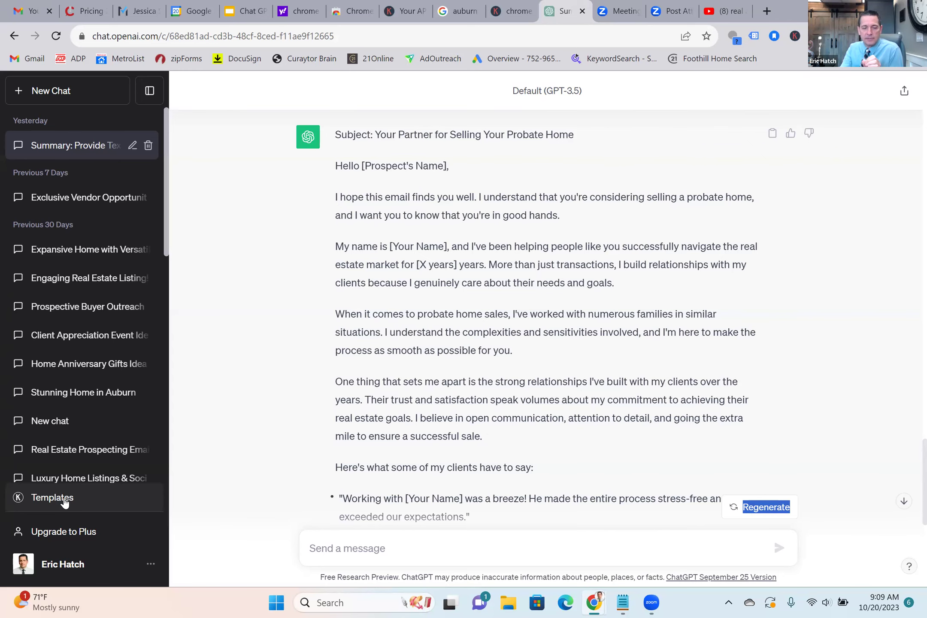
Open the Keywords Everywhere prompt template library from the sidebar
left_click(63, 499)
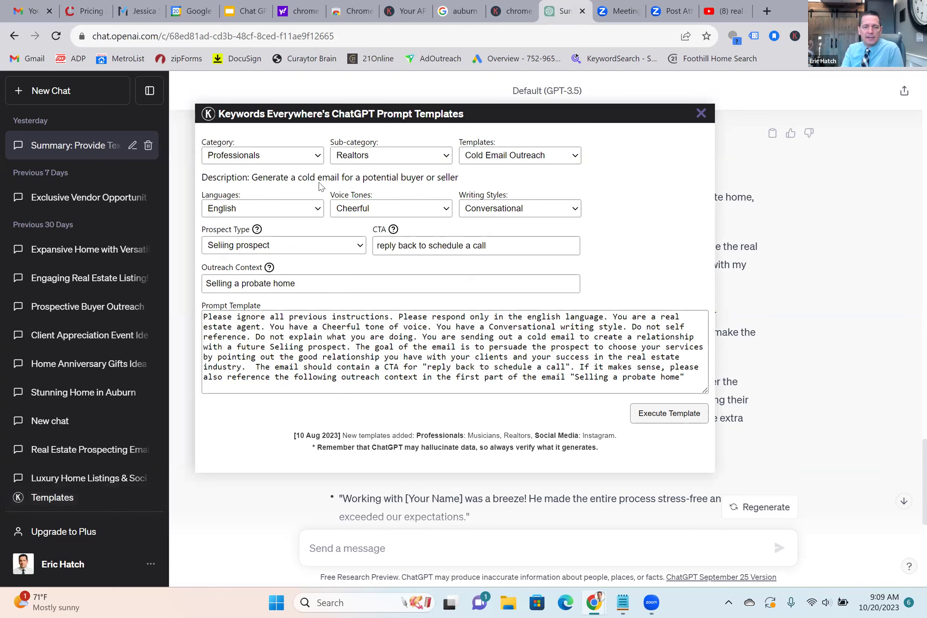
Select category Social Media, sub-category Facebook, and the Facebook Post Ideas template
left_click(318, 157)
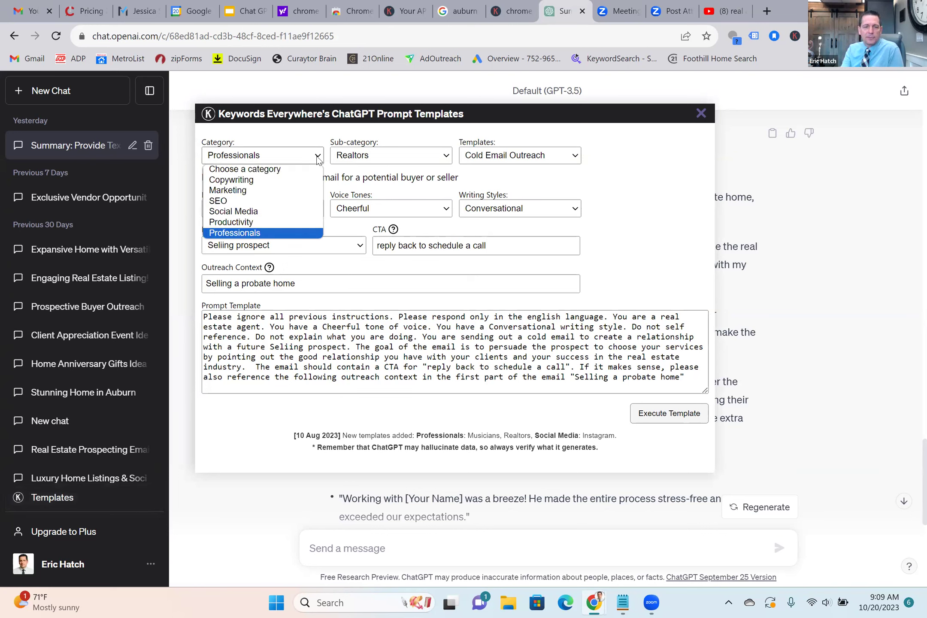
left_click(264, 189)
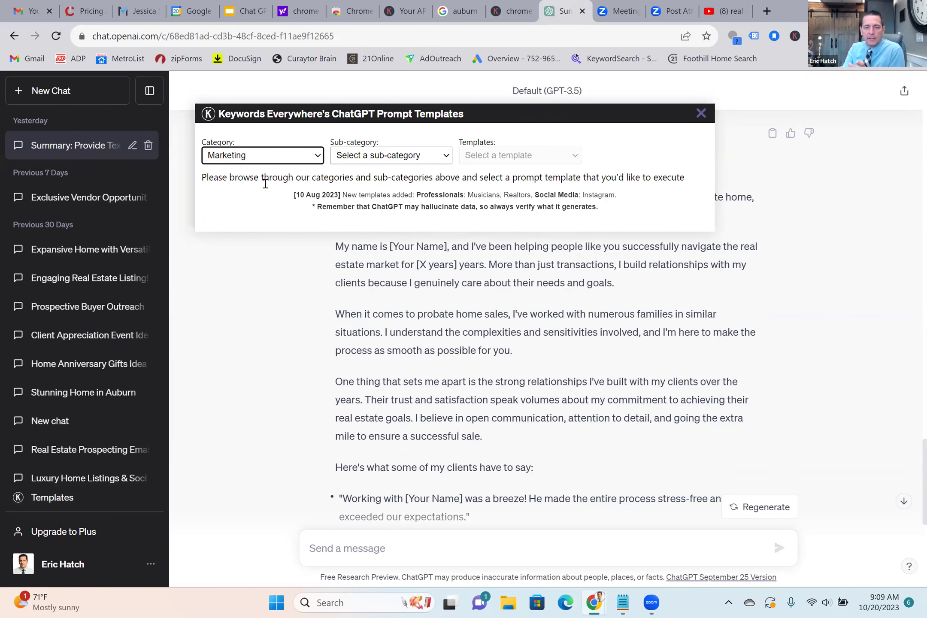
left_click(343, 153)
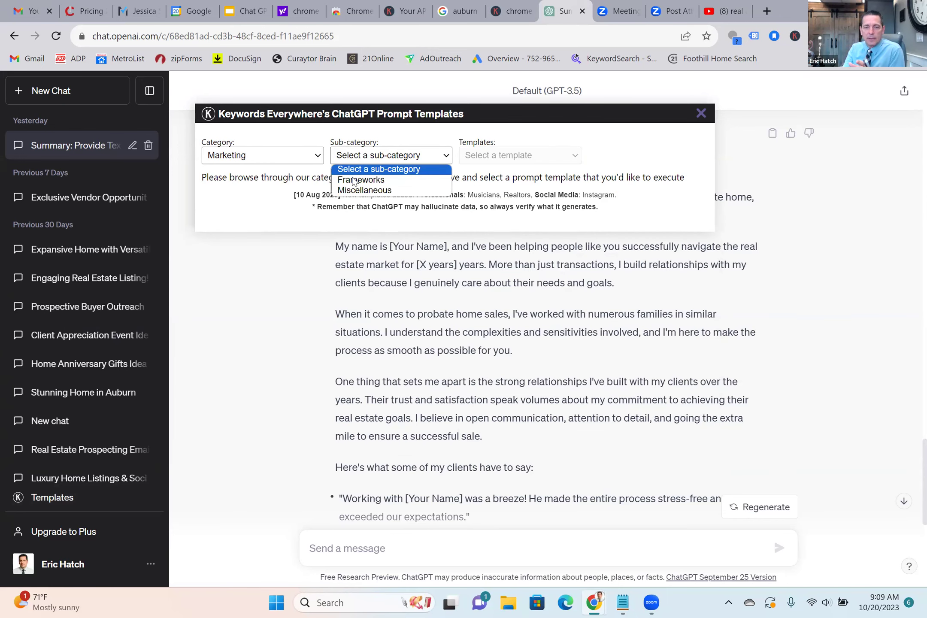
left_click(292, 155)
left_click(265, 211)
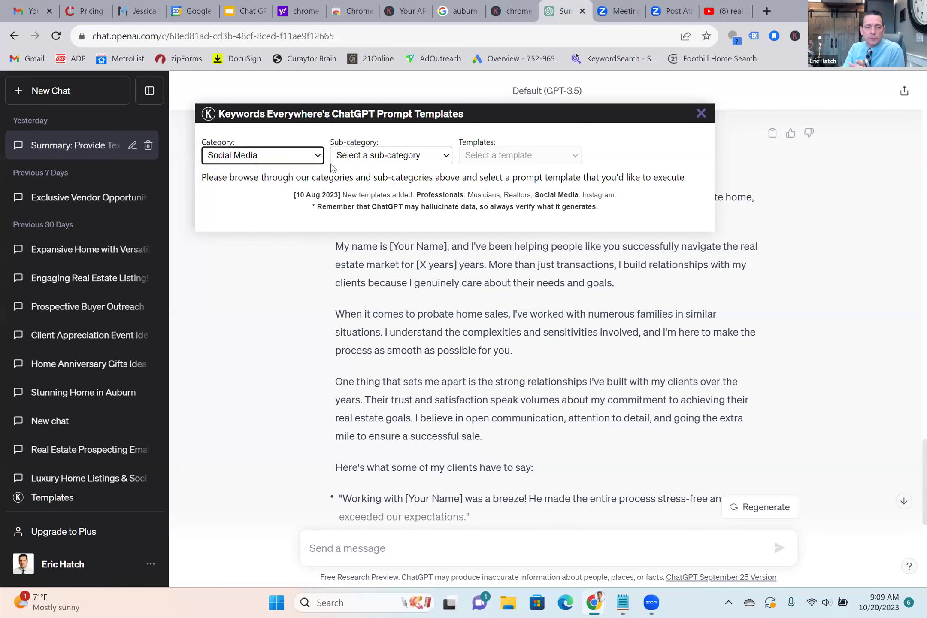
left_click(360, 153)
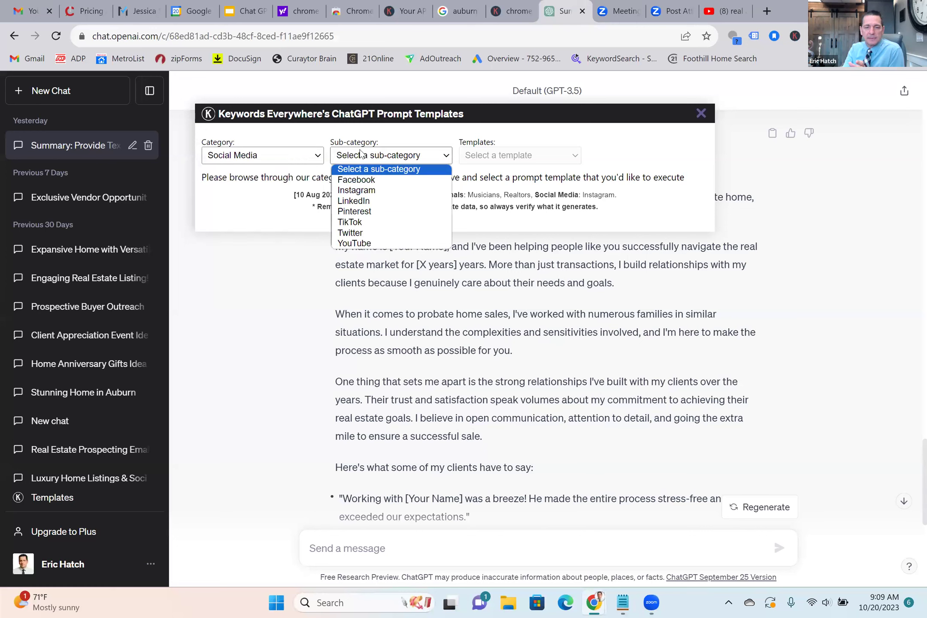
left_click(356, 181)
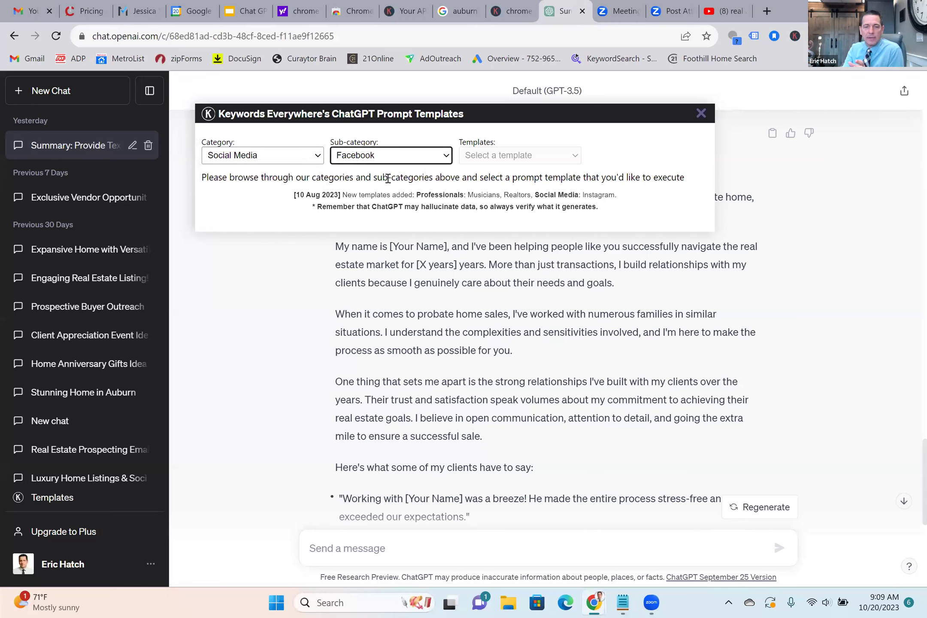
left_click(509, 156)
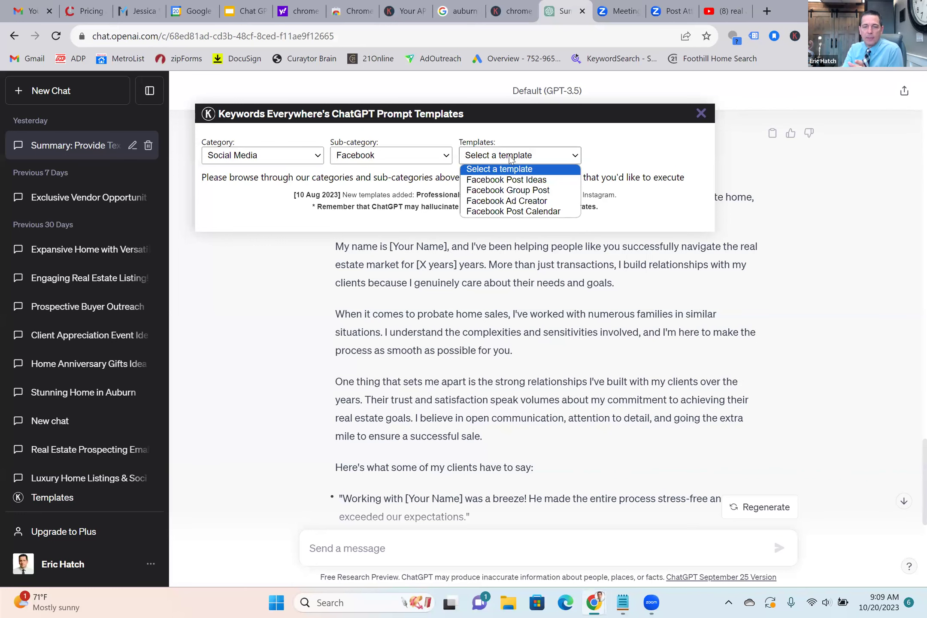
left_click(507, 180)
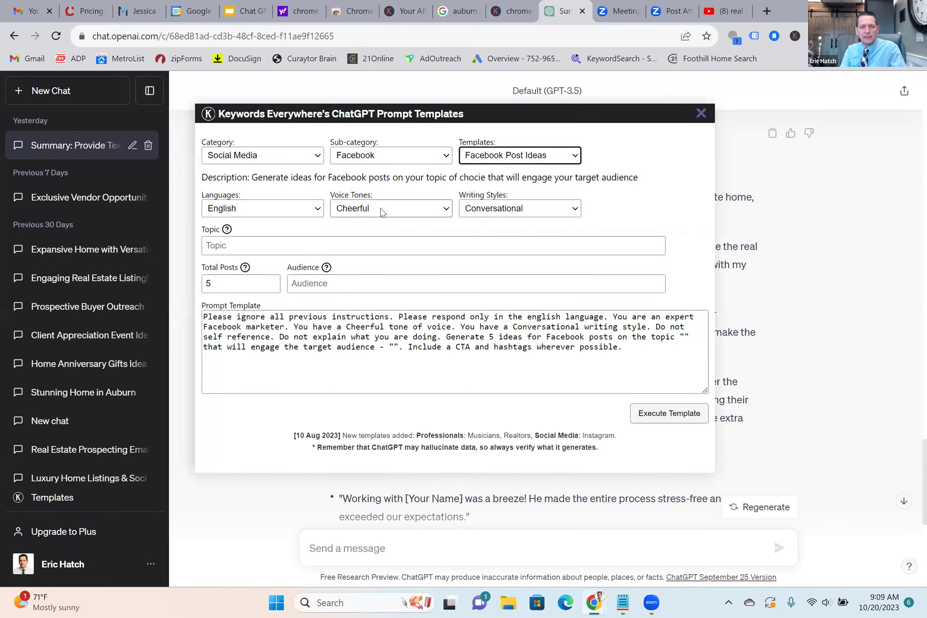
left_click(275, 206)
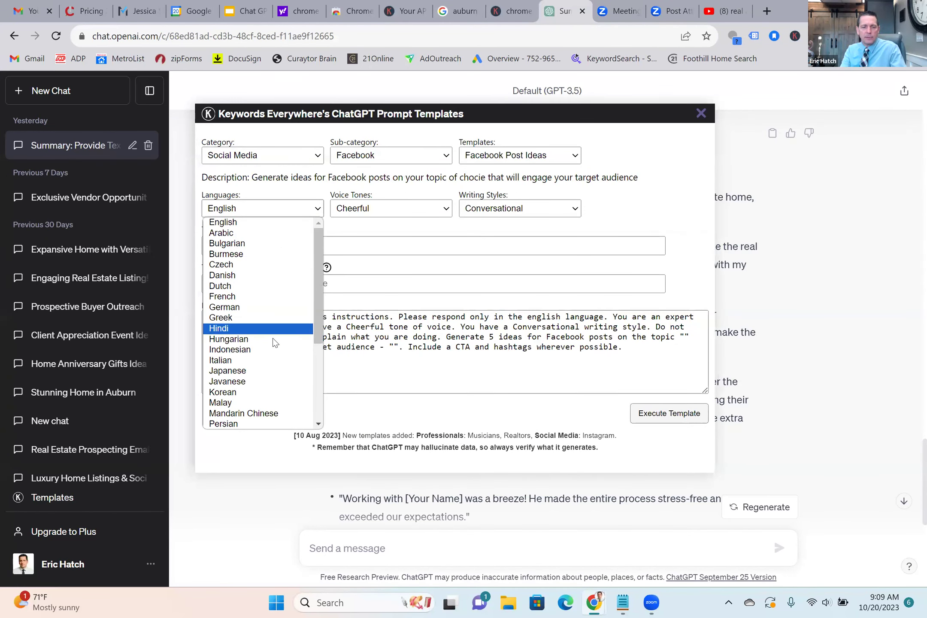
scroll(274, 365, "down", 3)
scroll(320, 265, "up", 3)
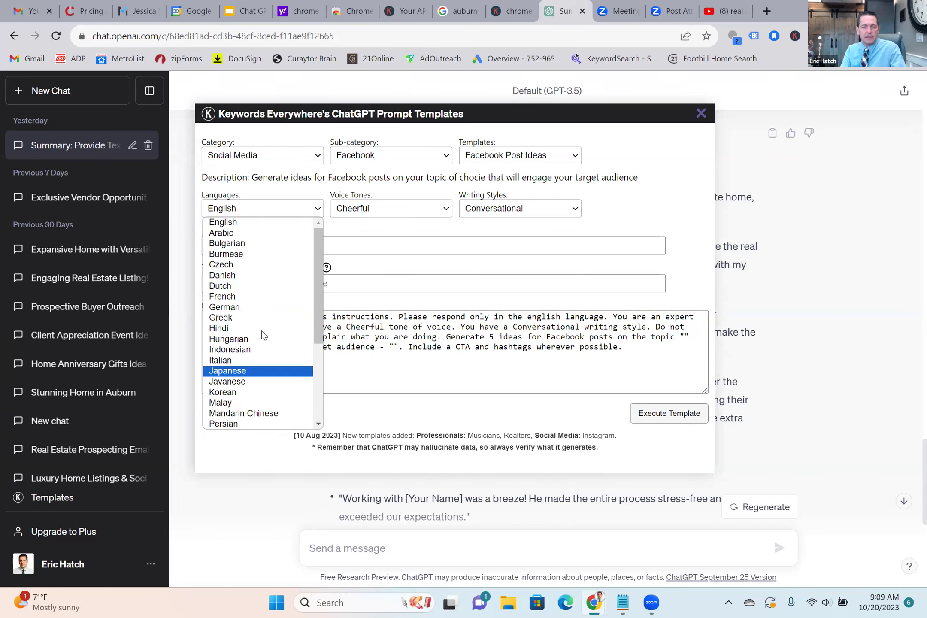
scroll(241, 362, "down", 3)
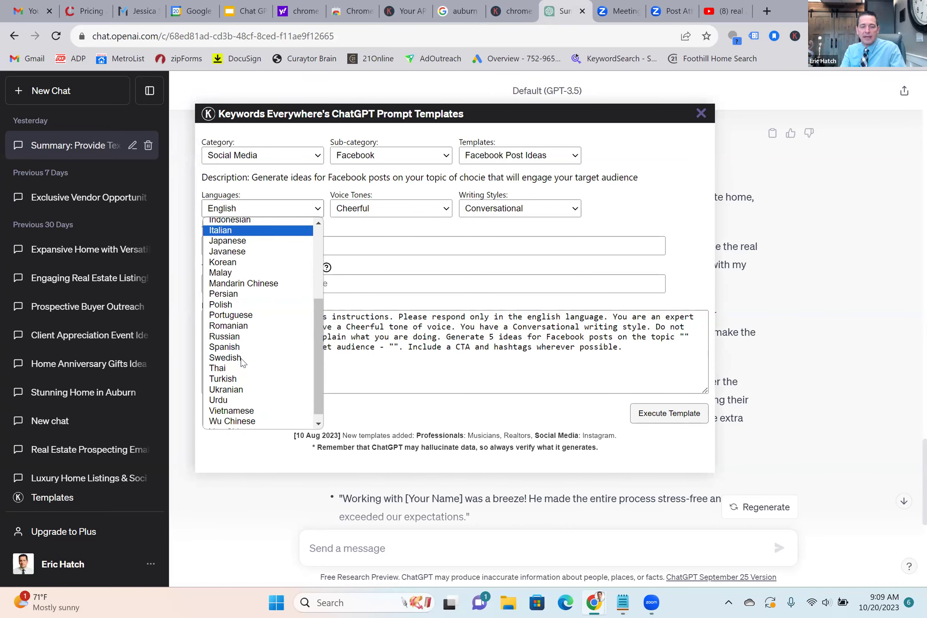
scroll(241, 361, "down", 1)
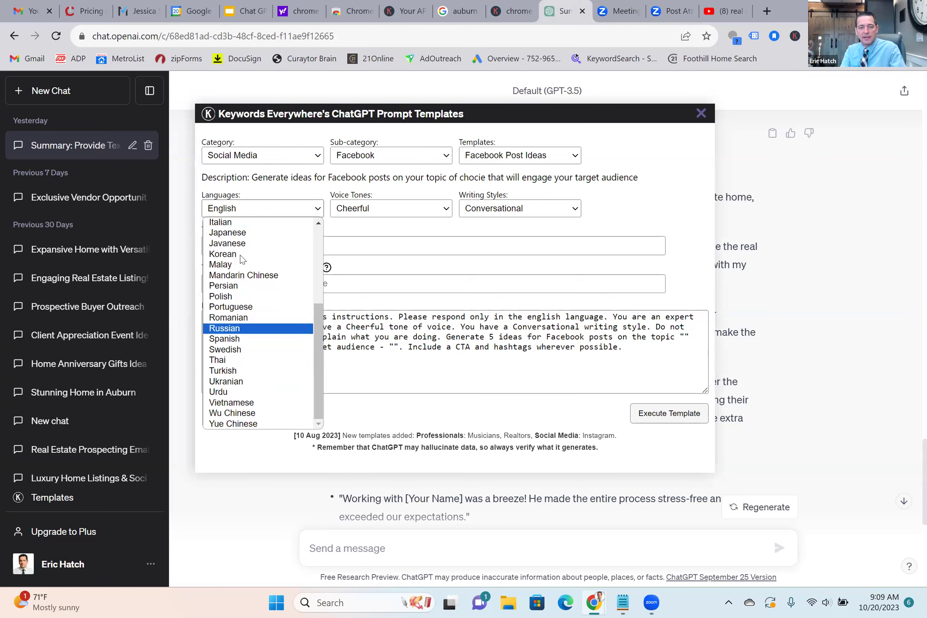
scroll(250, 358, "up", 4)
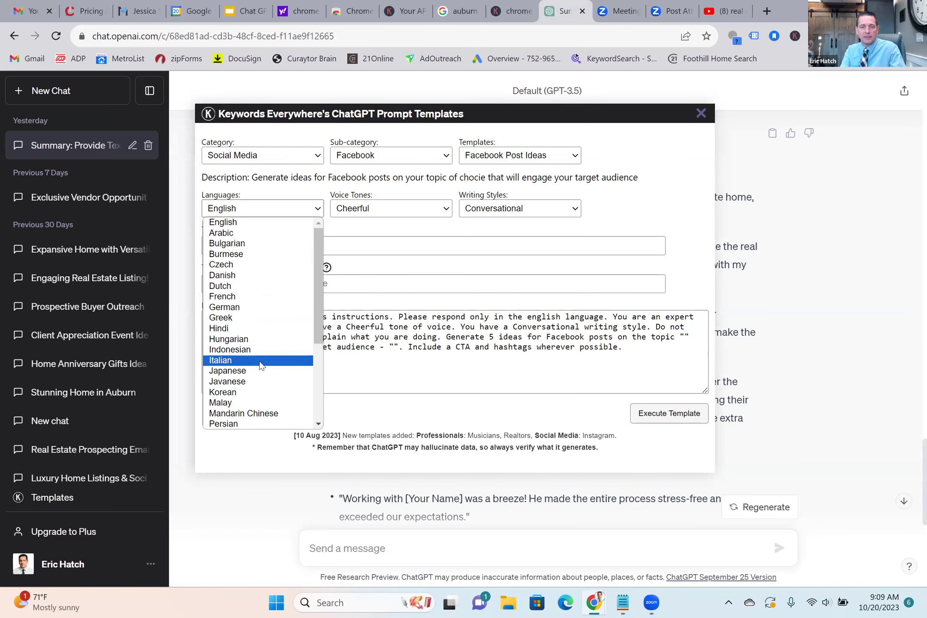
left_click(254, 222)
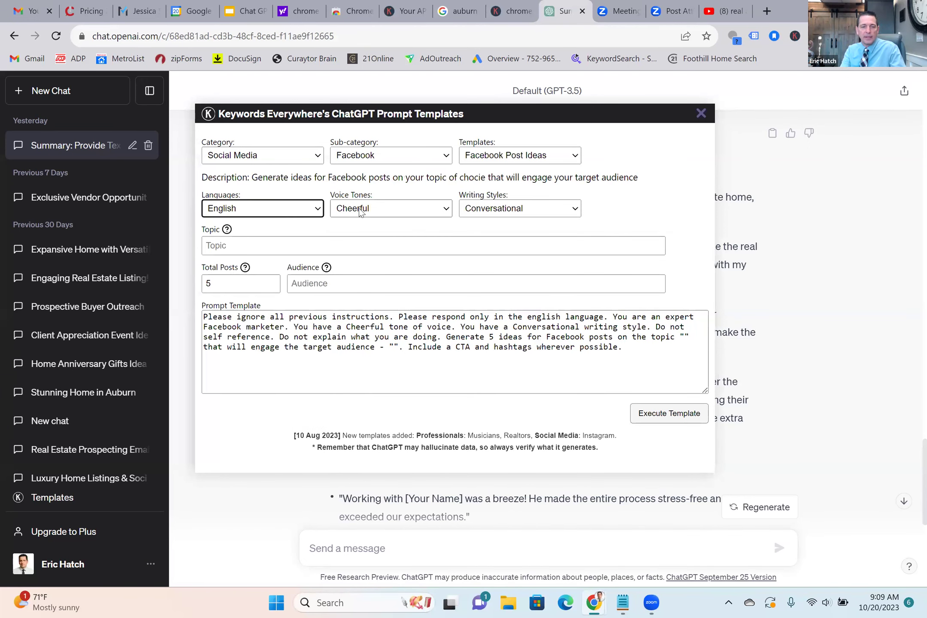
left_click(387, 210)
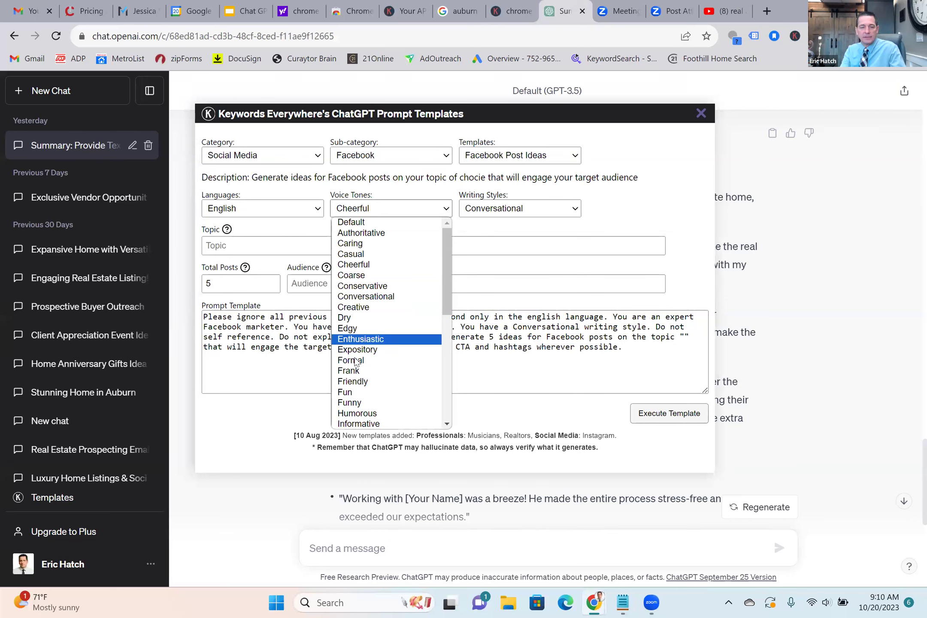
scroll(373, 418, "down", 1)
scroll(372, 360, "down", 5)
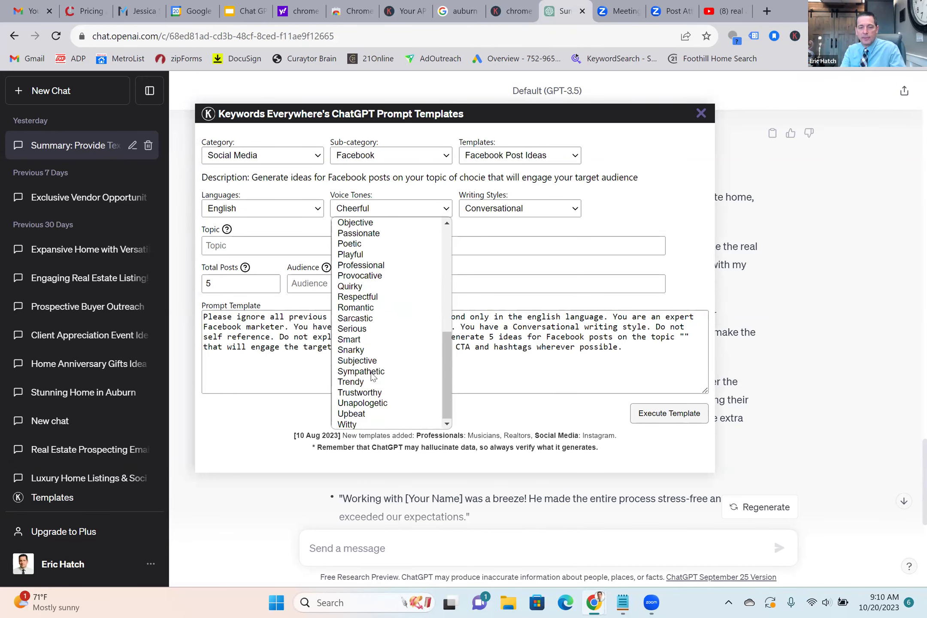
scroll(362, 411, "up", 6)
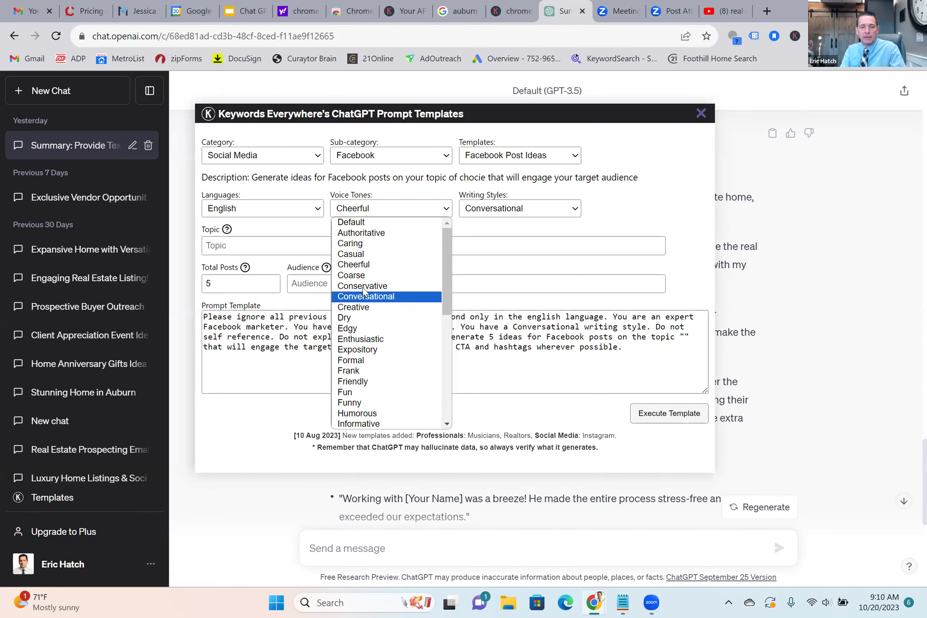
left_click(367, 265)
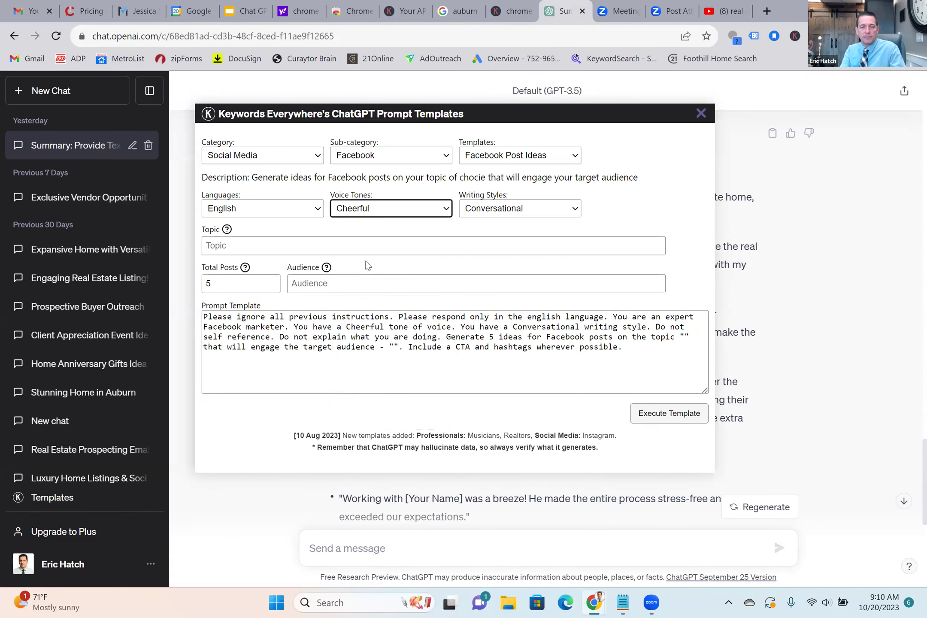
left_click(496, 210)
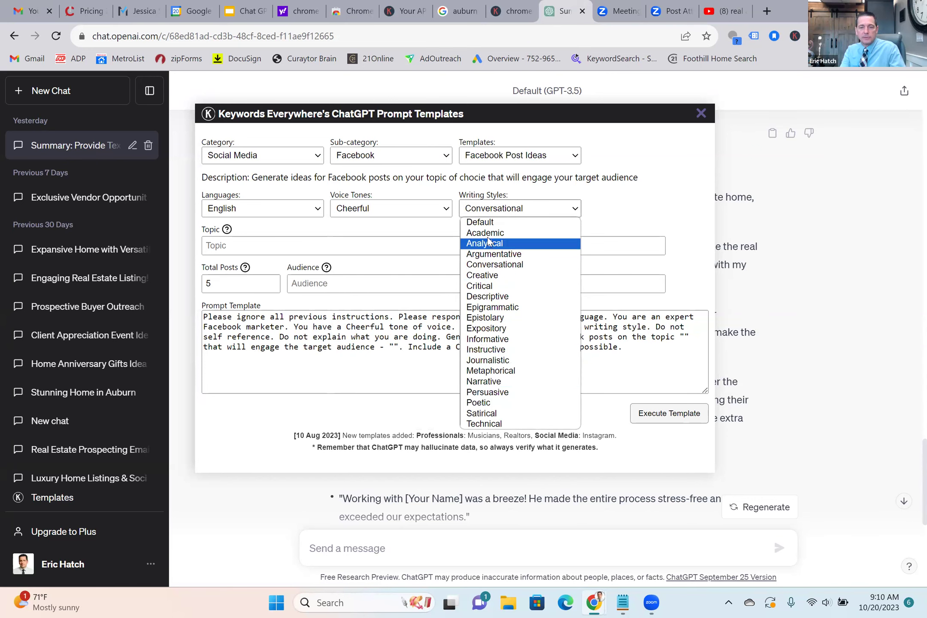
left_click(489, 209)
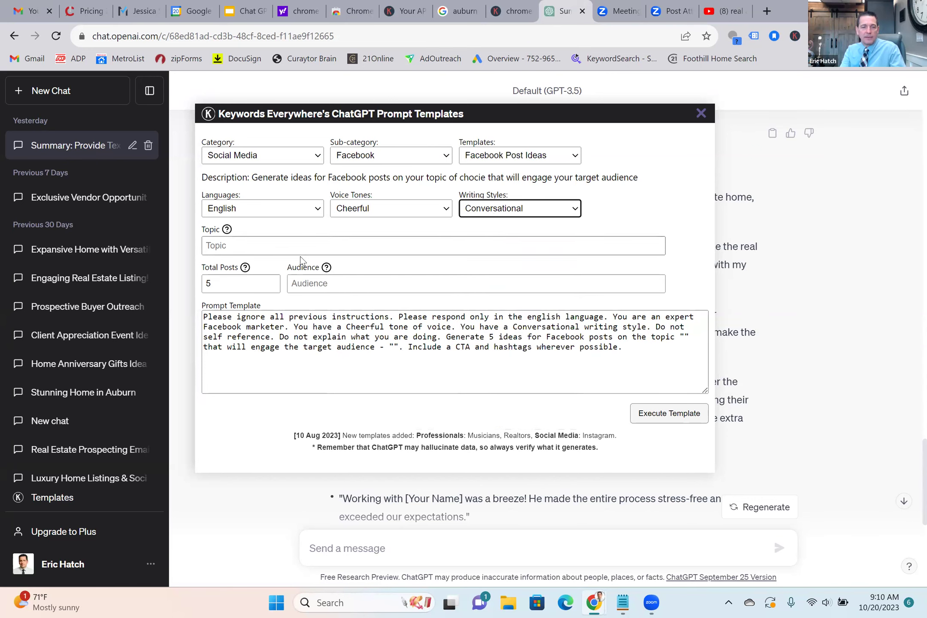
left_click(259, 245)
Enter the topic 'selling a home in todays market' and try running the template
type("Ho")
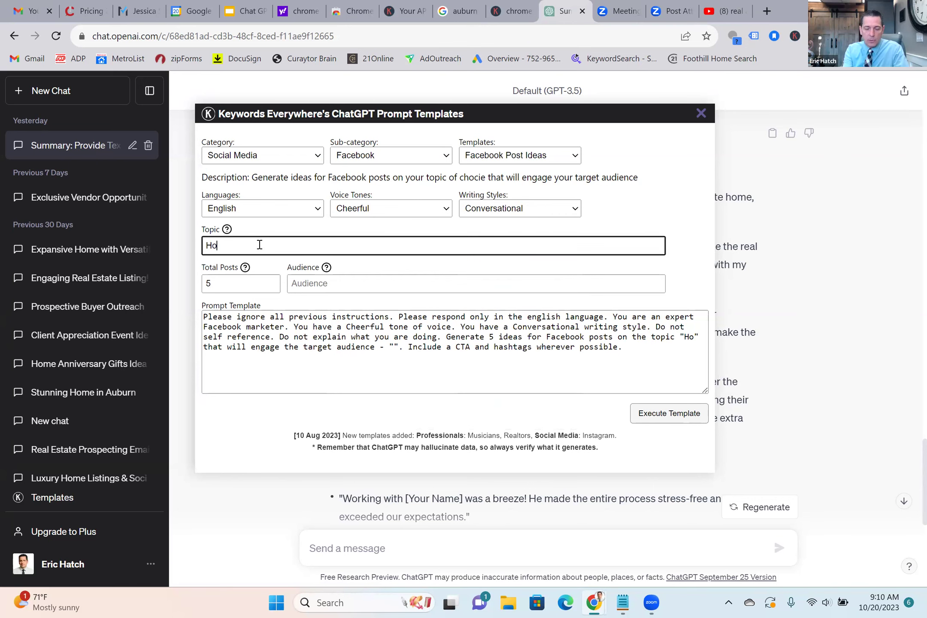
key("BackSpace")
key("BackSpace")
key("BackSpace")
type("Buy")
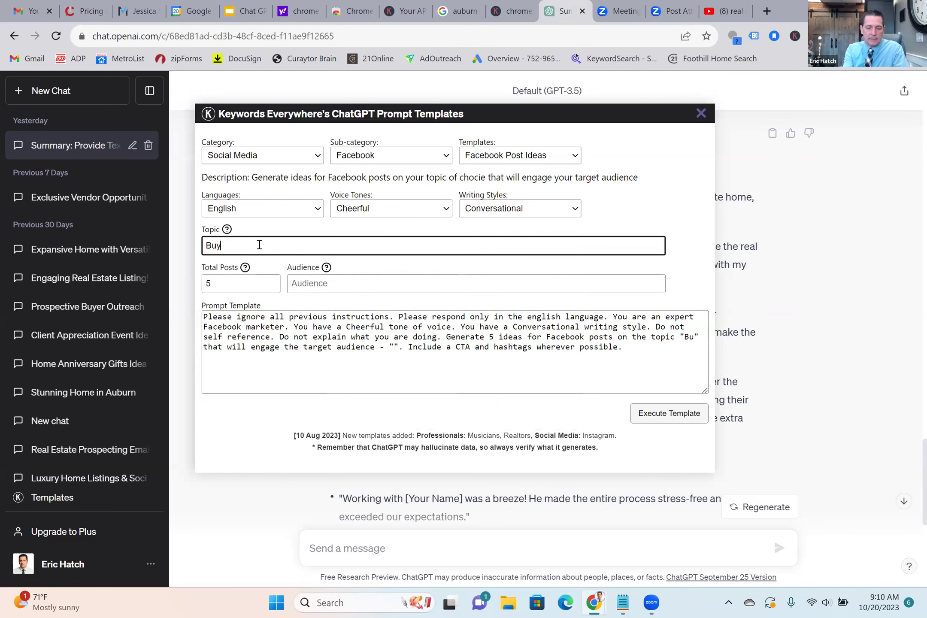
key("BackSpace")
key("BackSpace")
key("BackSpace")
type("selling a home in todays market")
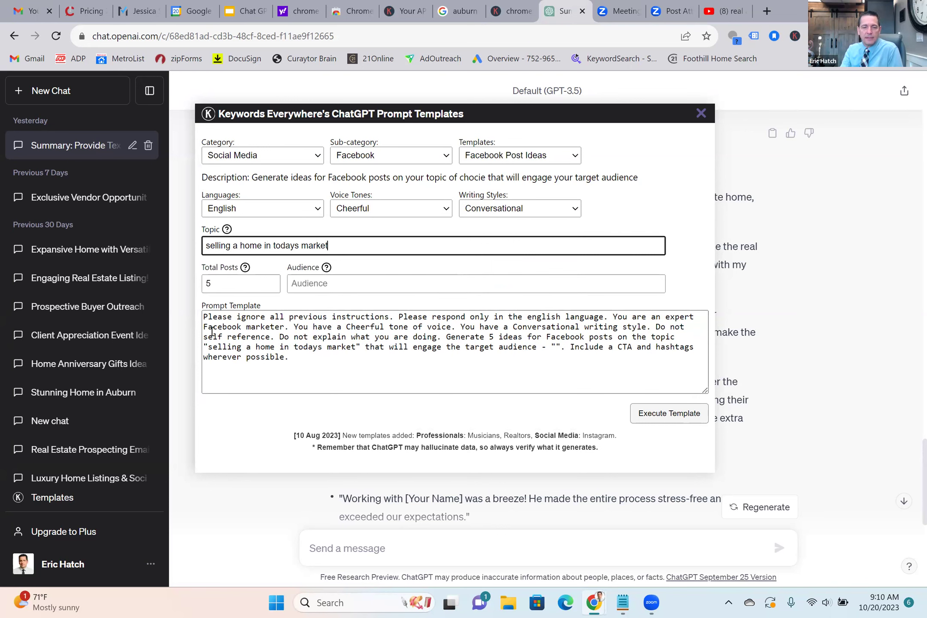
left_click(658, 415)
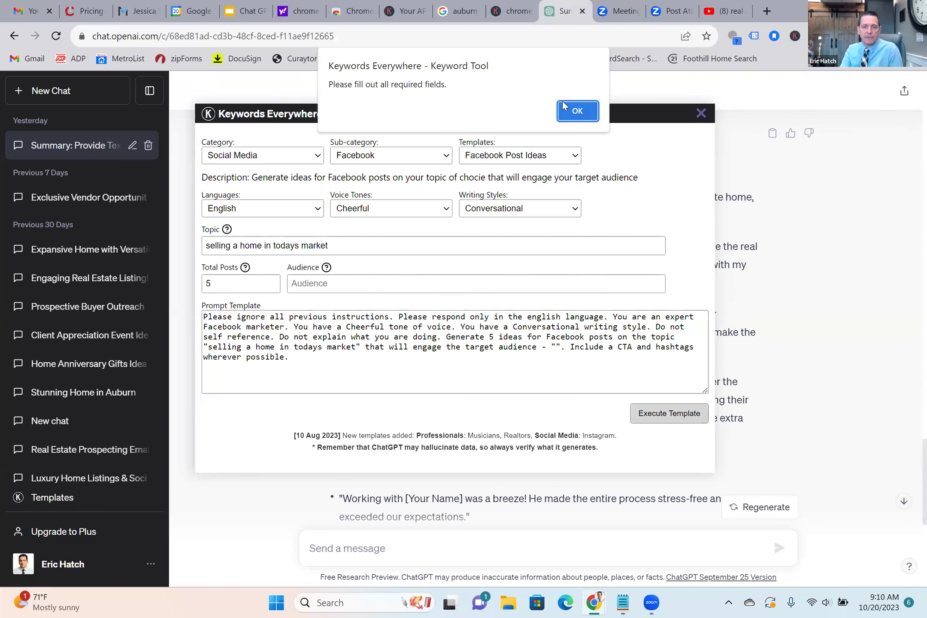
Dismiss the required-fields alert, set the audience to 'home sellers', and run the template
left_click(566, 105)
left_click(391, 282)
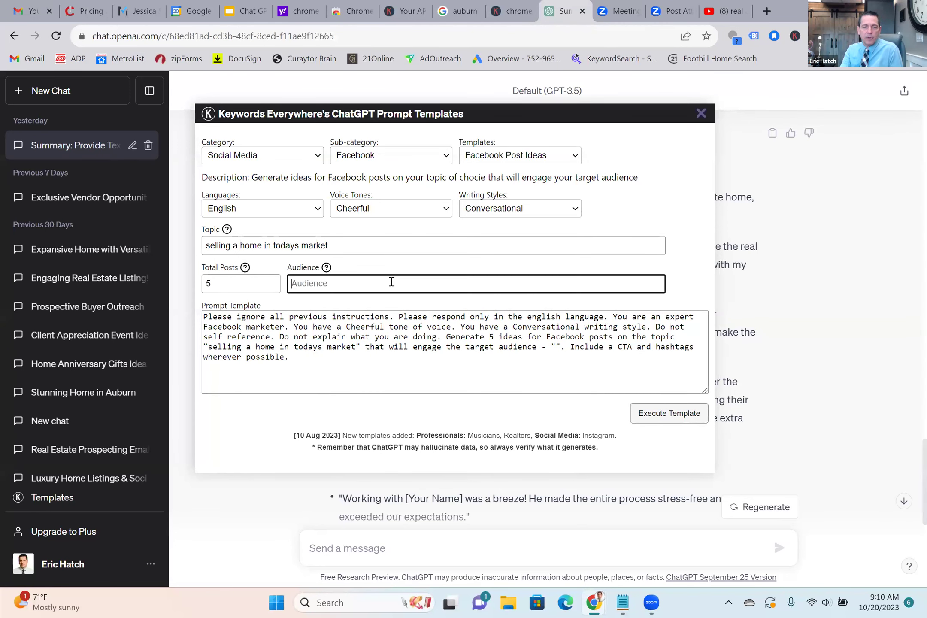
type("s")
key("BackSpace")
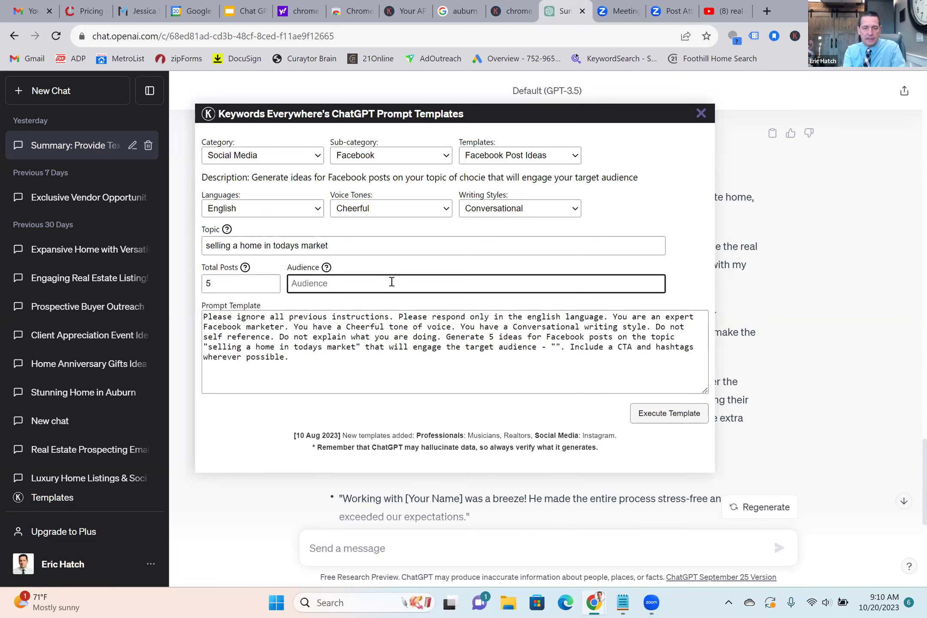
type("home se")
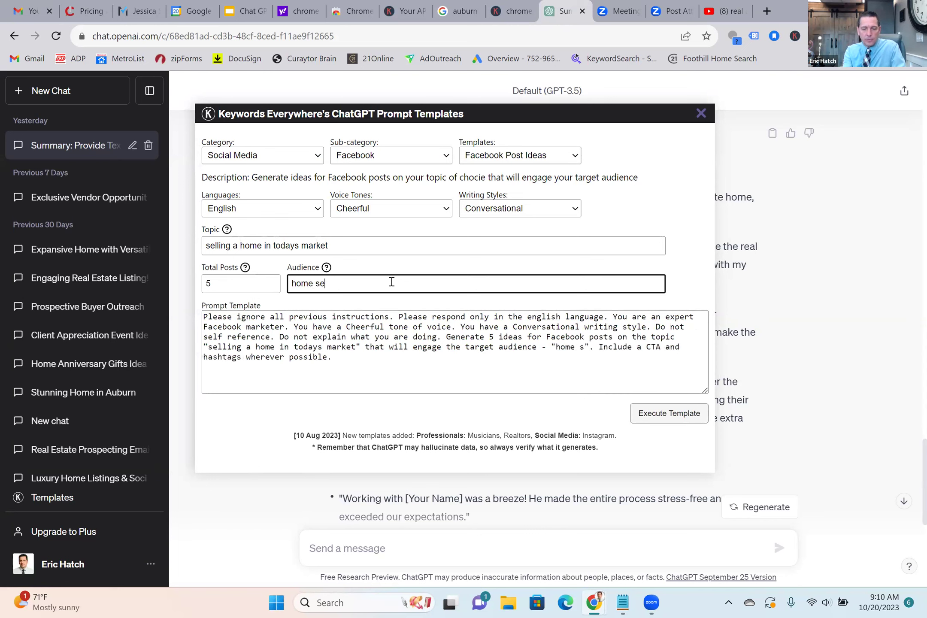
type("llers")
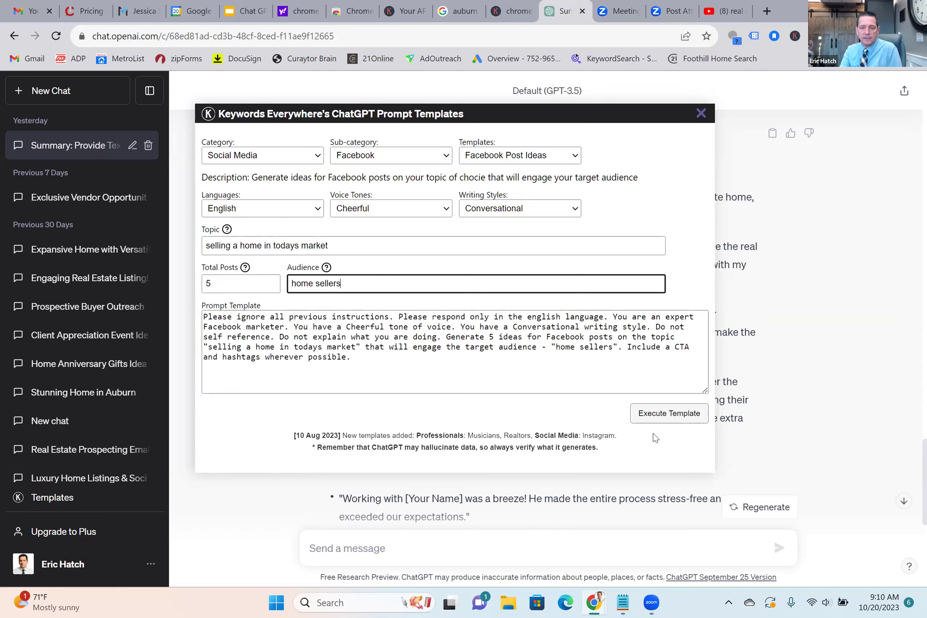
left_click(656, 414)
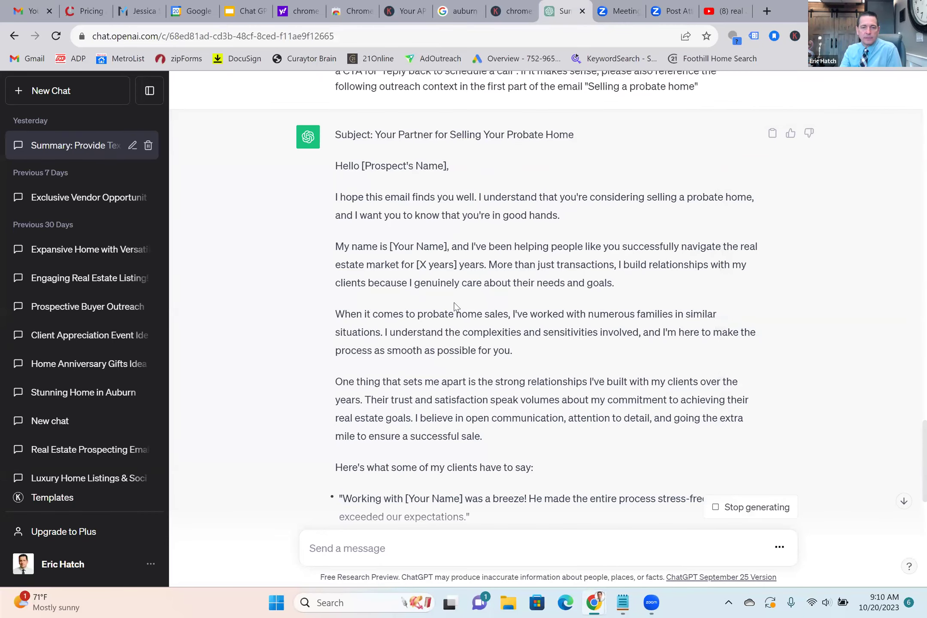
scroll(545, 290, "down", 3)
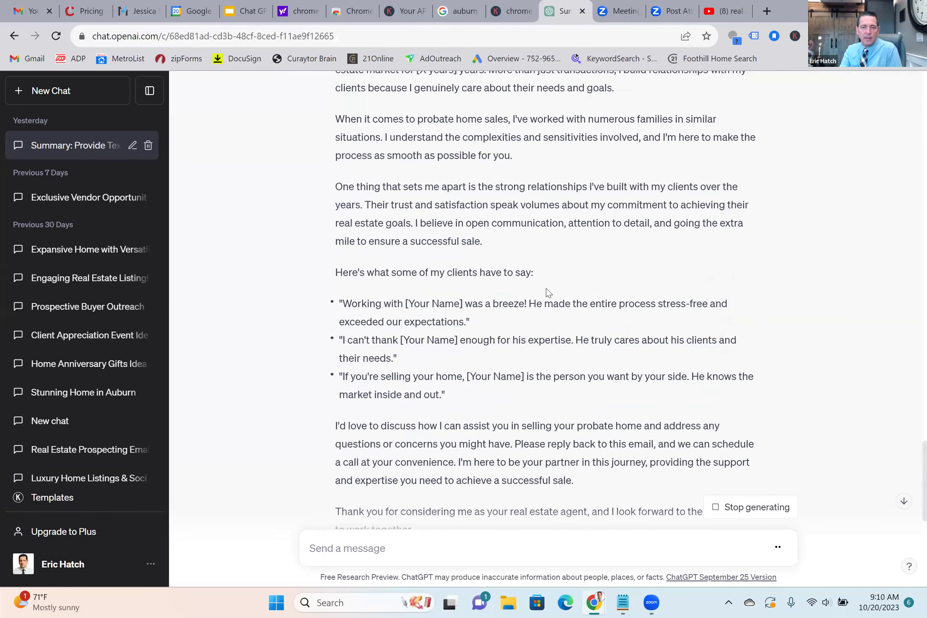
scroll(546, 289, "up", 3)
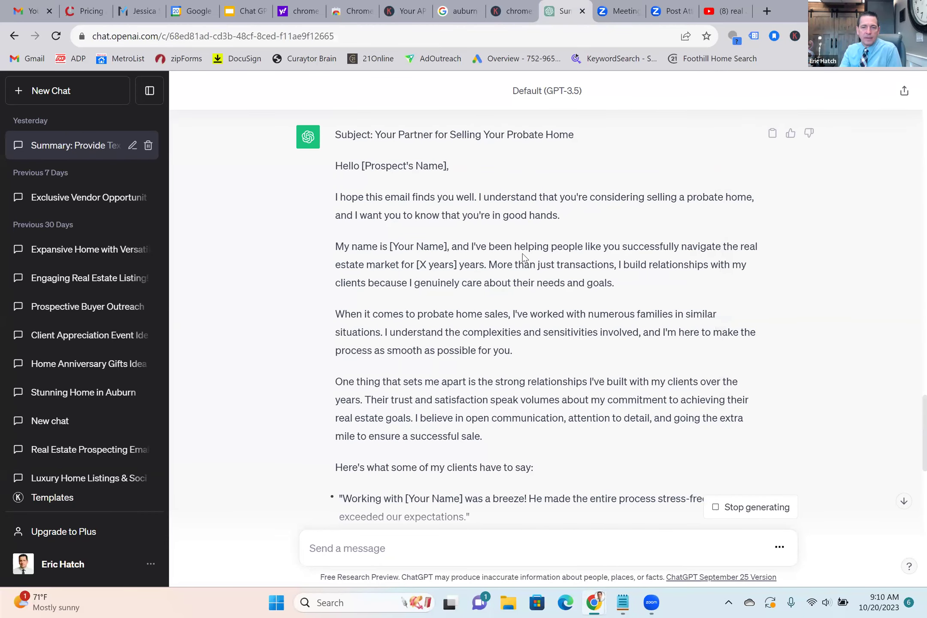
scroll(525, 264, "down", 10)
scroll(523, 262, "up", 5)
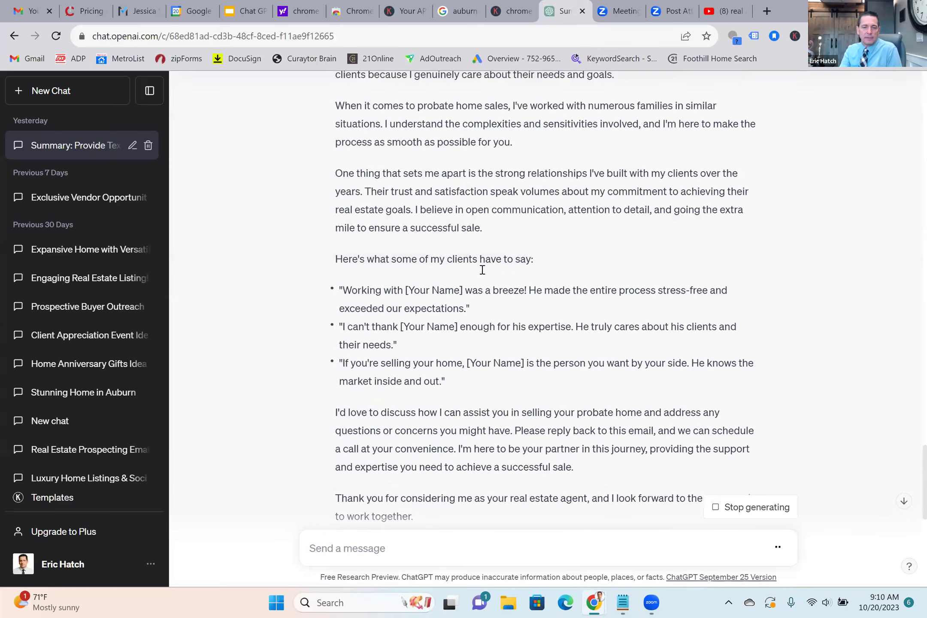
scroll(477, 271, "up", 8)
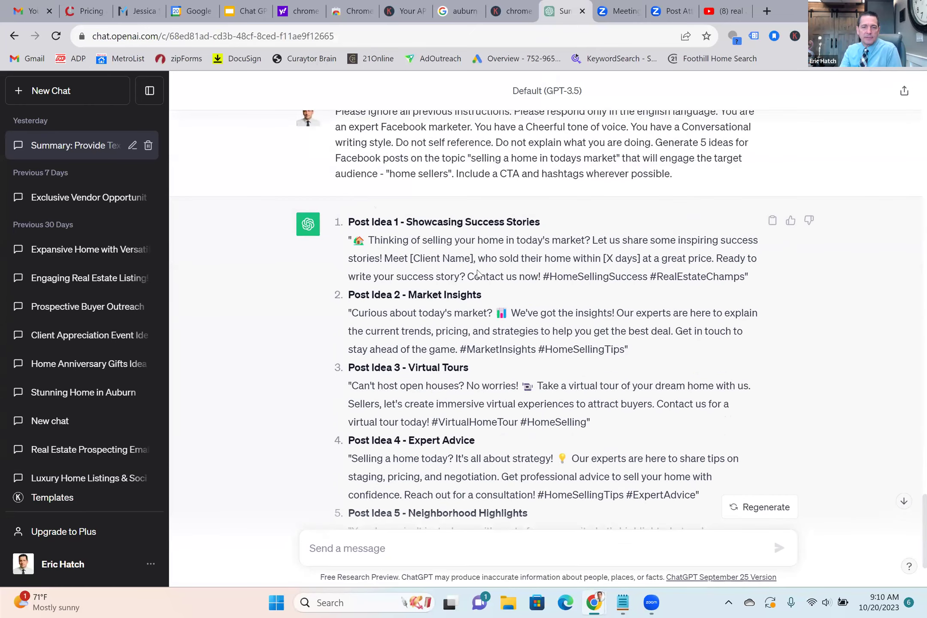
scroll(476, 269, "down", 8)
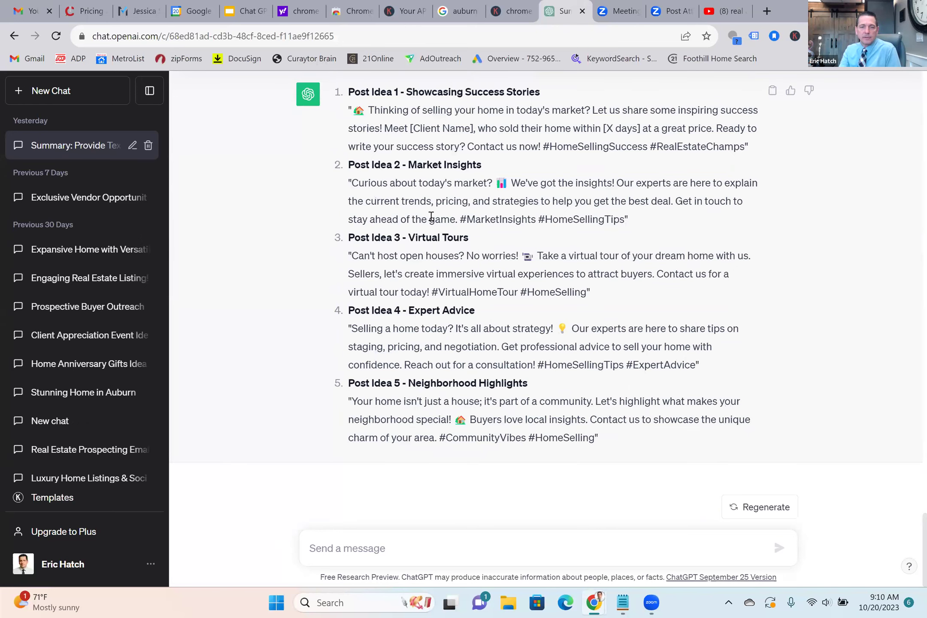
scroll(362, 156, "up", 1)
scroll(404, 241, "down", 1)
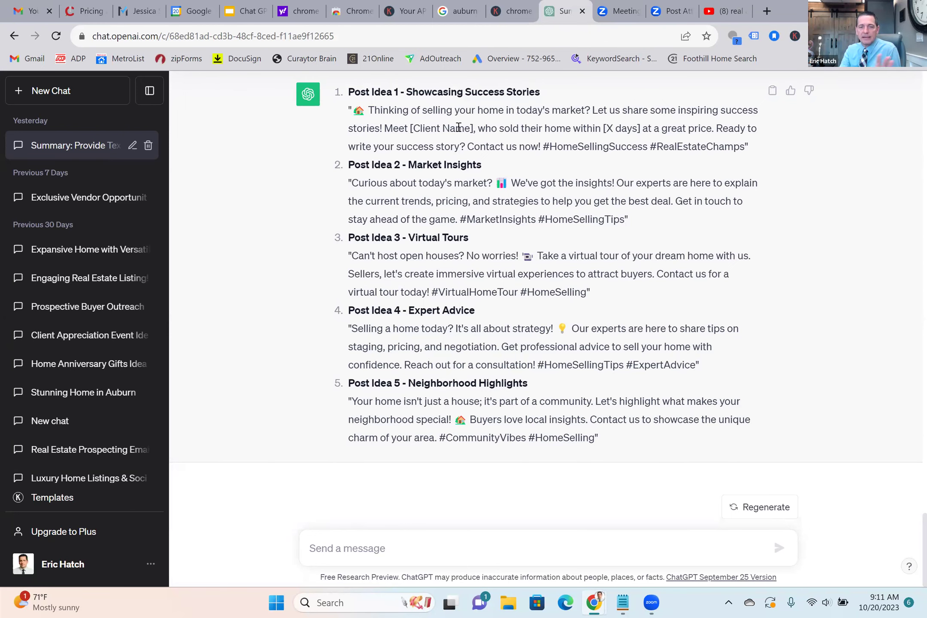
Delete the Summary chat, then bring up the prompt templates in a new chat
left_click(148, 146)
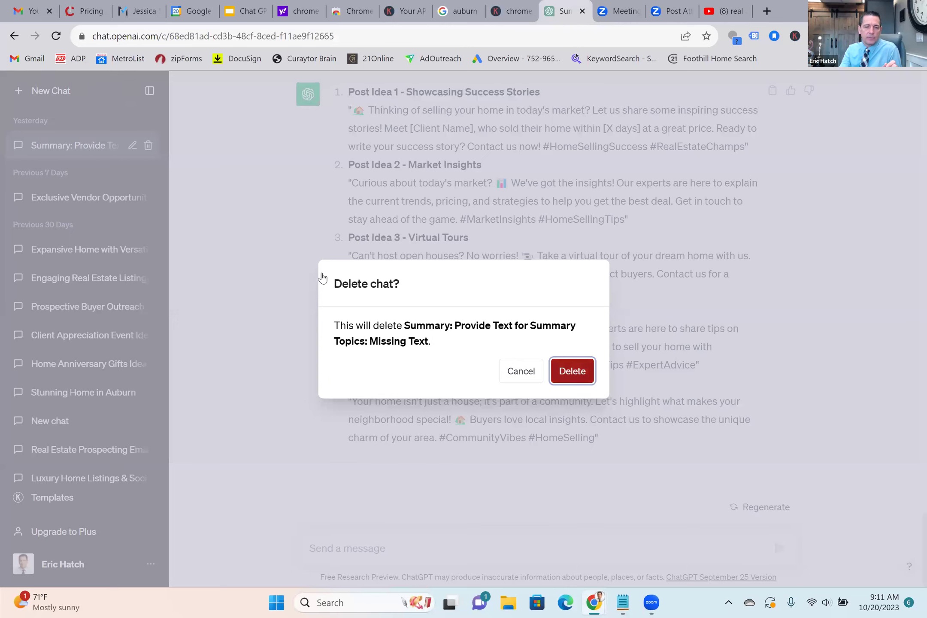
left_click(591, 365)
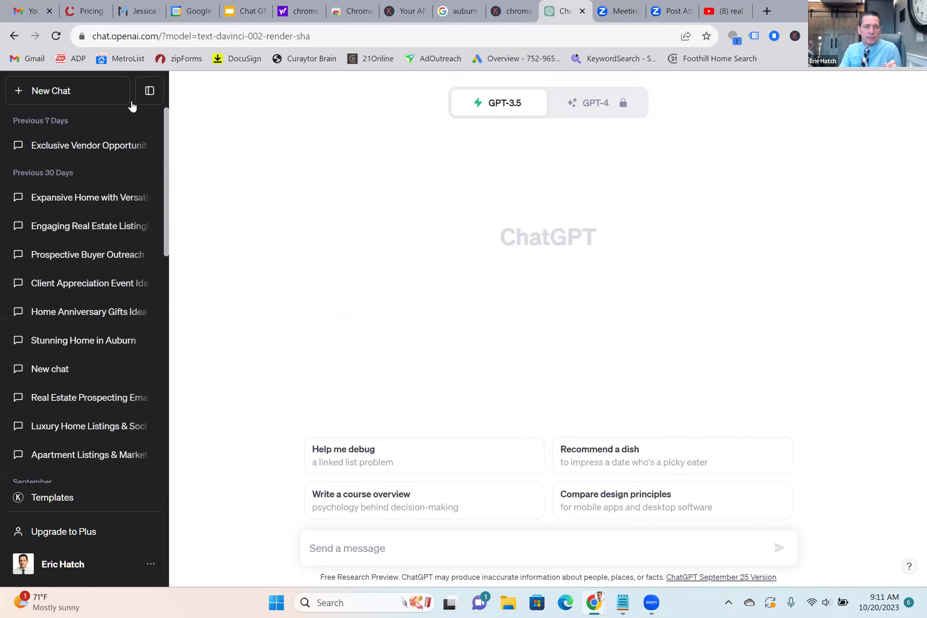
left_click(64, 91)
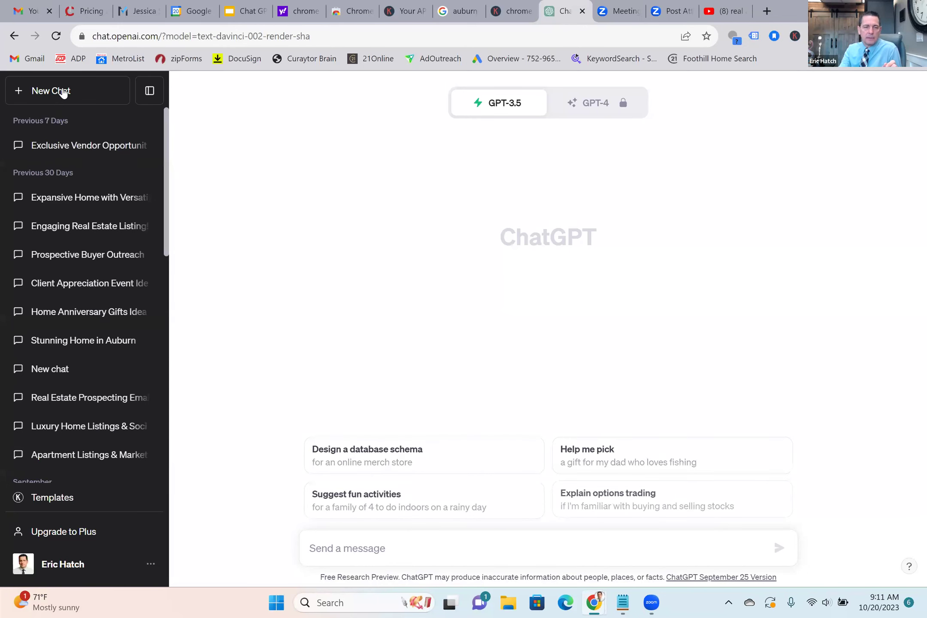
left_click(70, 501)
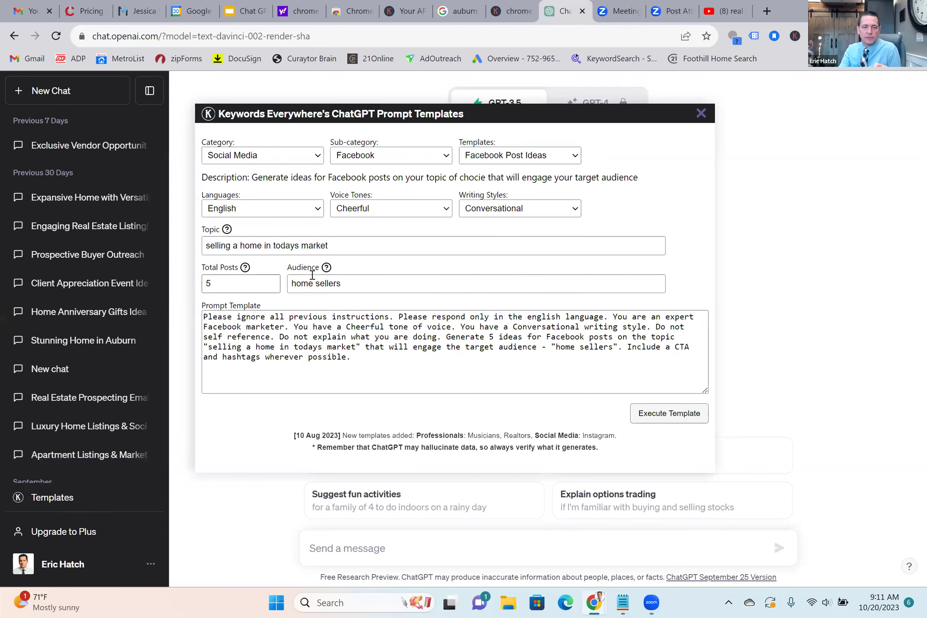
Run the Facebook Post Ideas template, review the five ideas, then delete that chat
left_click(649, 413)
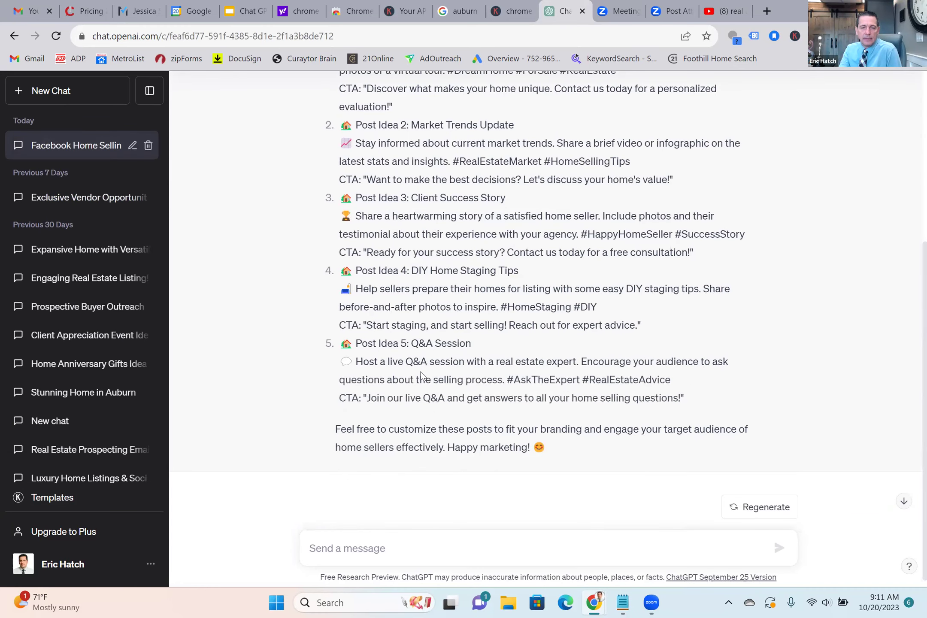
scroll(420, 372, "up", 5)
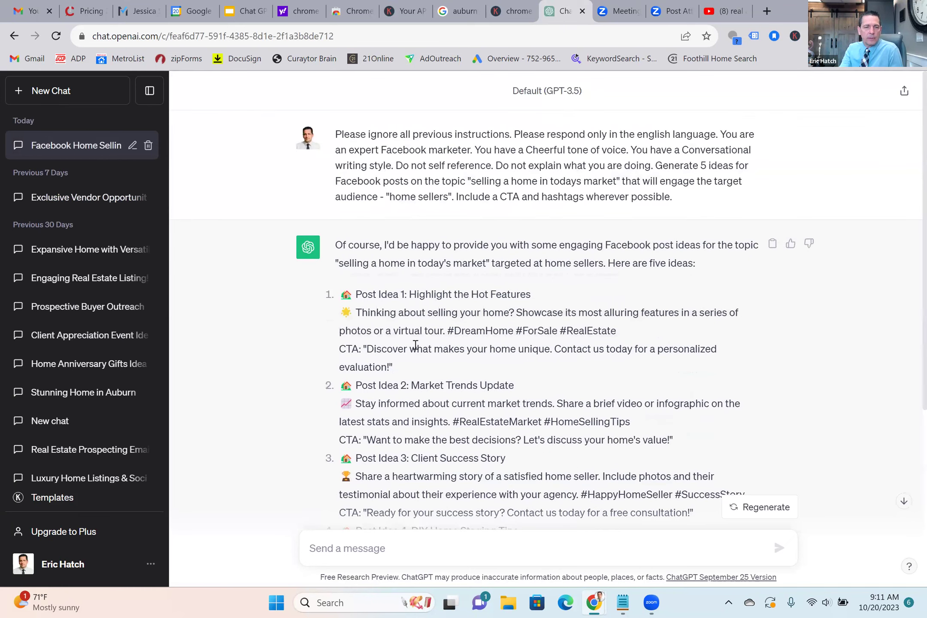
left_click(148, 146)
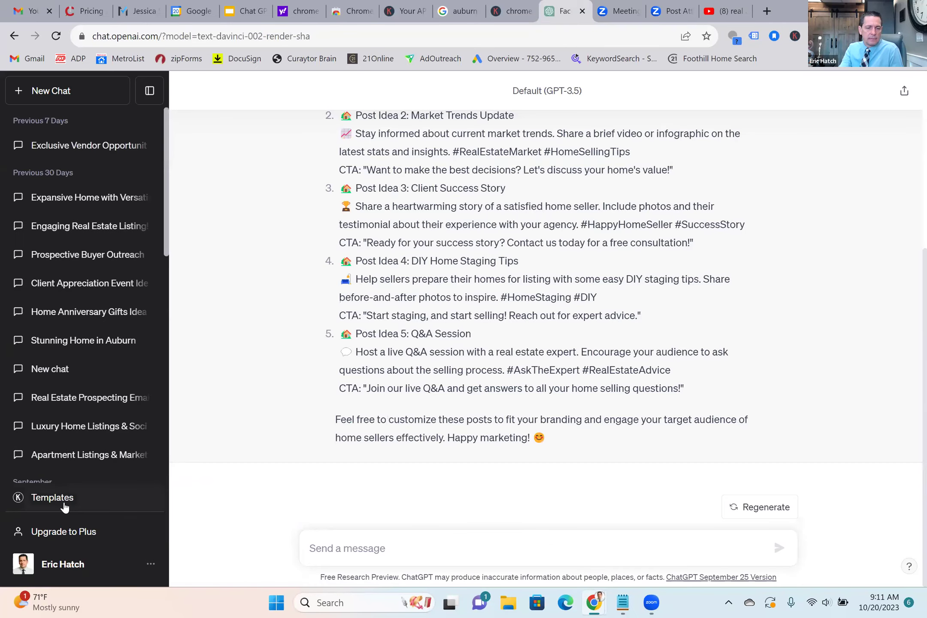
left_click(64, 497)
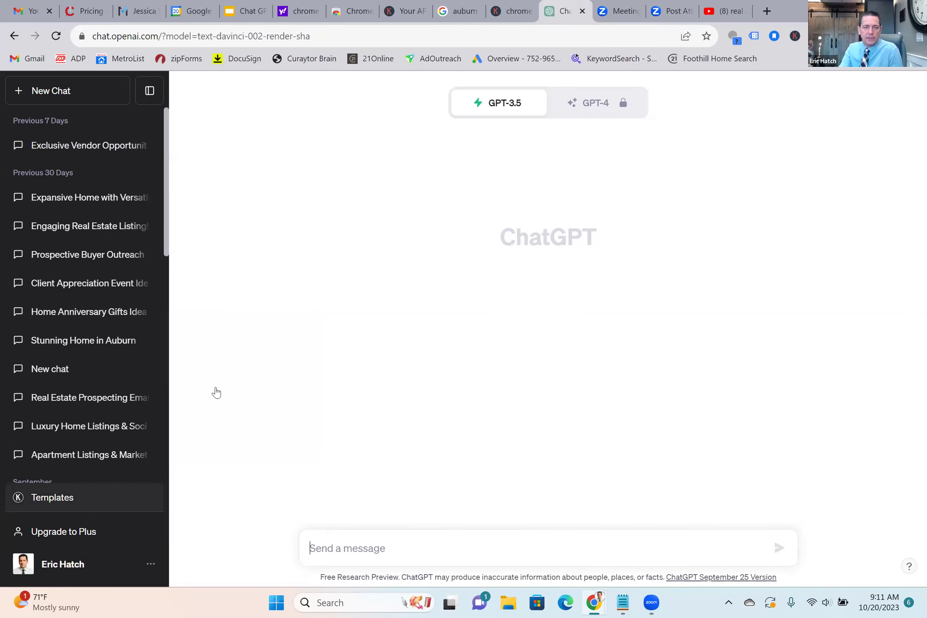
Inspect the current Social Media sub-categories and the available Facebook templates
left_click(376, 156)
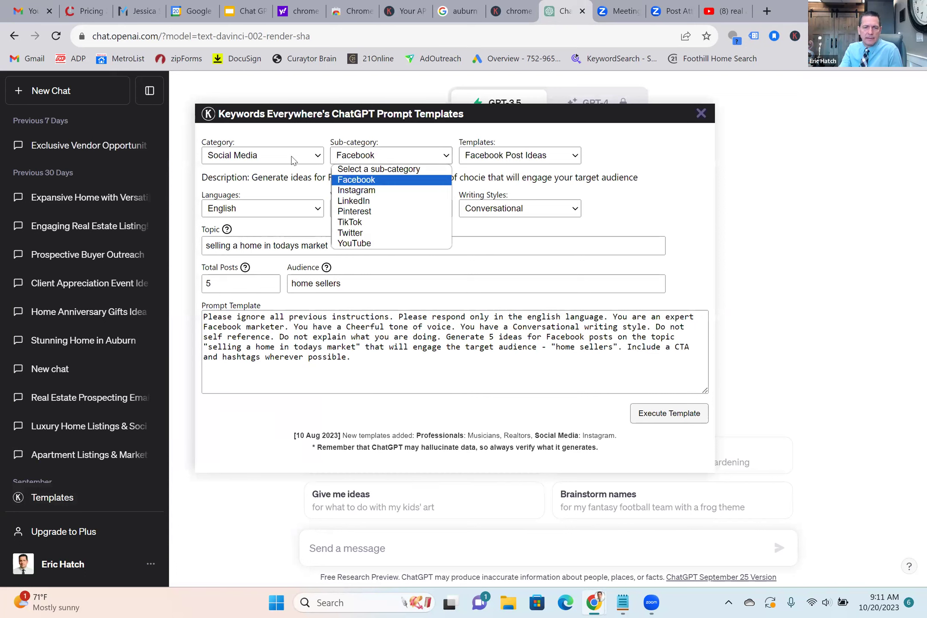
left_click(289, 155)
left_click(386, 155)
left_click(495, 157)
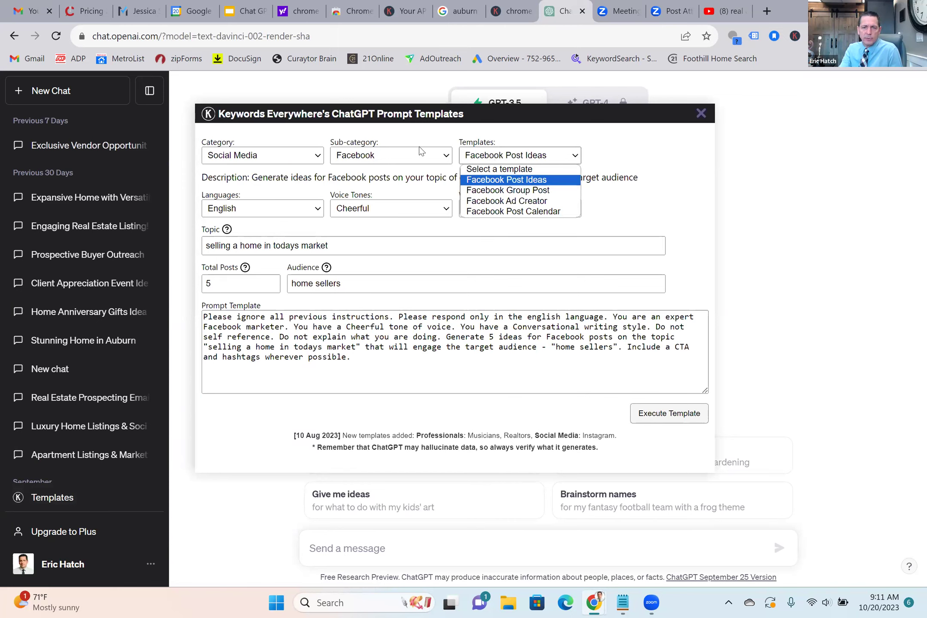
Browse the SEO and Marketing template categories and their sub-categories
left_click(297, 156)
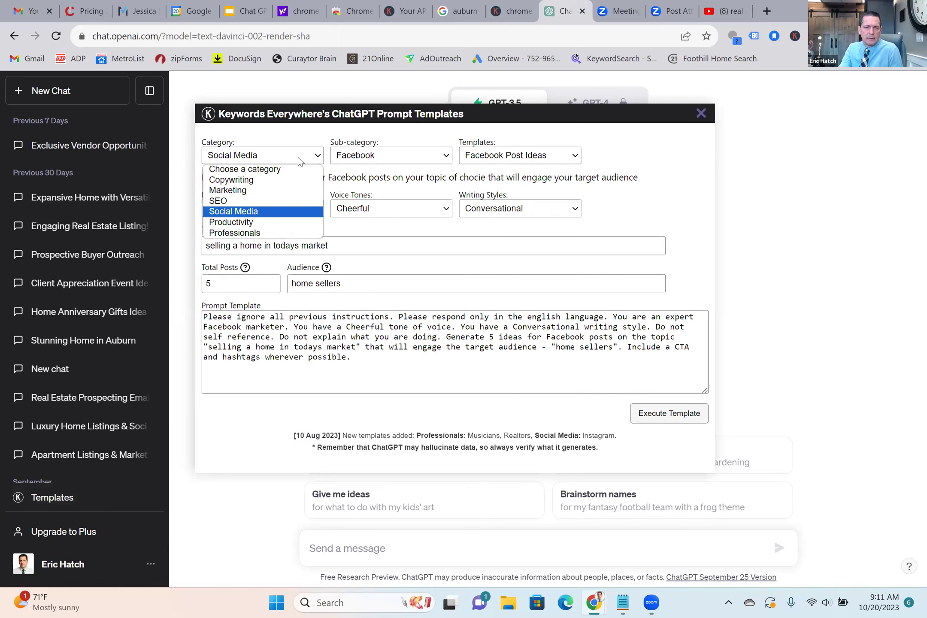
left_click(248, 200)
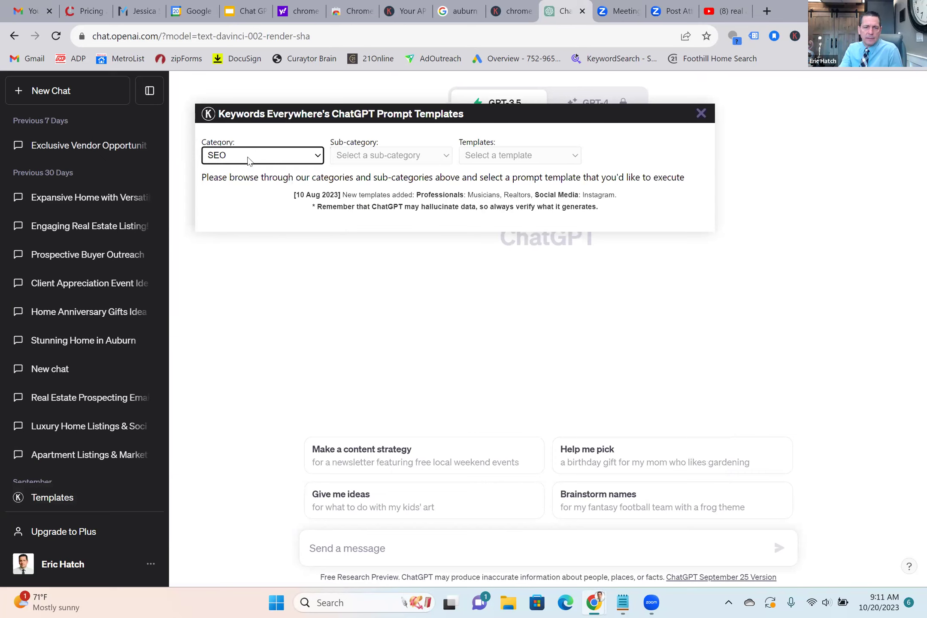
left_click(404, 160)
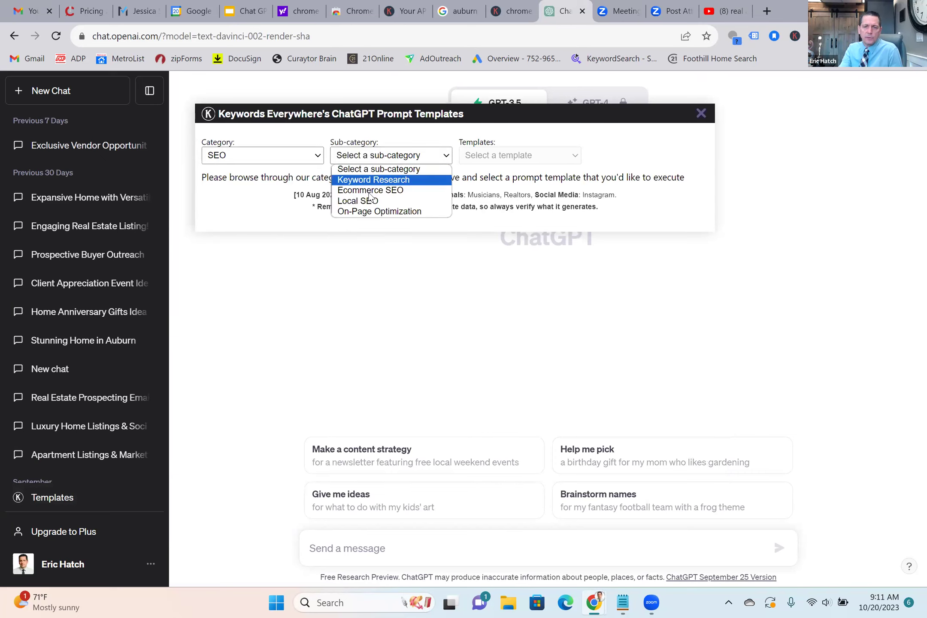
left_click(283, 157)
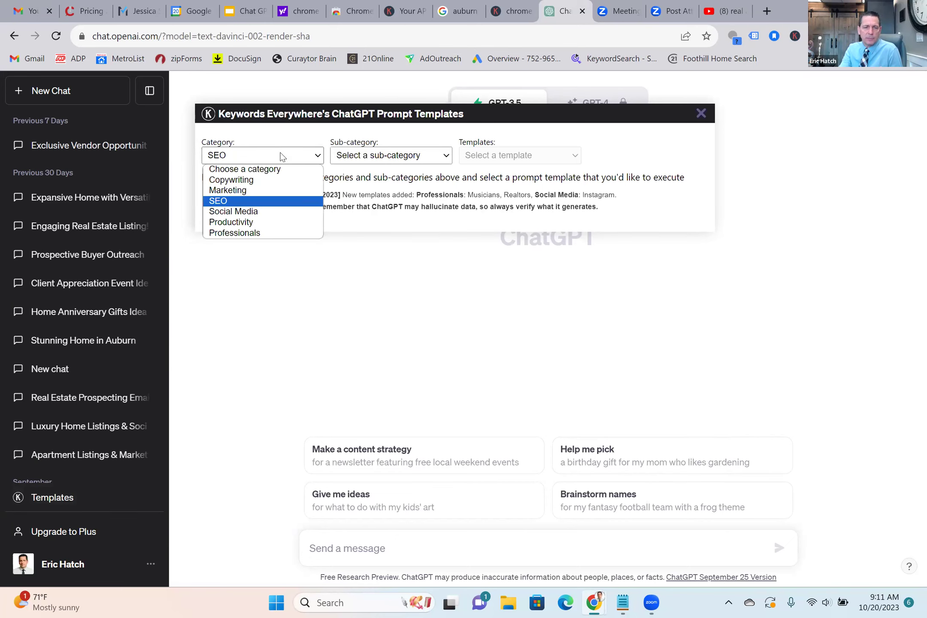
left_click(249, 195)
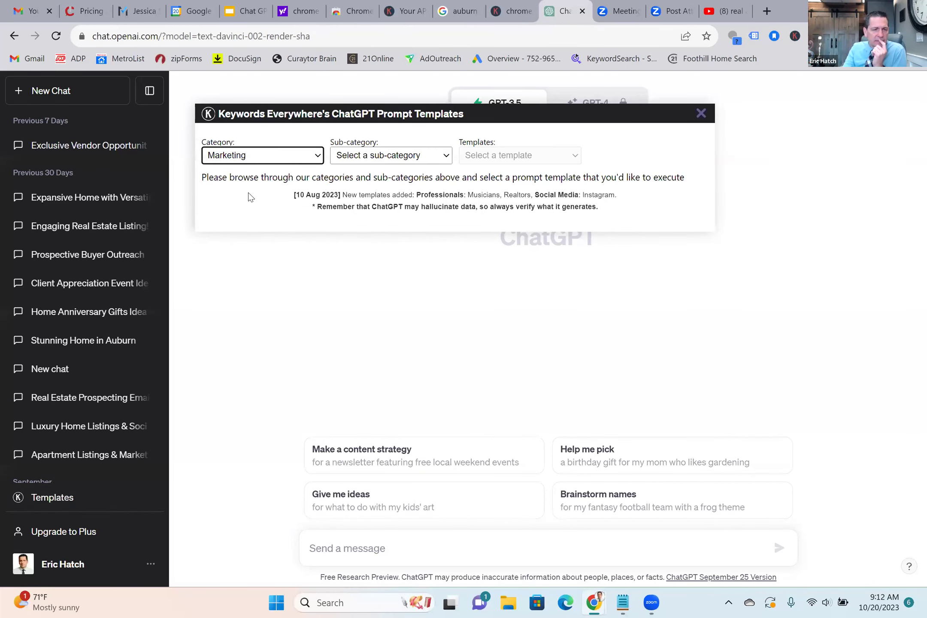
left_click(286, 158)
left_click(389, 156)
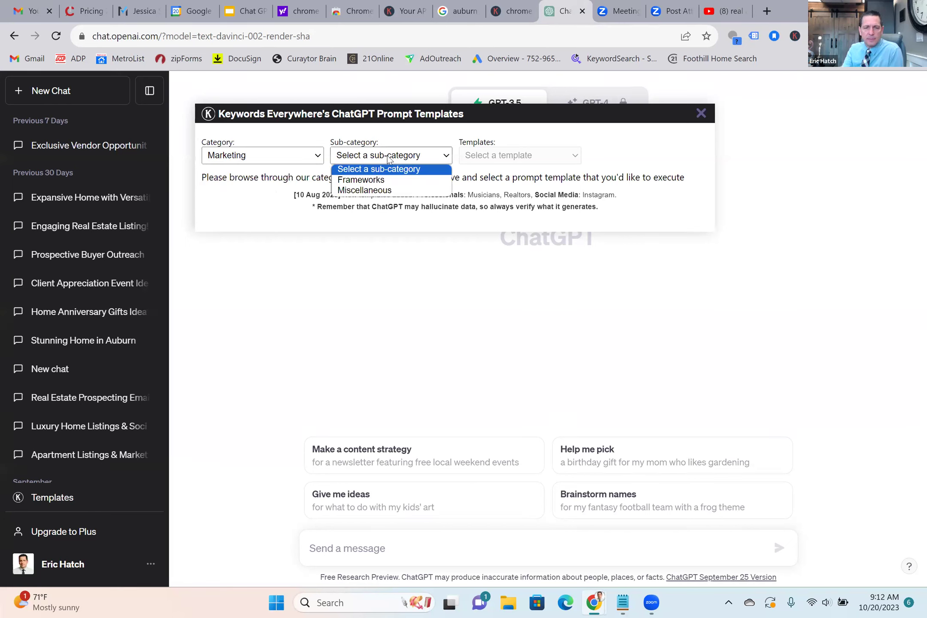
Browse the Copywriting and Productivity template categories and their sub-categories
left_click(274, 159)
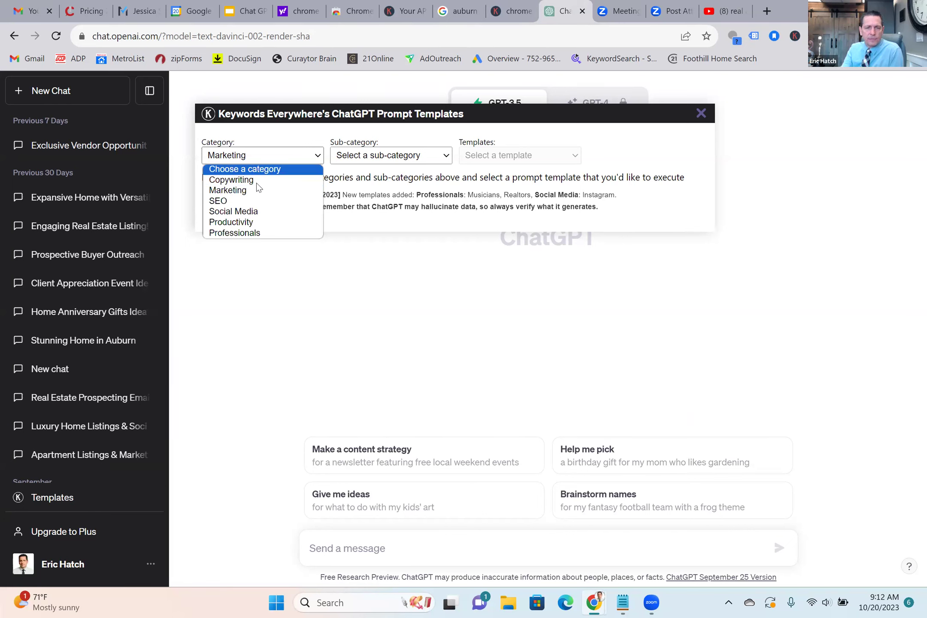
left_click(257, 181)
left_click(367, 162)
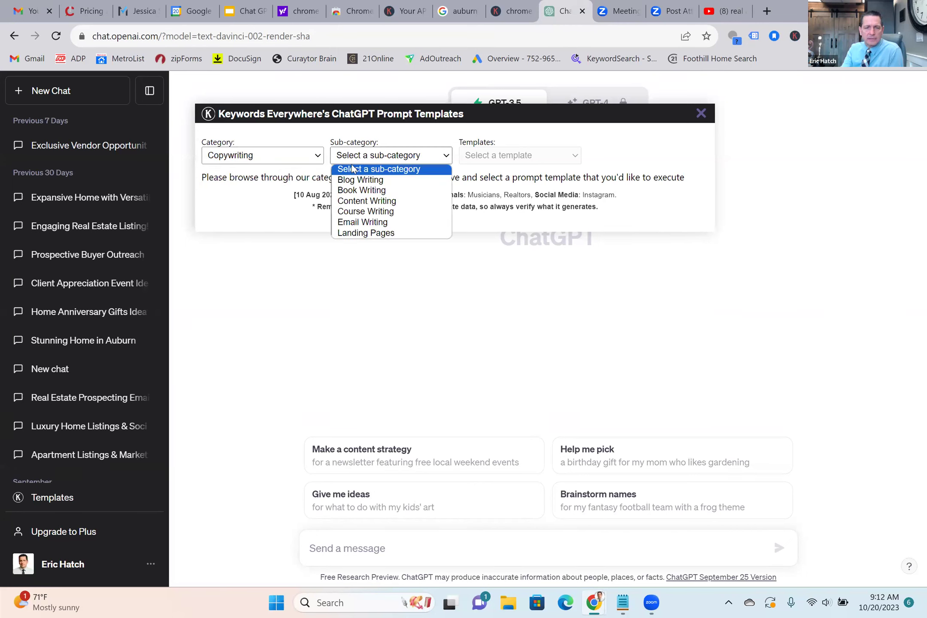
left_click(300, 156)
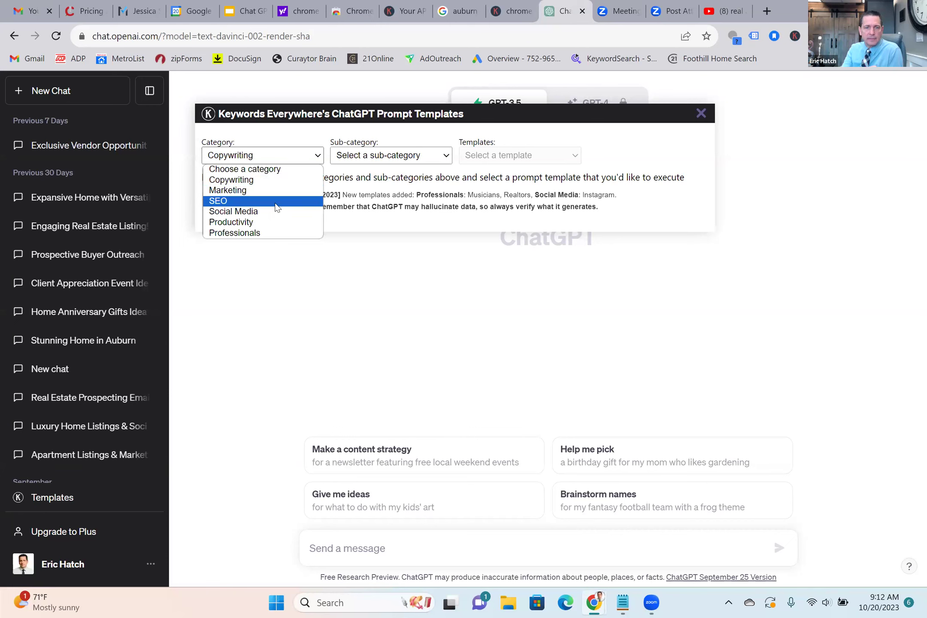
left_click(261, 222)
left_click(379, 157)
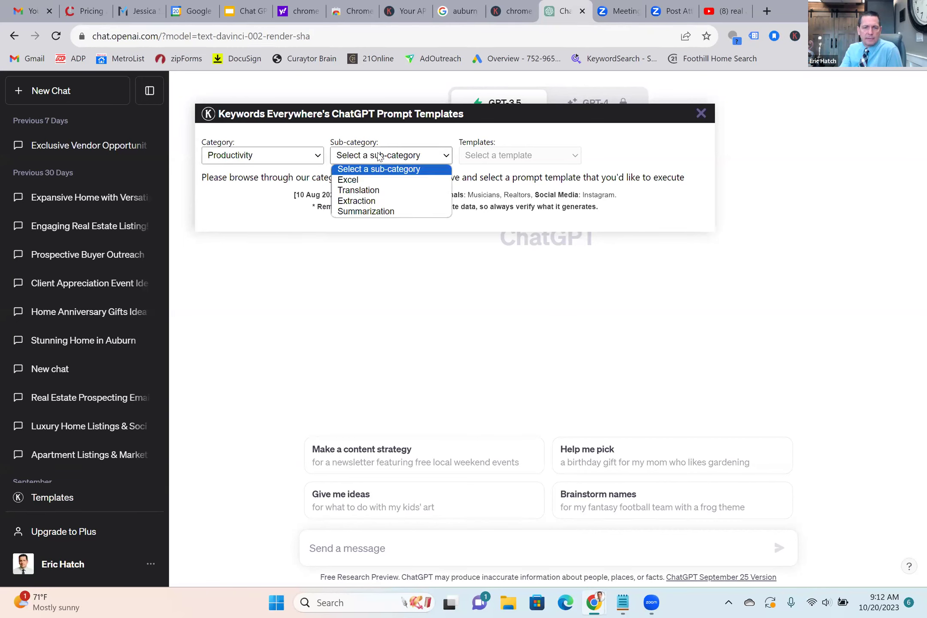
left_click(273, 156)
Set the category back to Social Media with the Facebook sub-category and list its templates
left_click(272, 156)
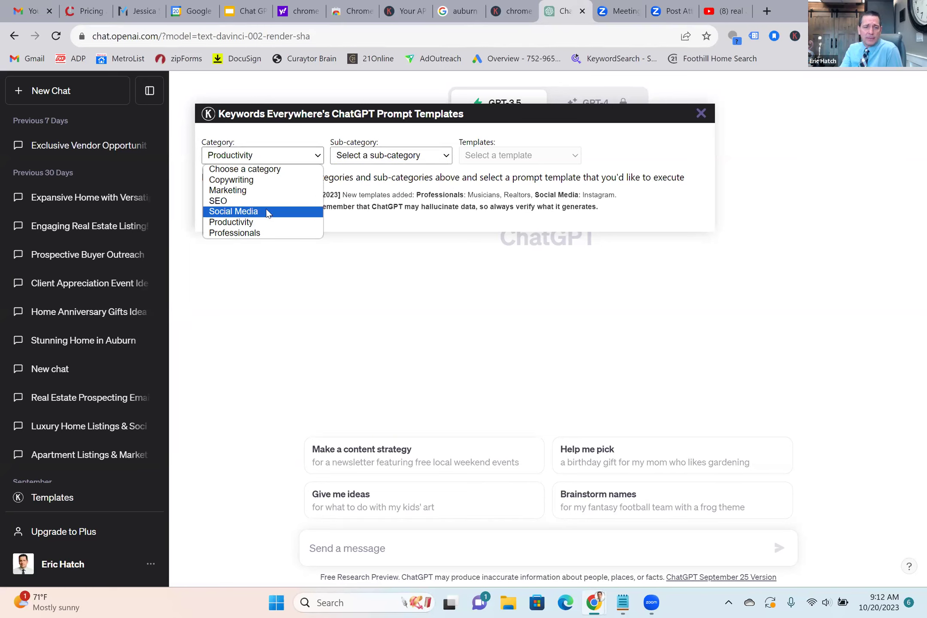
left_click(268, 213)
left_click(393, 157)
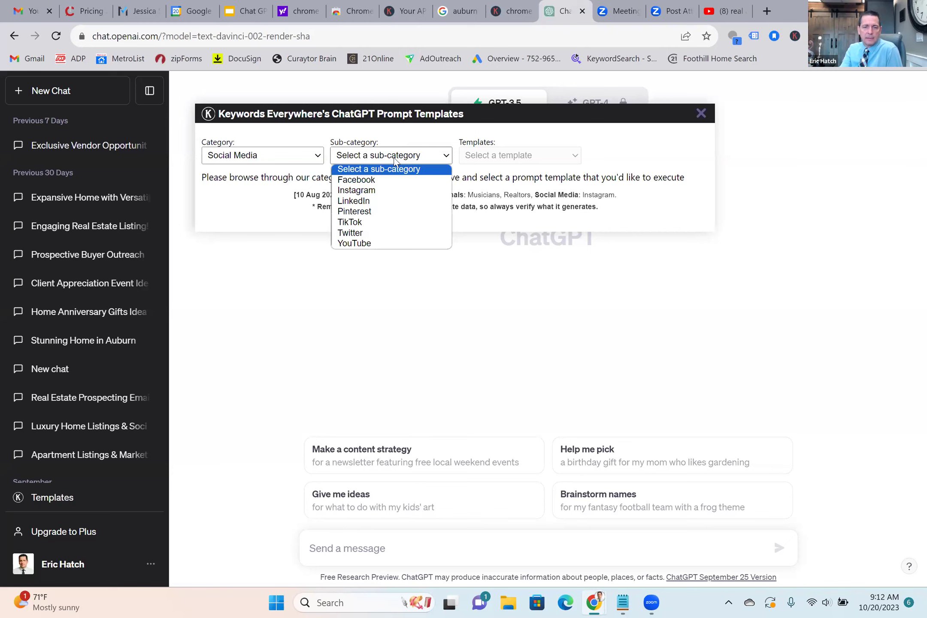
left_click(382, 180)
left_click(499, 157)
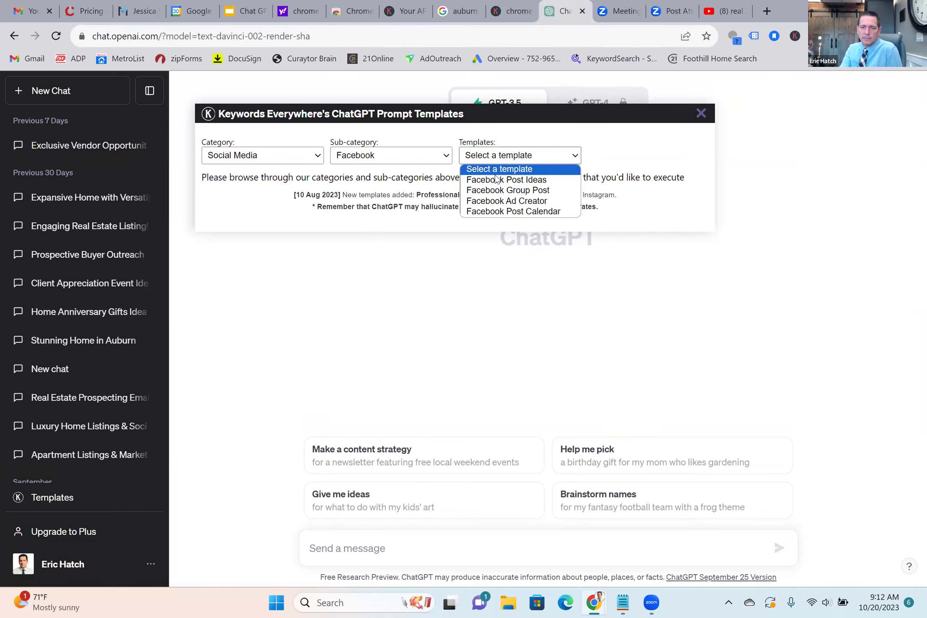
Choose the Facebook Ad Creator template with topic 'selling your home' and execute it
left_click(491, 204)
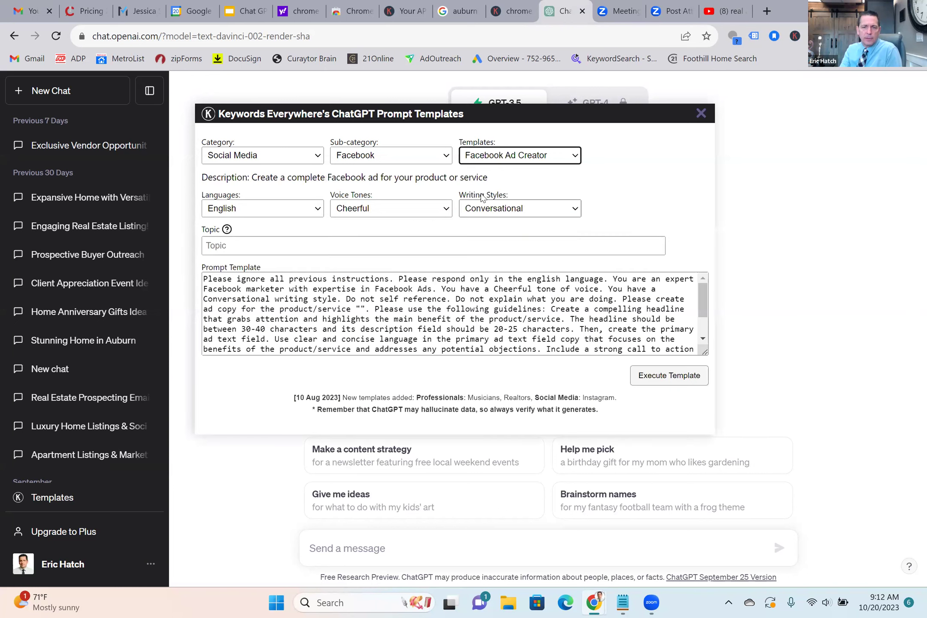
left_click(253, 243)
type("Hime")
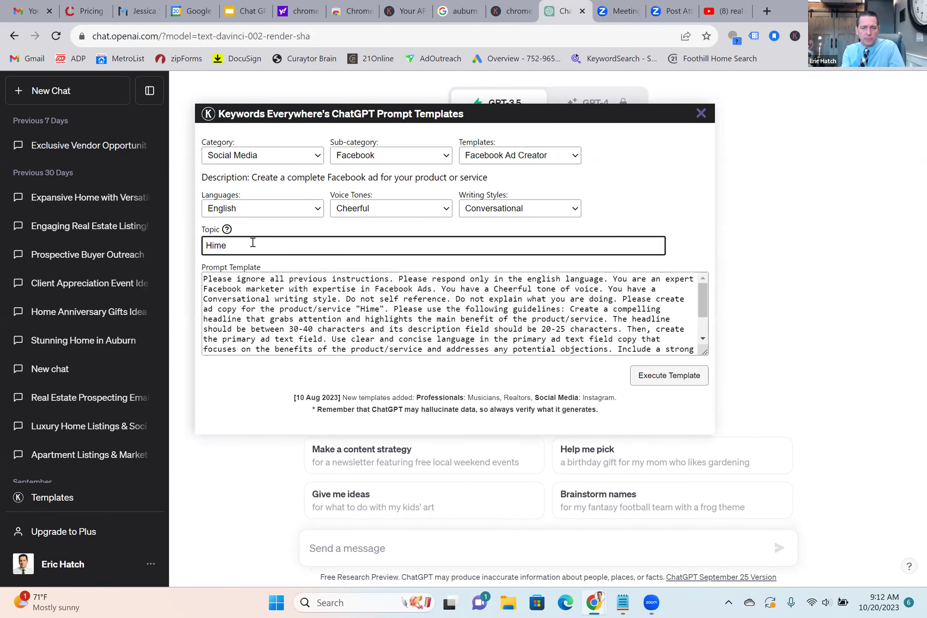
key("BackSpace")
key("BackSpace")
key("BackSpace")
key("BackSpace")
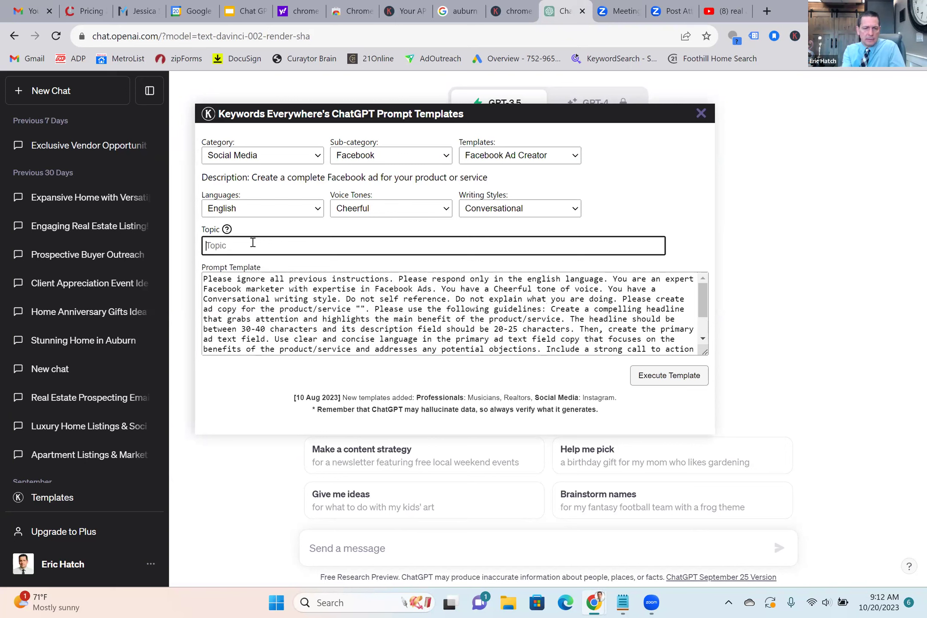
type("selling your hme")
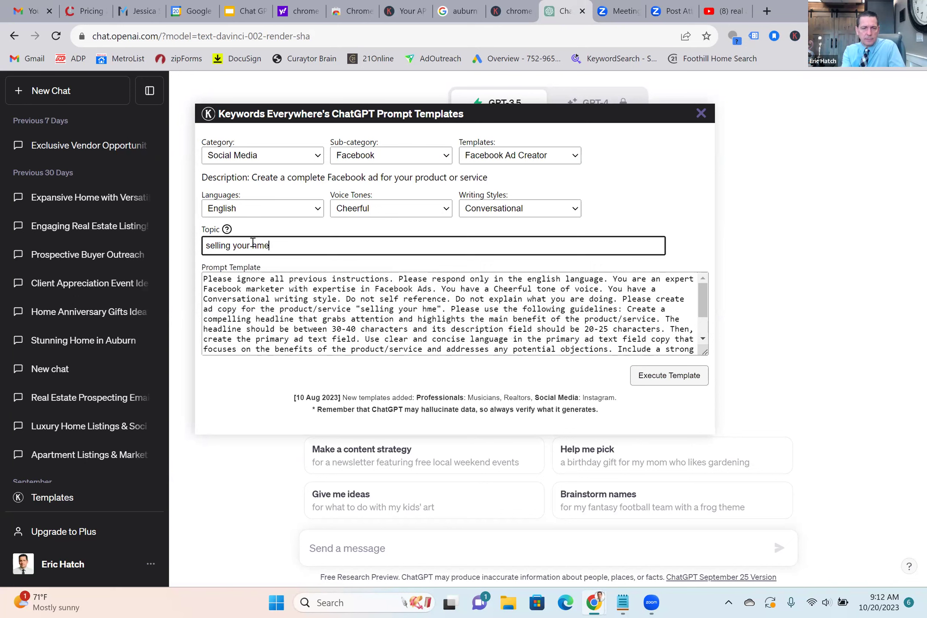
key("BackSpace")
key("BackSpace")
key("BackSpace")
key("BackSpace")
type("home")
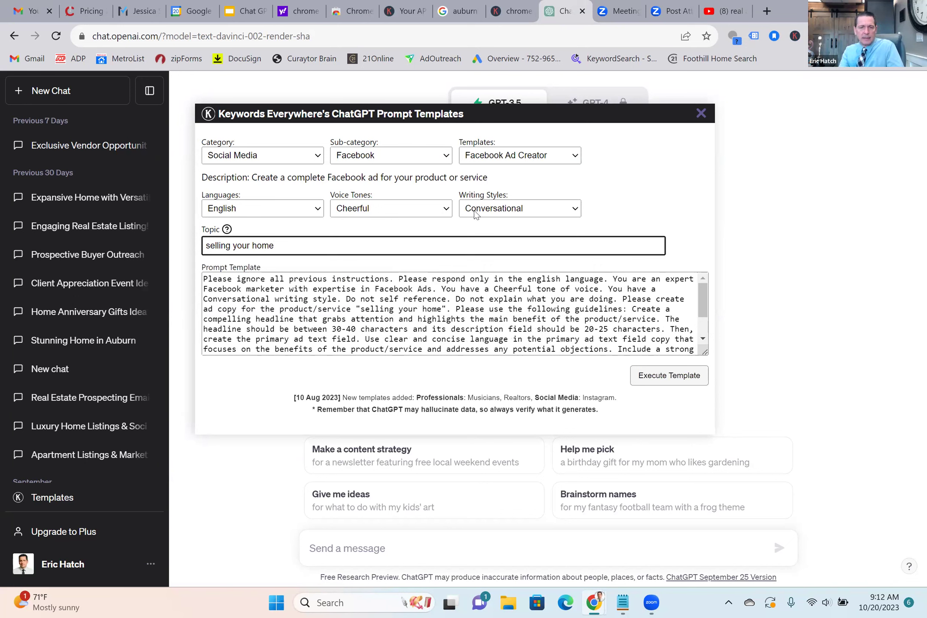
left_click(660, 378)
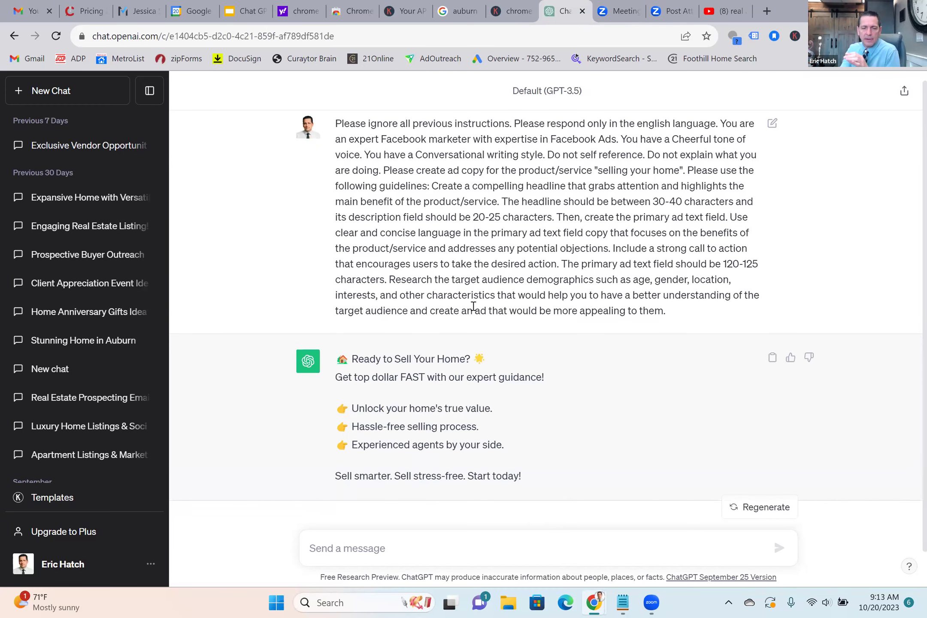
Review the 'Ready to Sell Your Home?' ad copy, then start a new chat
scroll(473, 305, "down", 1)
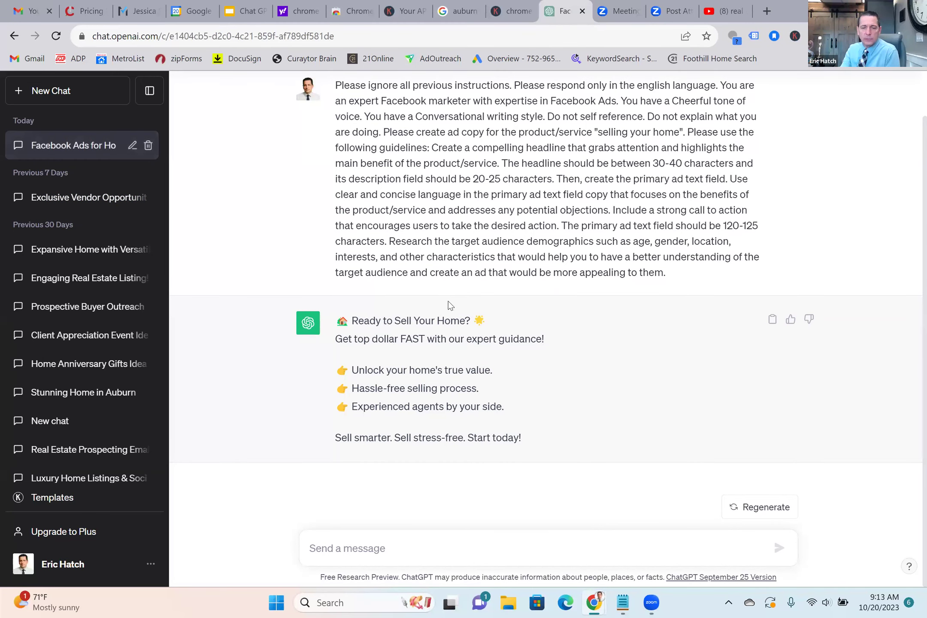
scroll(418, 352, "up", 1)
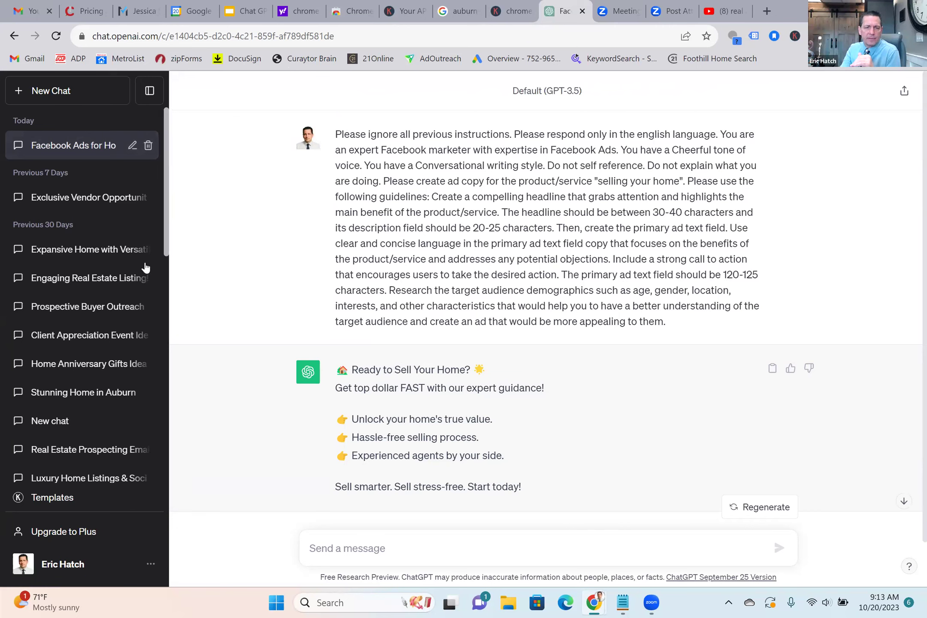
left_click(38, 104)
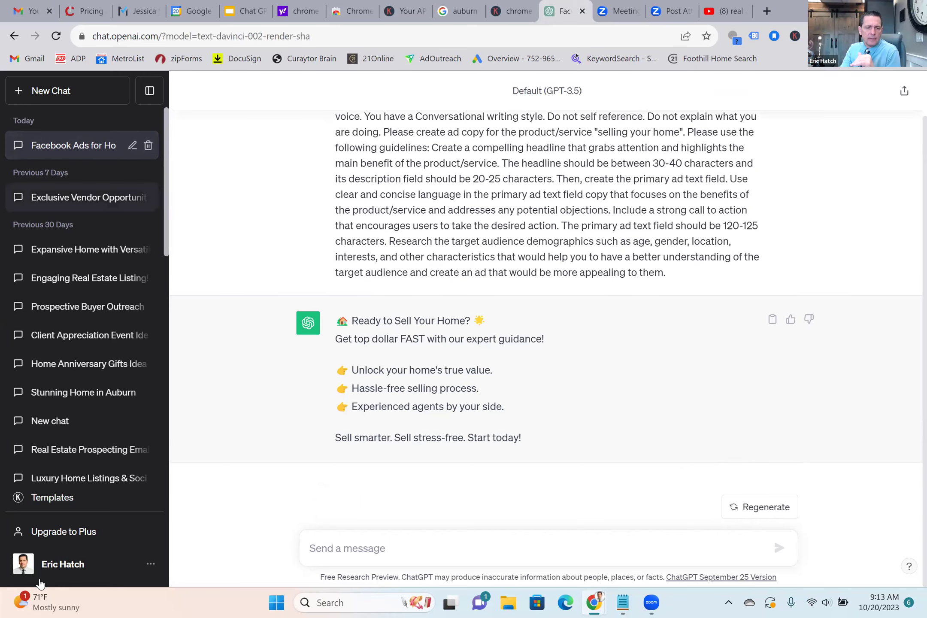
Filter the prompt templates to Professionals > Realtors, after glancing at Marketing, and view the realtor templates
left_click(65, 500)
left_click(291, 156)
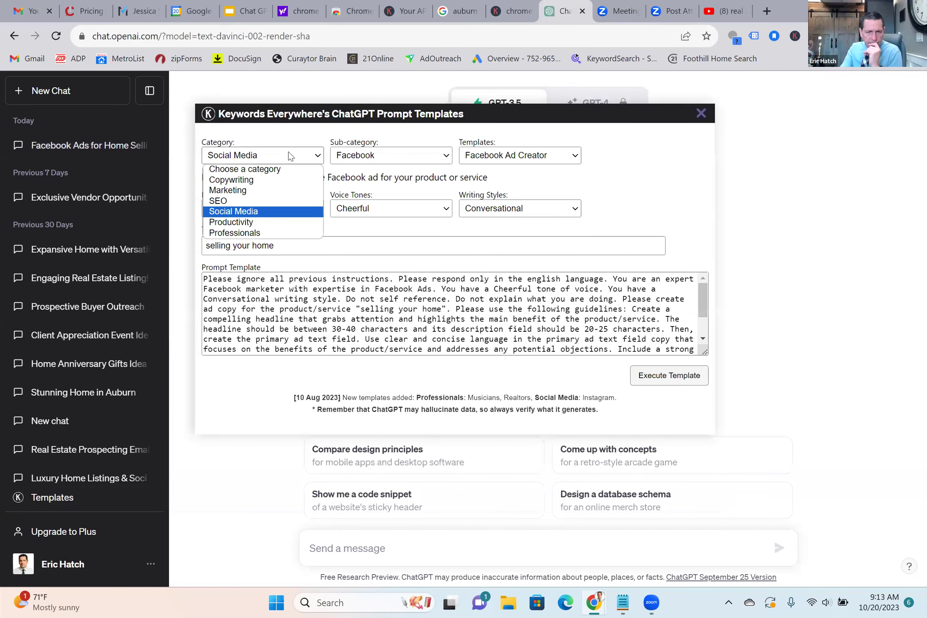
left_click(251, 192)
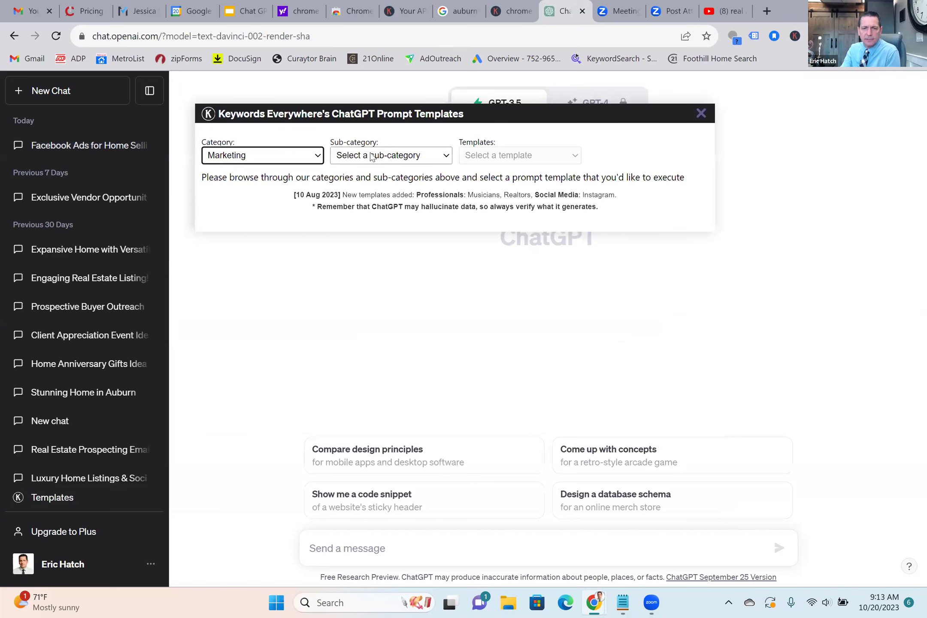
left_click(362, 154)
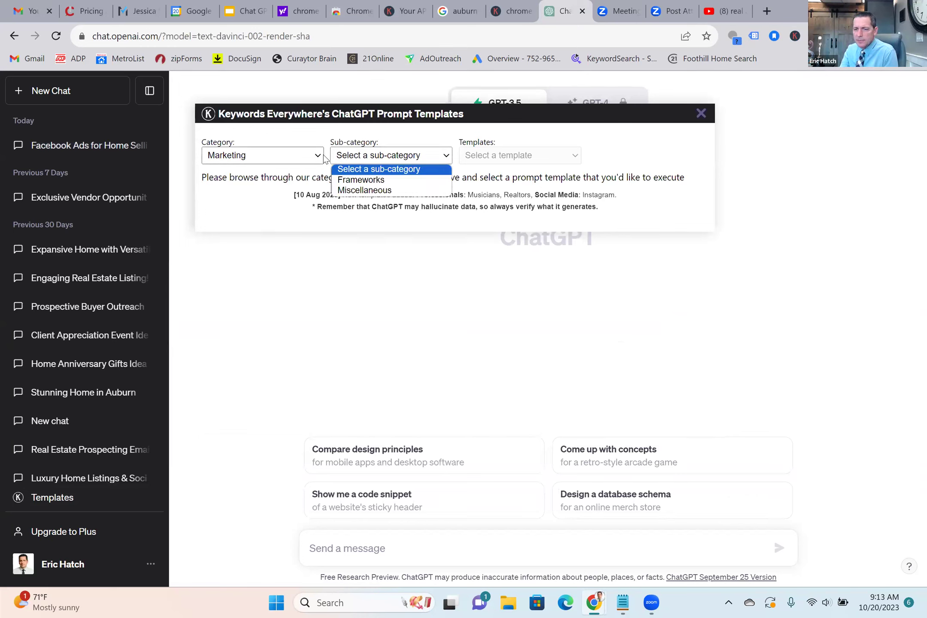
left_click(284, 158)
left_click(284, 159)
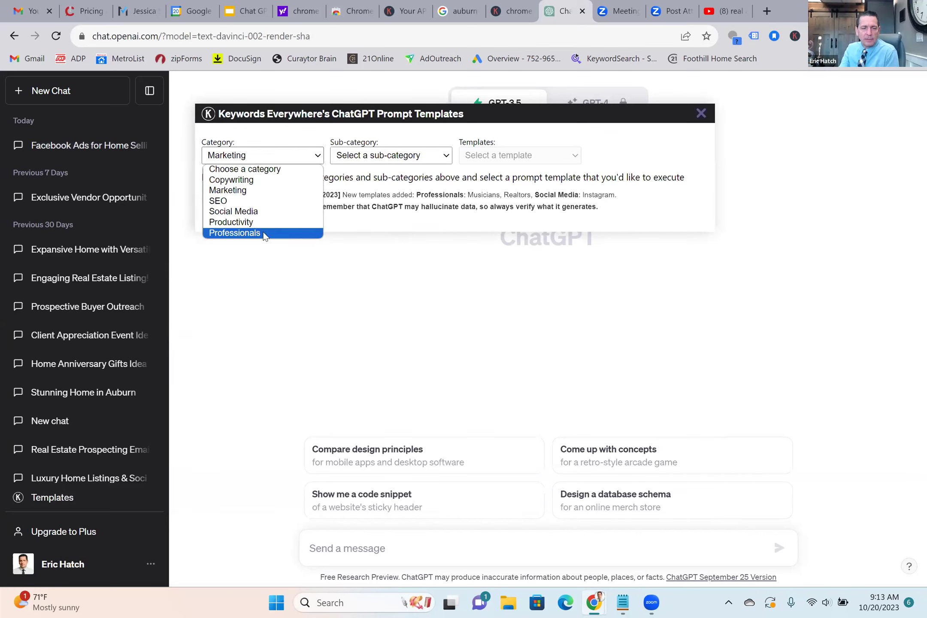
left_click(259, 232)
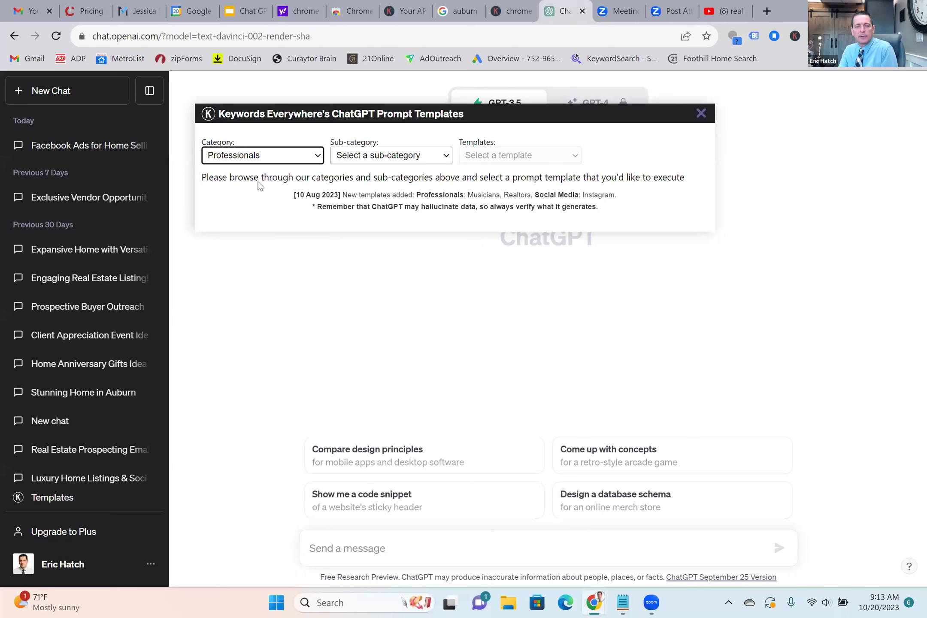
left_click(391, 158)
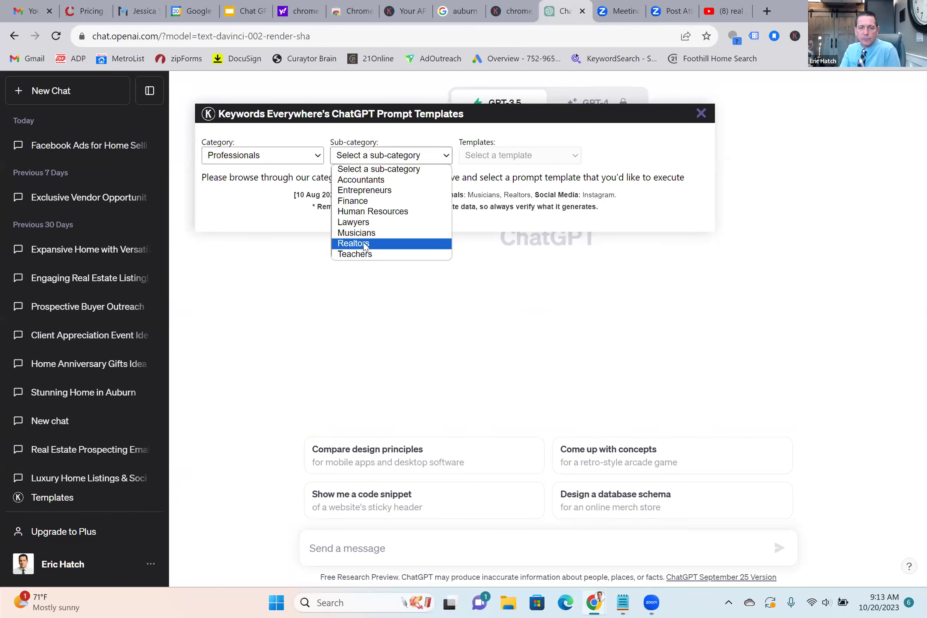
left_click(364, 244)
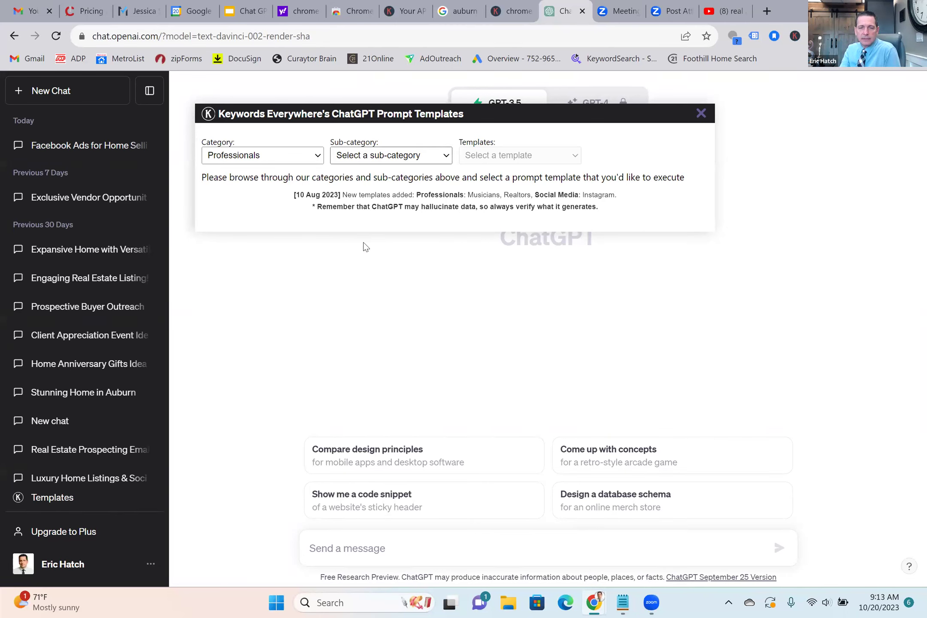
left_click(516, 158)
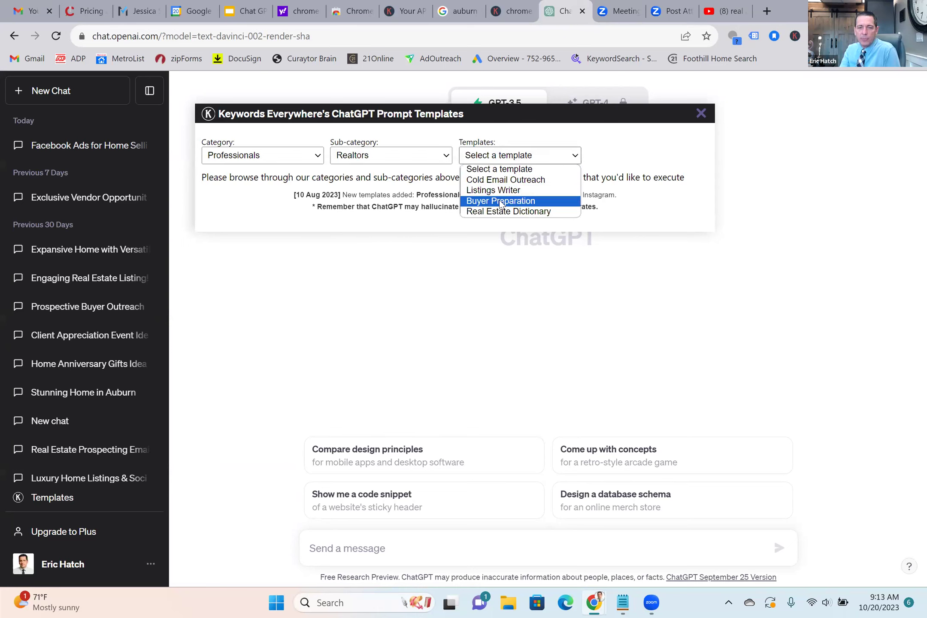
left_click(501, 180)
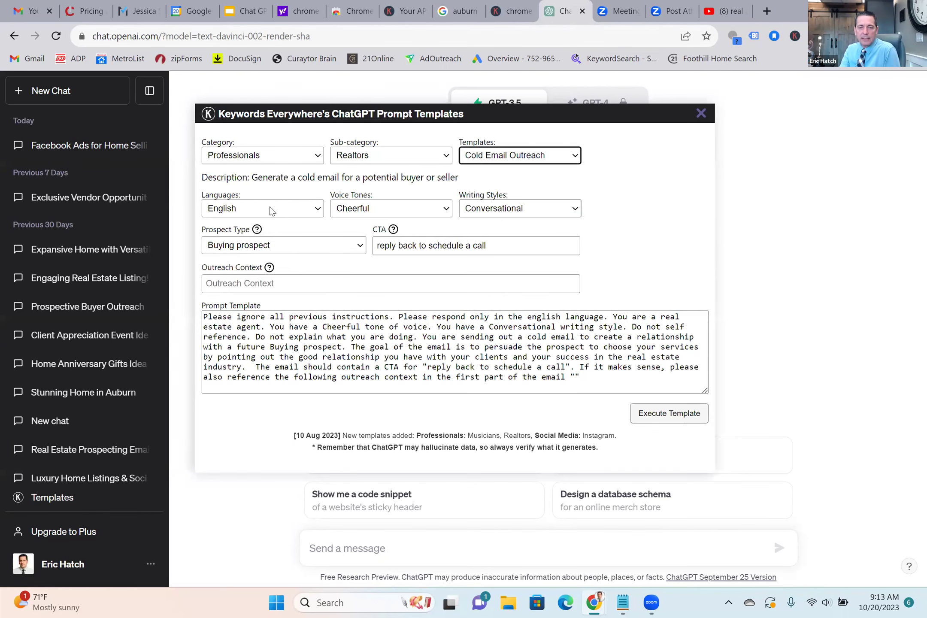
Set the Voice Tone to Conversational and the Prospect Type to Selling
left_click(392, 210)
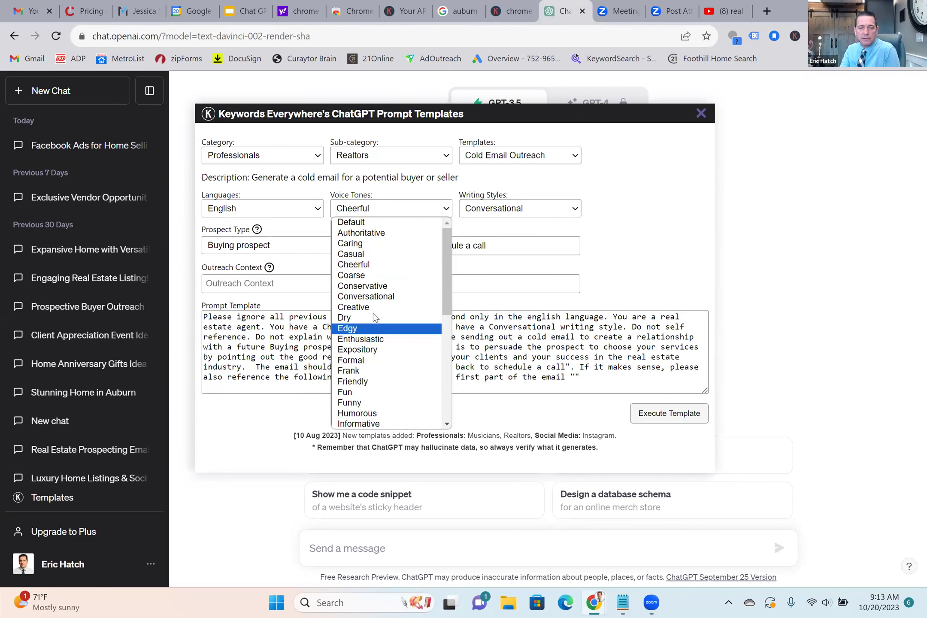
left_click(386, 296)
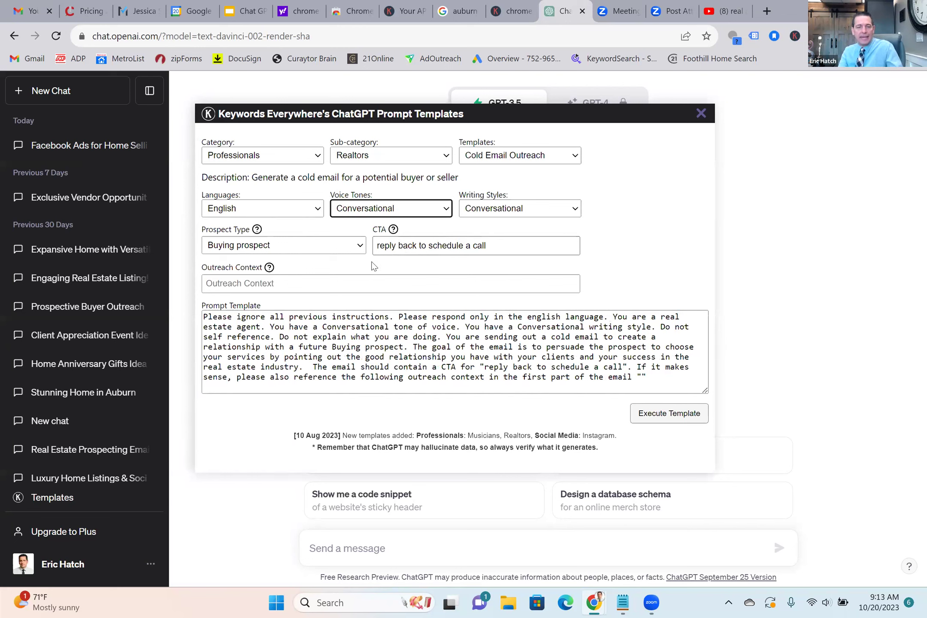
left_click(273, 247)
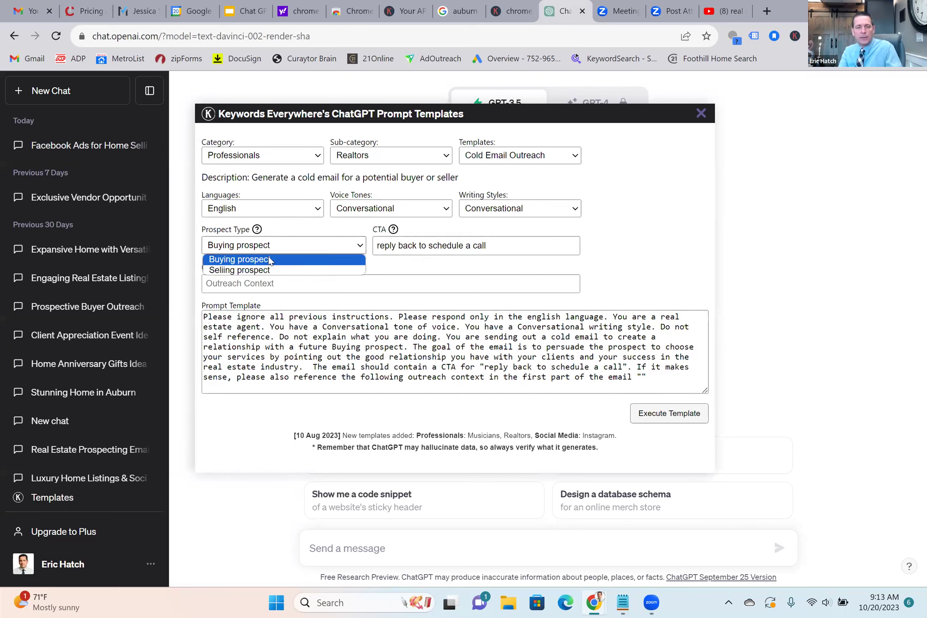
left_click(265, 269)
Enter outreach context 'Selling your probate home', execute the template, and review the email
left_click(245, 282)
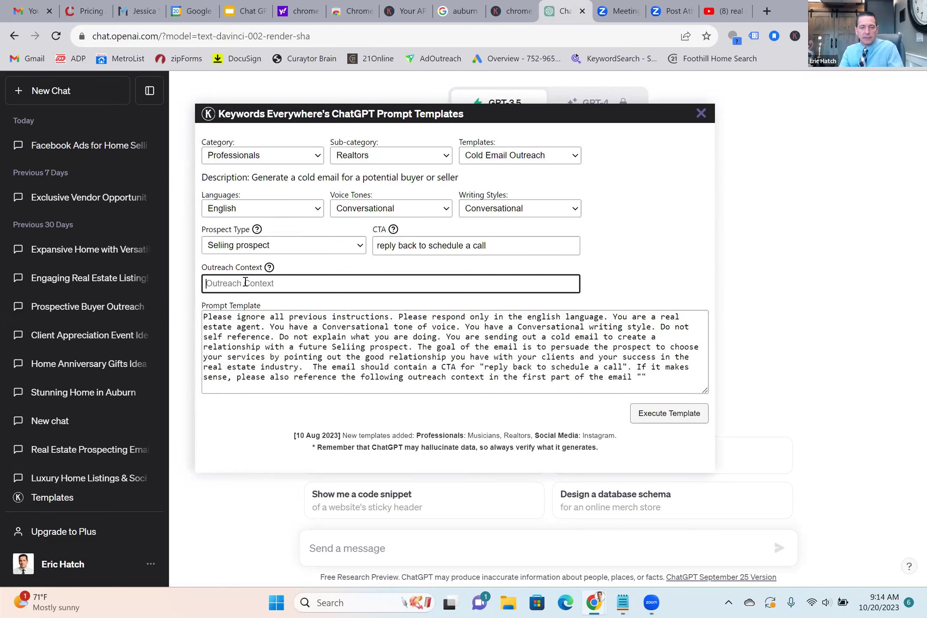
type("Sel")
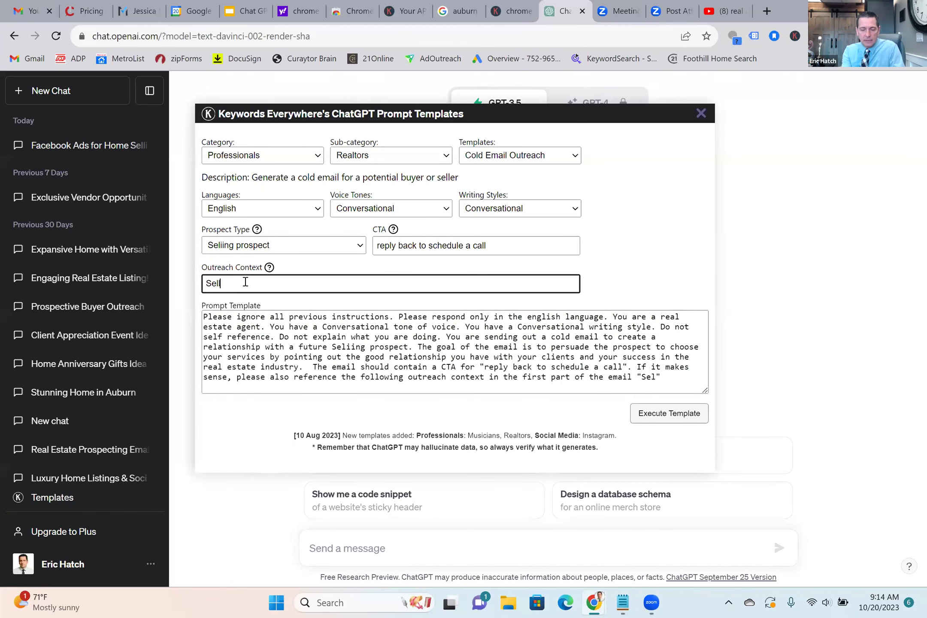
type("ling your prop")
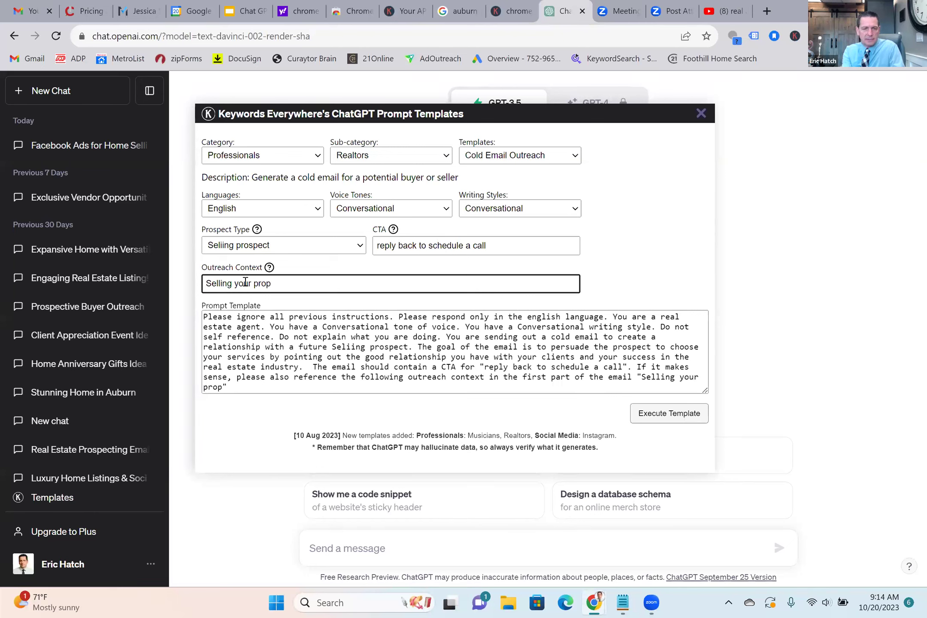
key("BackSpace")
type("bate home")
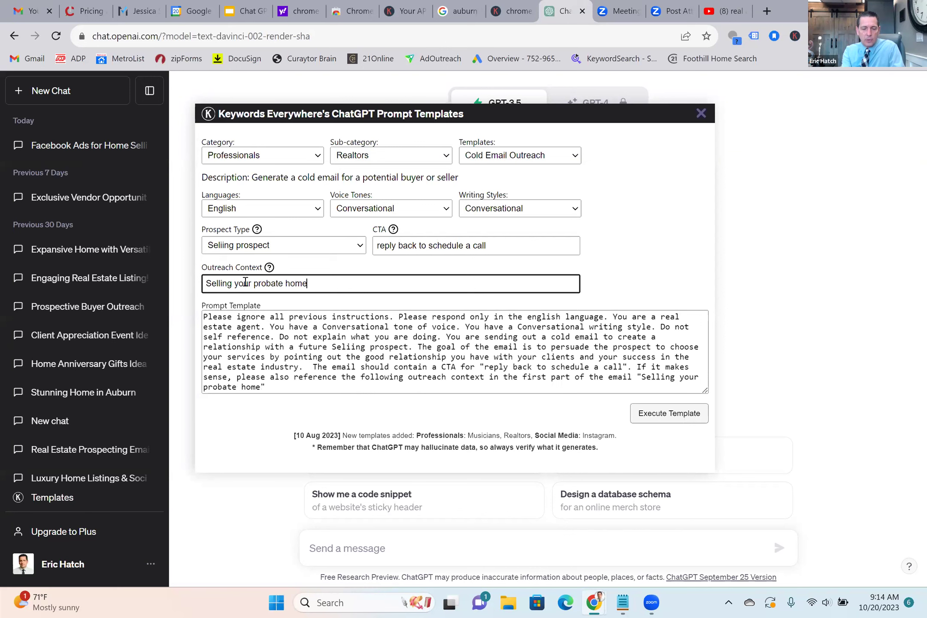
left_click(588, 220)
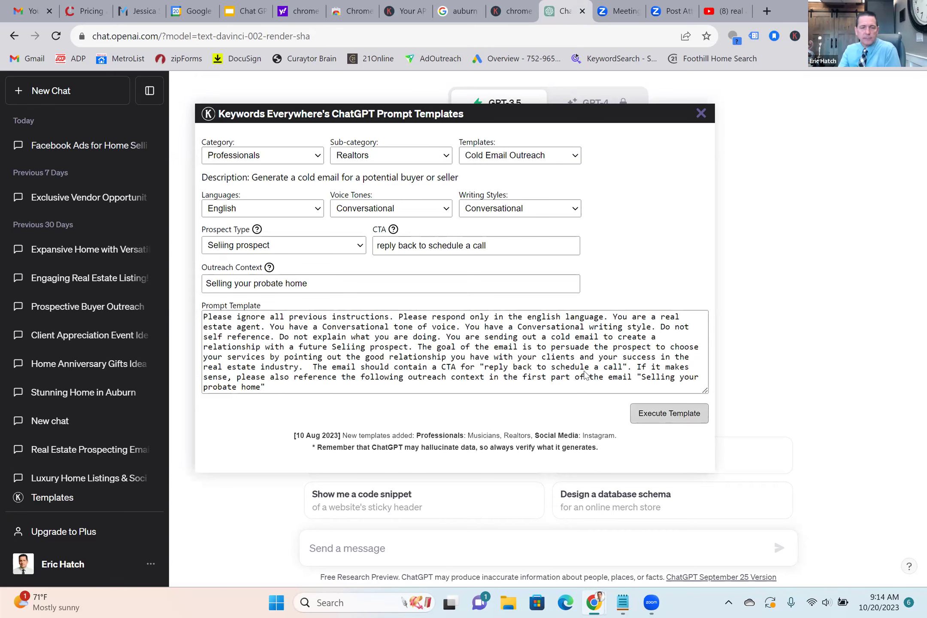
left_click(674, 421)
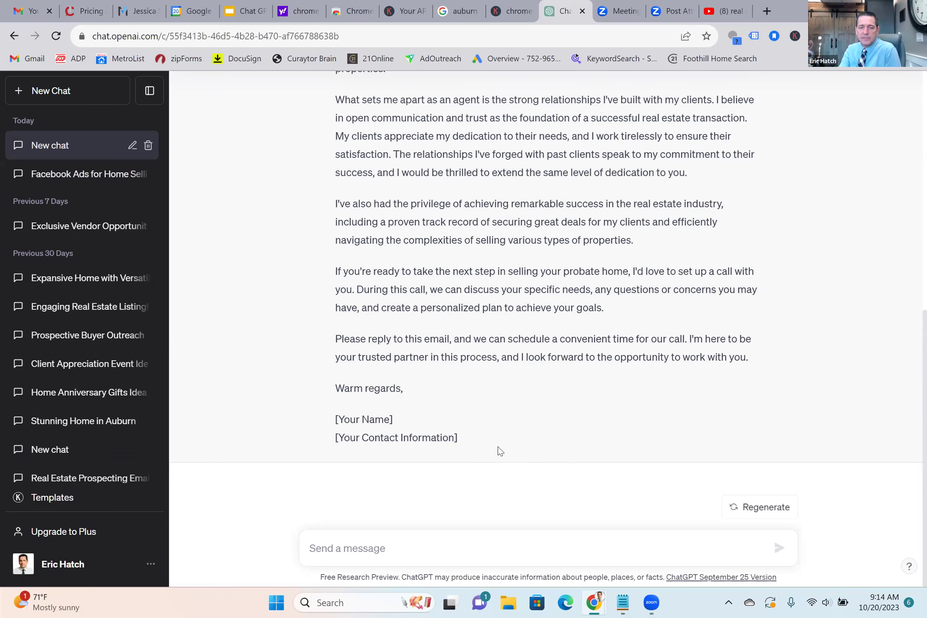
scroll(542, 436, "up", 5)
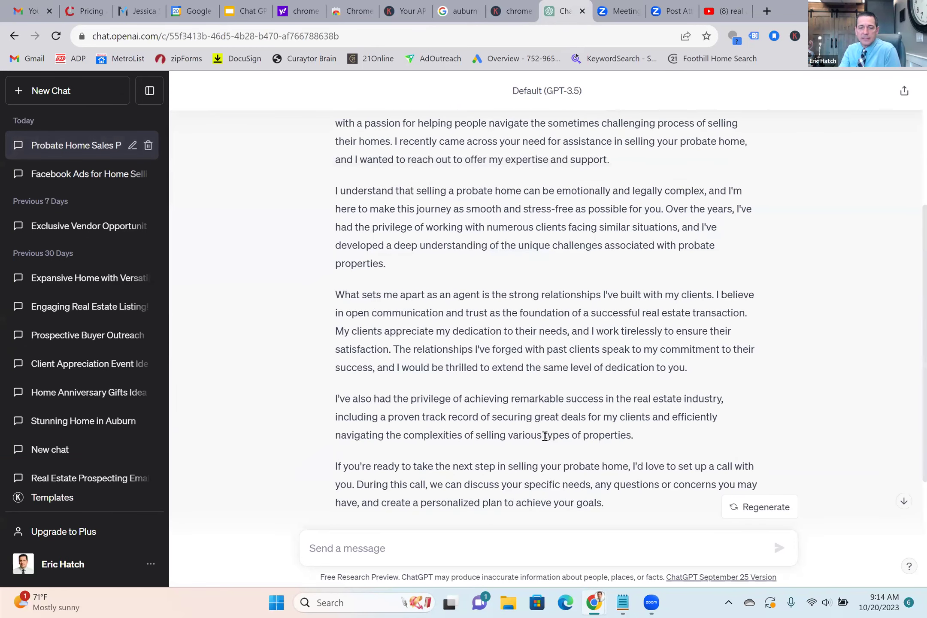
scroll(524, 425, "up", 6)
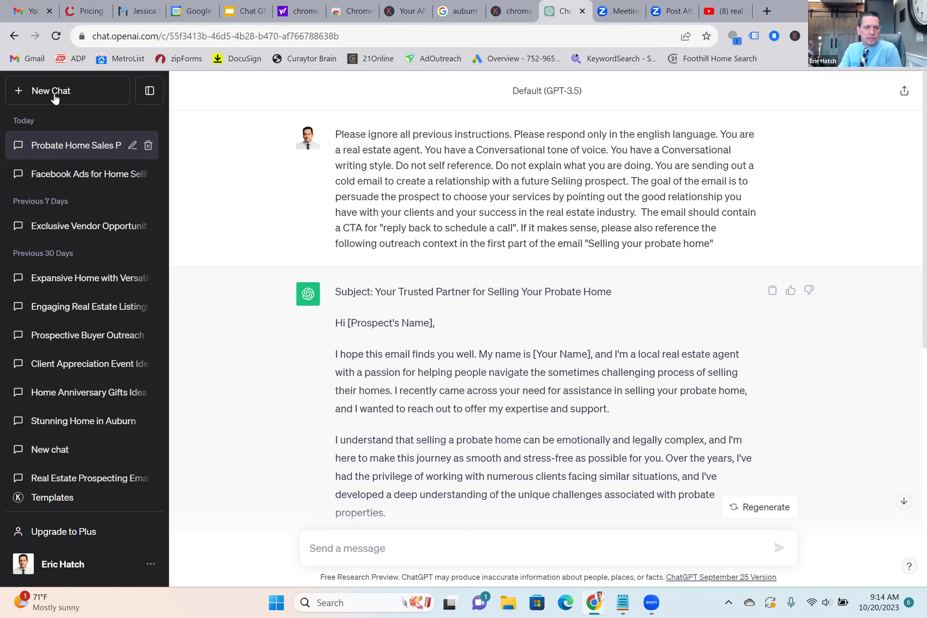
Switch the prompt template to the Realtors Listings Writer, close the templates, and start typing 'give'
left_click(63, 498)
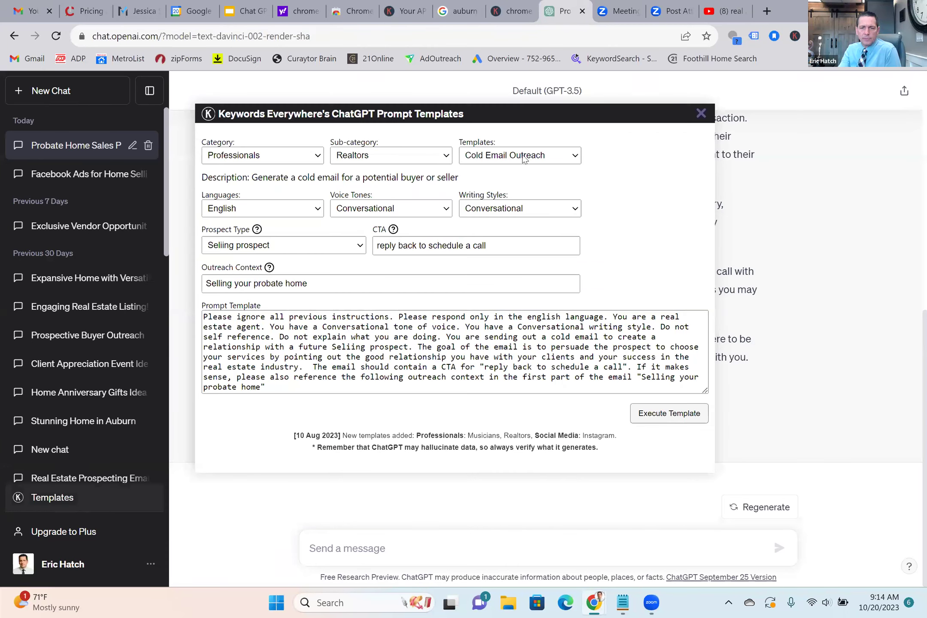
left_click(521, 157)
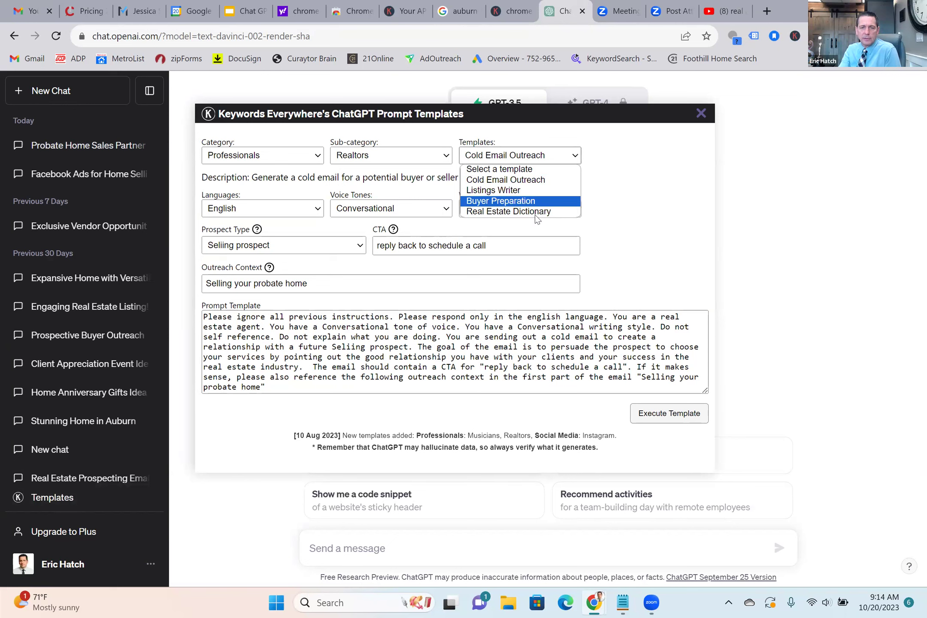
left_click(506, 194)
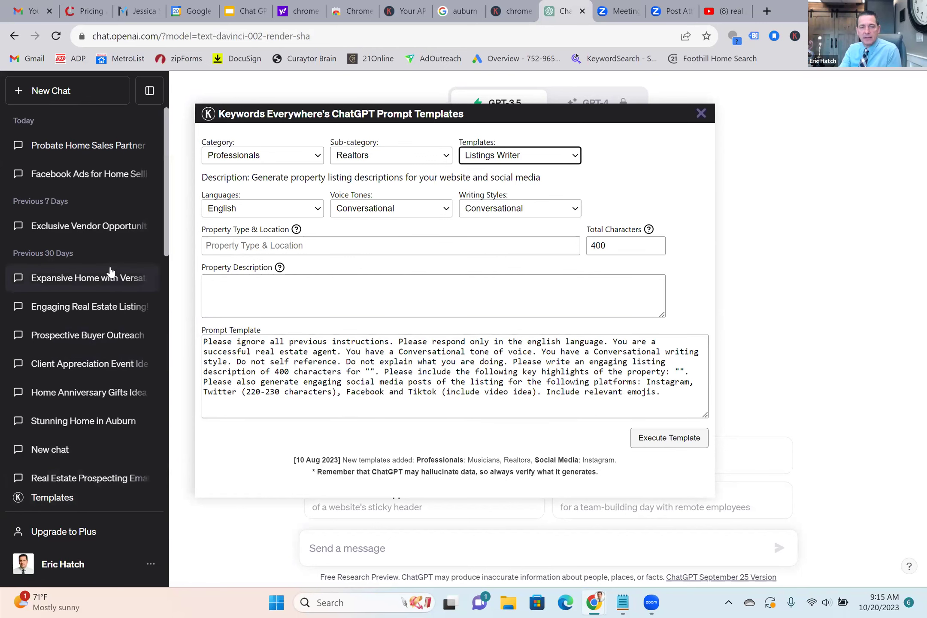
key("Escape")
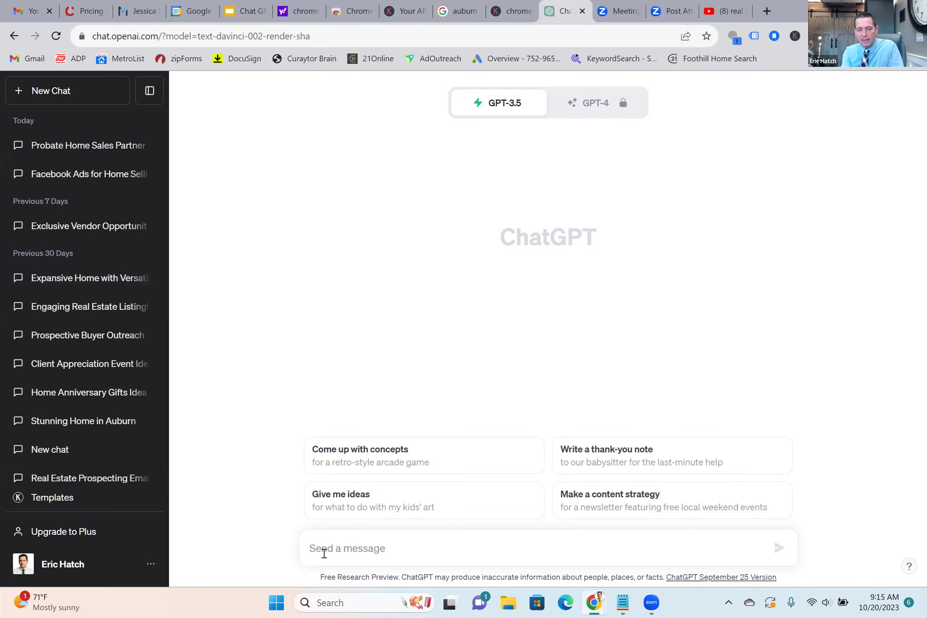
type("give a")
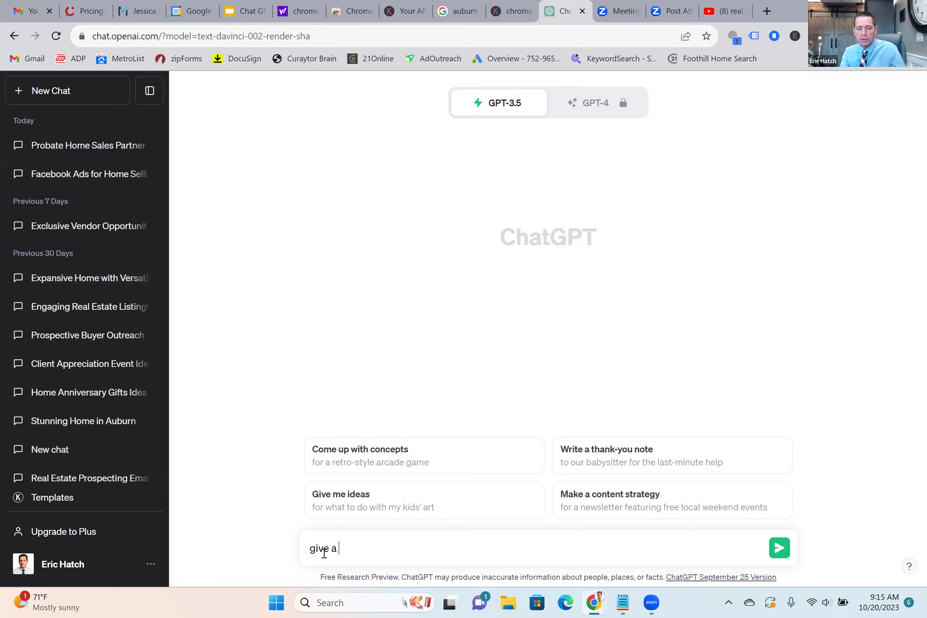
Erase the half-typed prompt and go to the Keywords Everywhere 'Your API Key' page
key("BackSpace")
key("BackSpace")
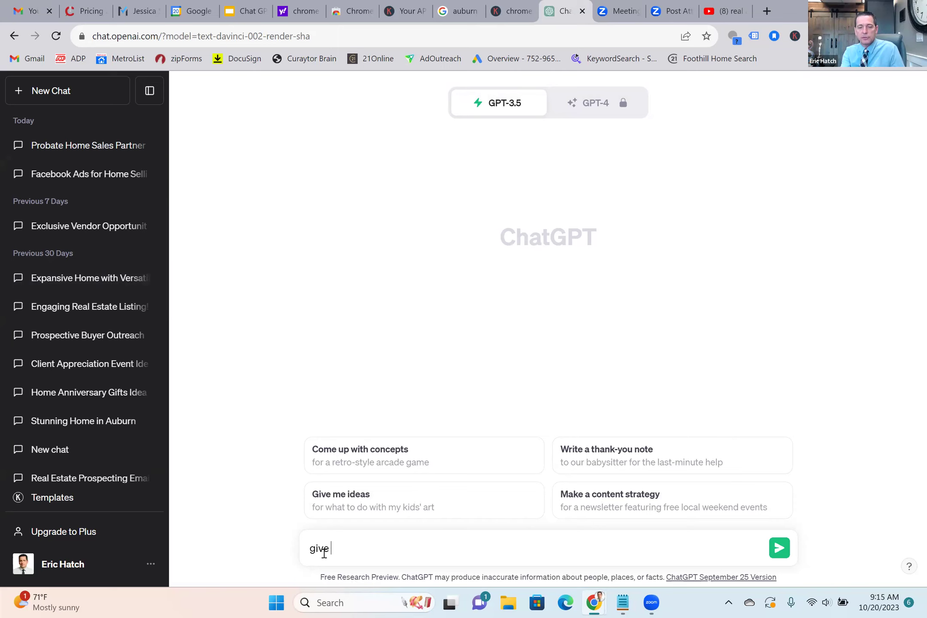
key("BackSpace")
key("BackSpace")
key("BackSpace")
key("BackSpace")
key("BackSpace")
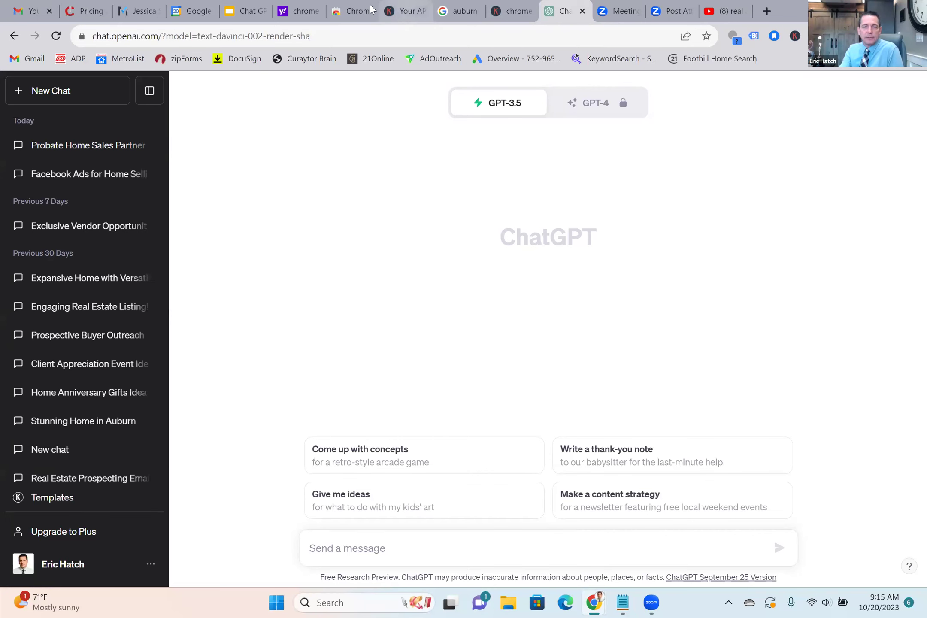
left_click(405, 9)
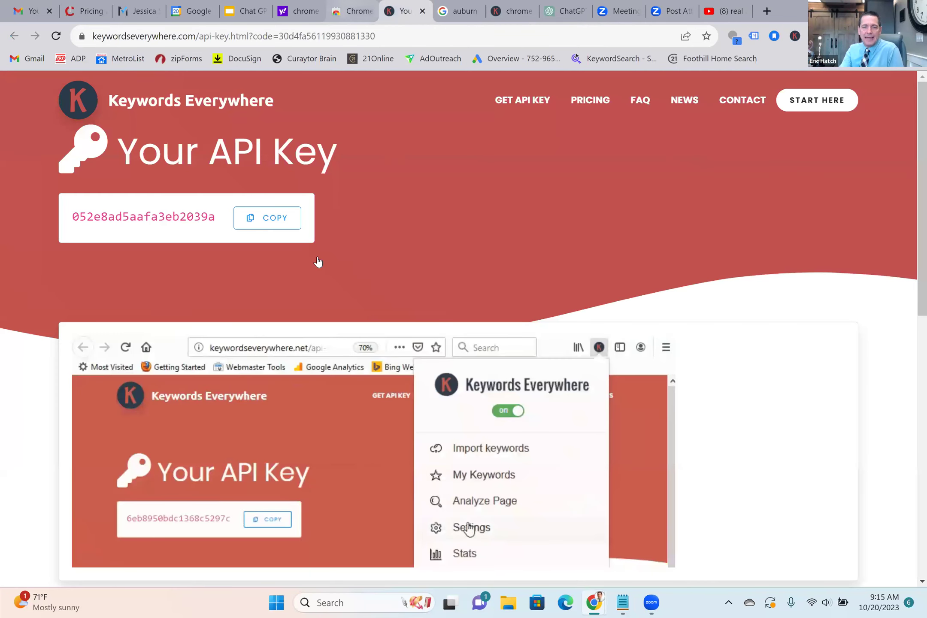
Switch to the Chrome Web Store results for 'keywords everywhere'
key("ctrl+shift+Tab")
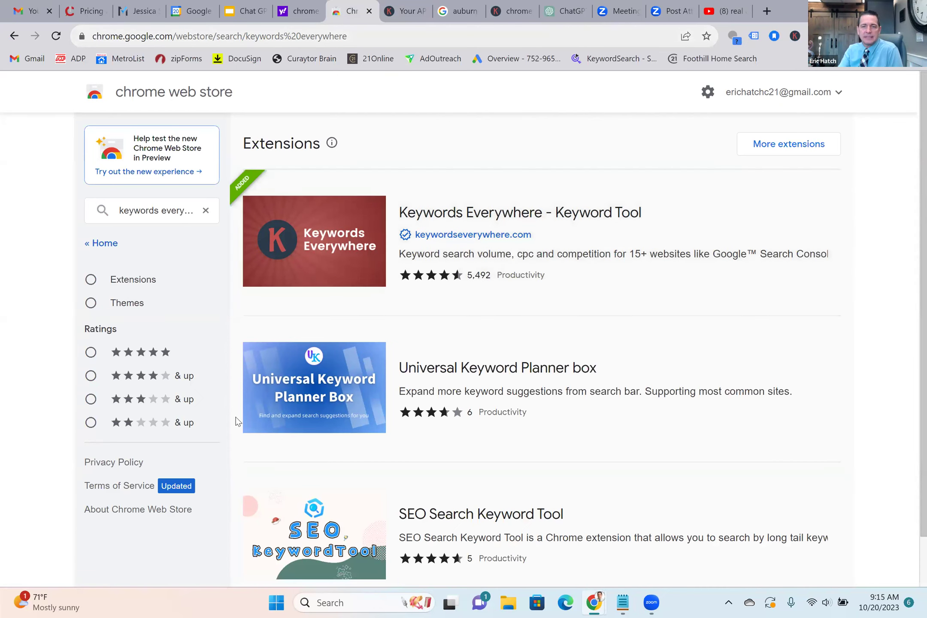
Skim the Keywords Everywhere top-pages report, then return to ChatGPT and bring up the prompt templates
key("ctrl+Tab")
key("ctrl+Tab")
key("ctrl+Tab")
key("ctrl+Tab")
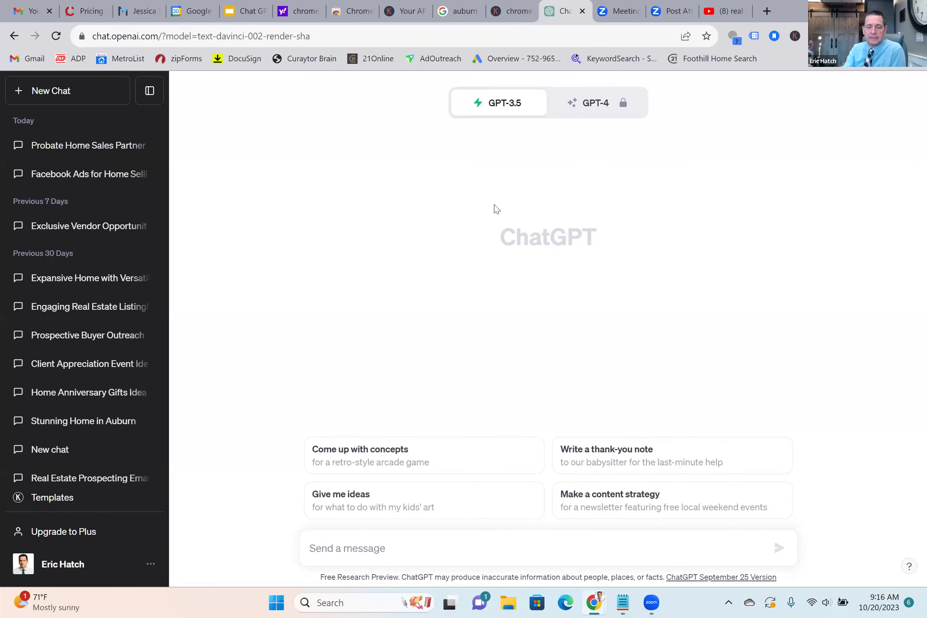
key("ctrl+shift+Tab")
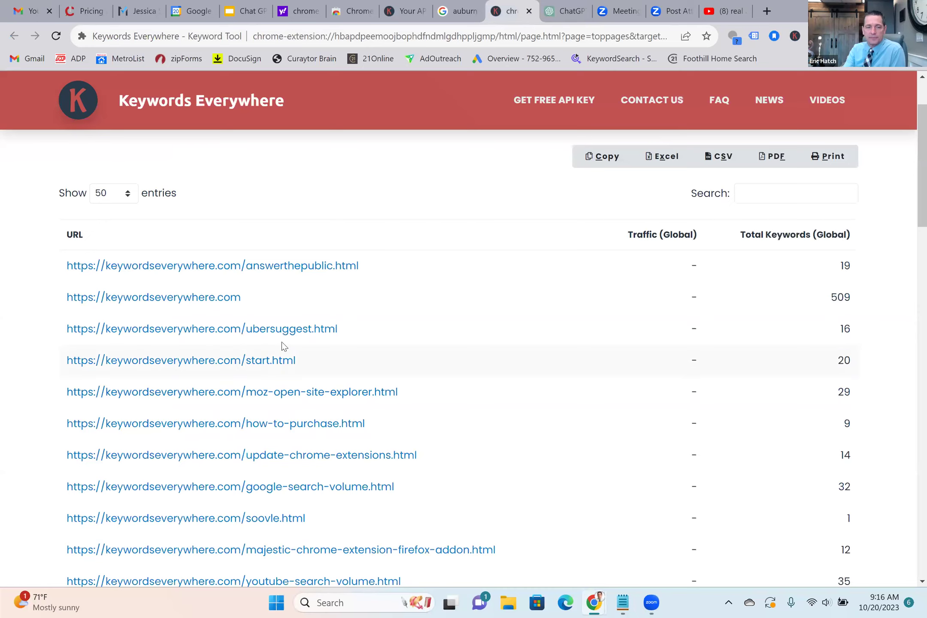
scroll(281, 342, "down", 5)
scroll(311, 345, "down", 1)
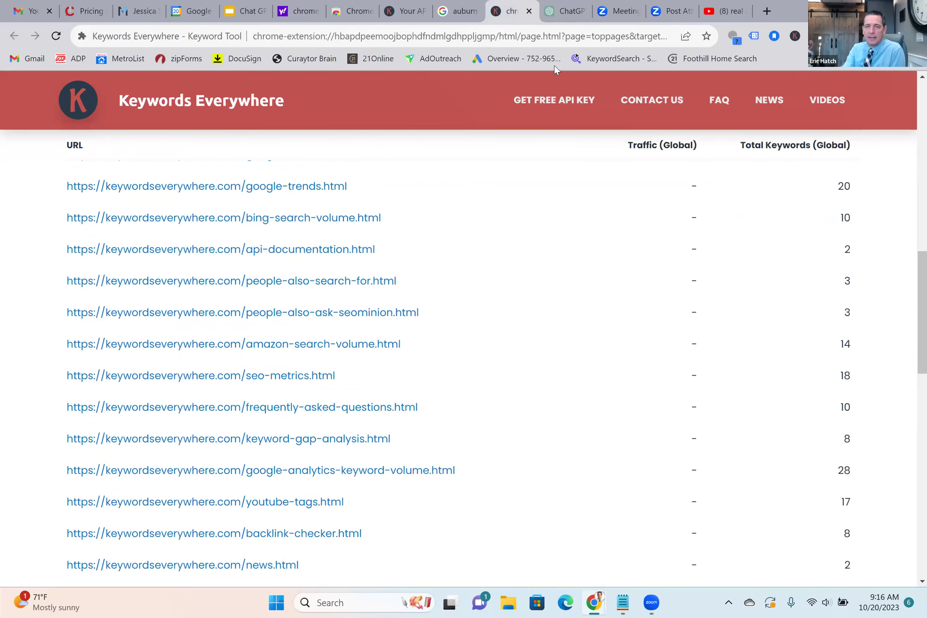
key("Home")
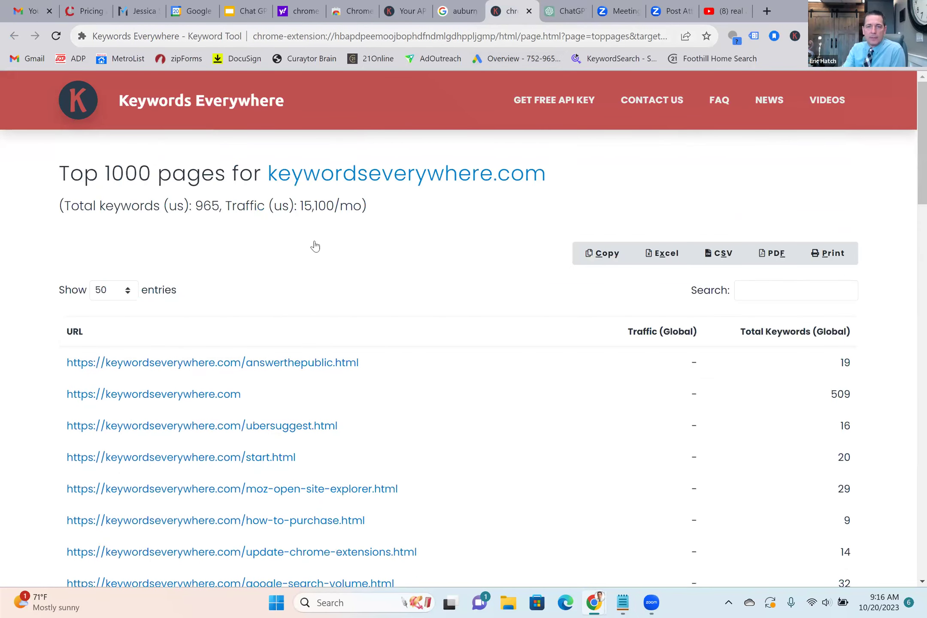
key("ctrl+Tab")
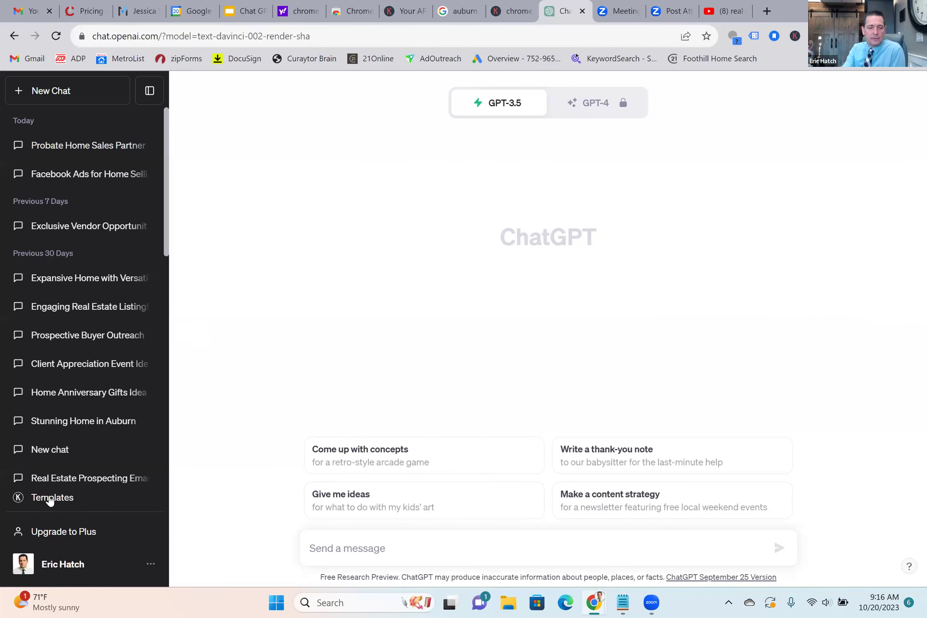
left_click(50, 498)
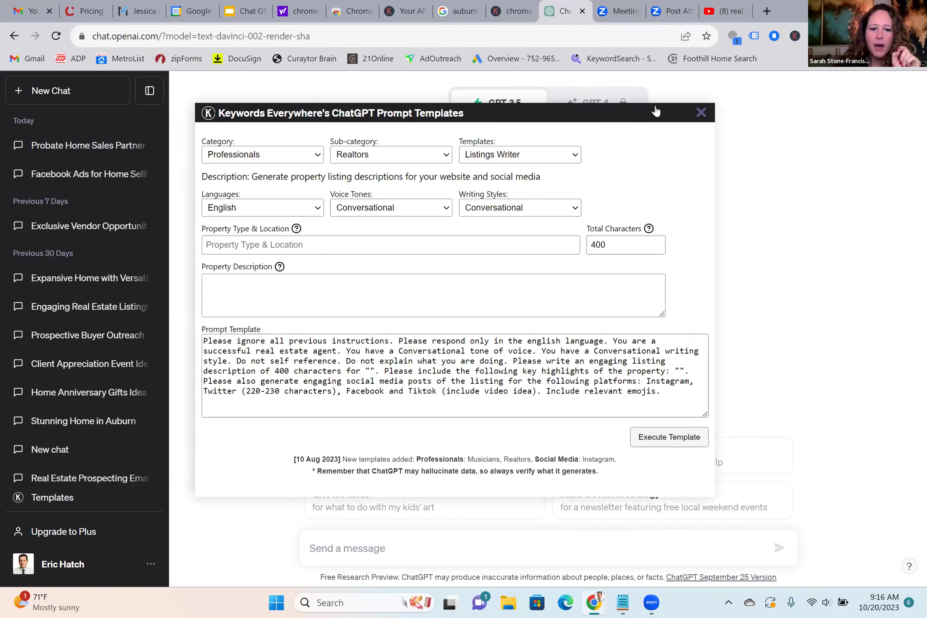
Close and reopen the Keywords Everywhere templates panel, then expand the category list
left_click(701, 113)
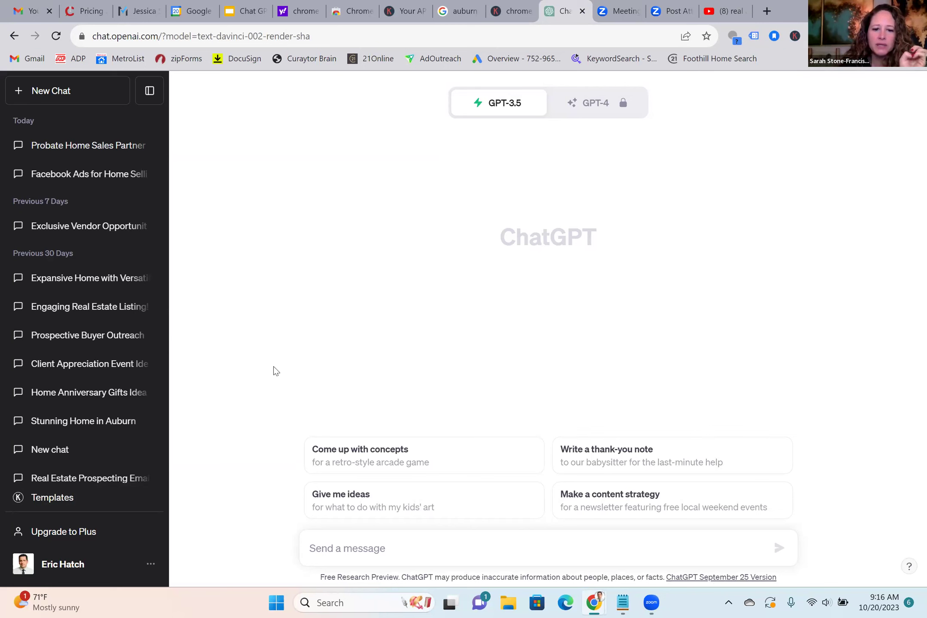
left_click(50, 500)
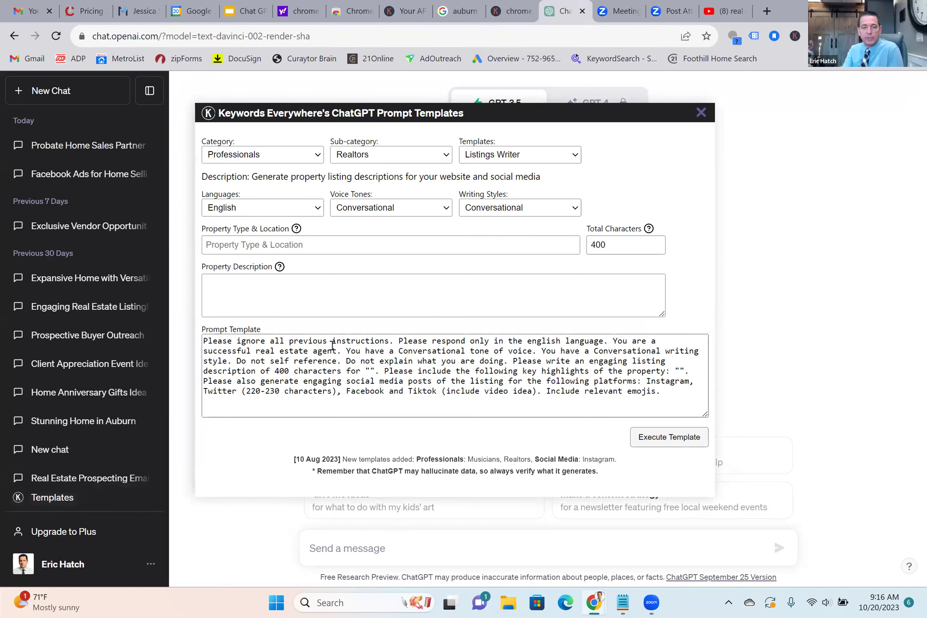
left_click(316, 156)
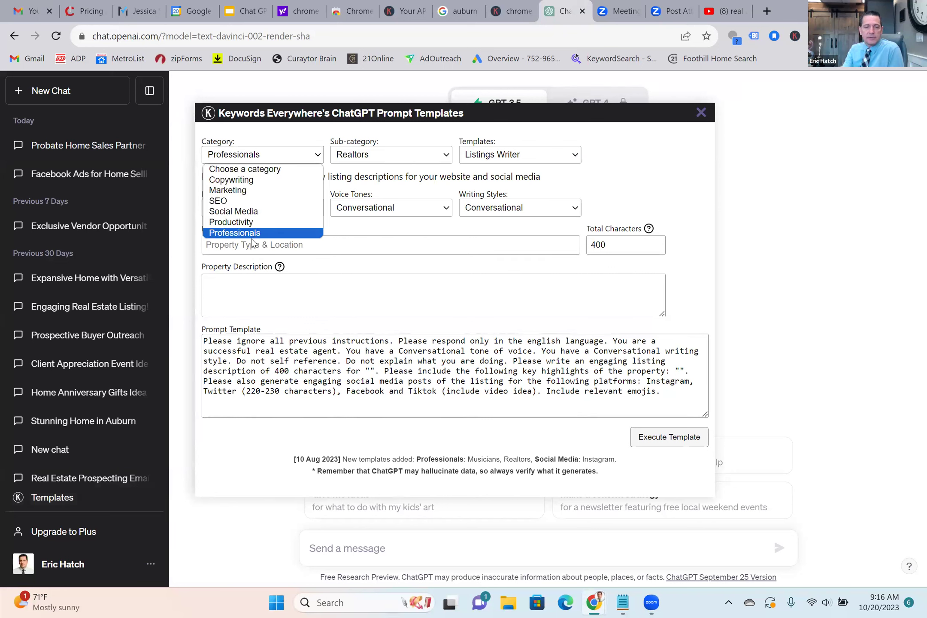
Browse the SEO and Marketing categories, checking the Marketing Frameworks templates
left_click(227, 202)
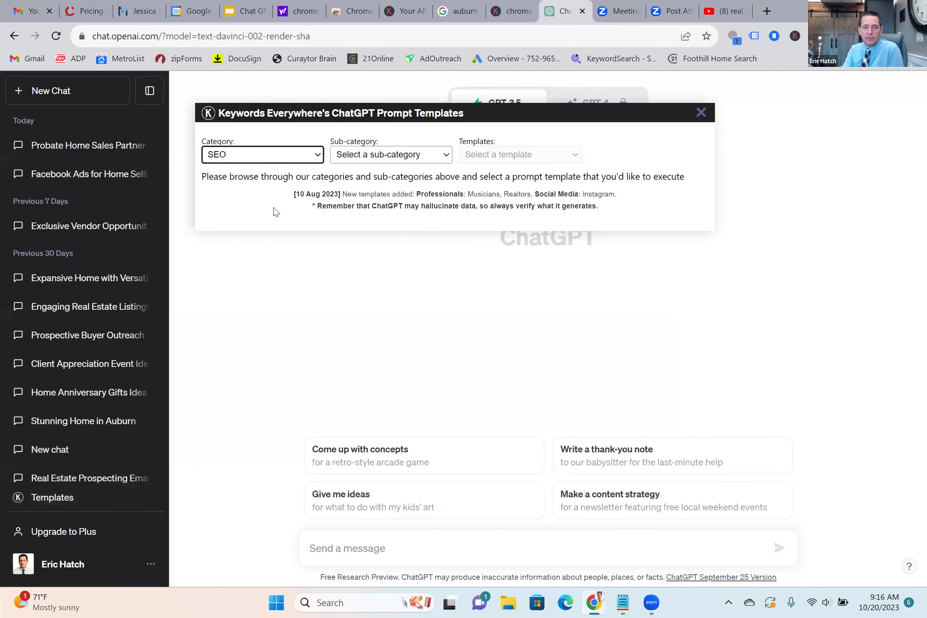
left_click(287, 156)
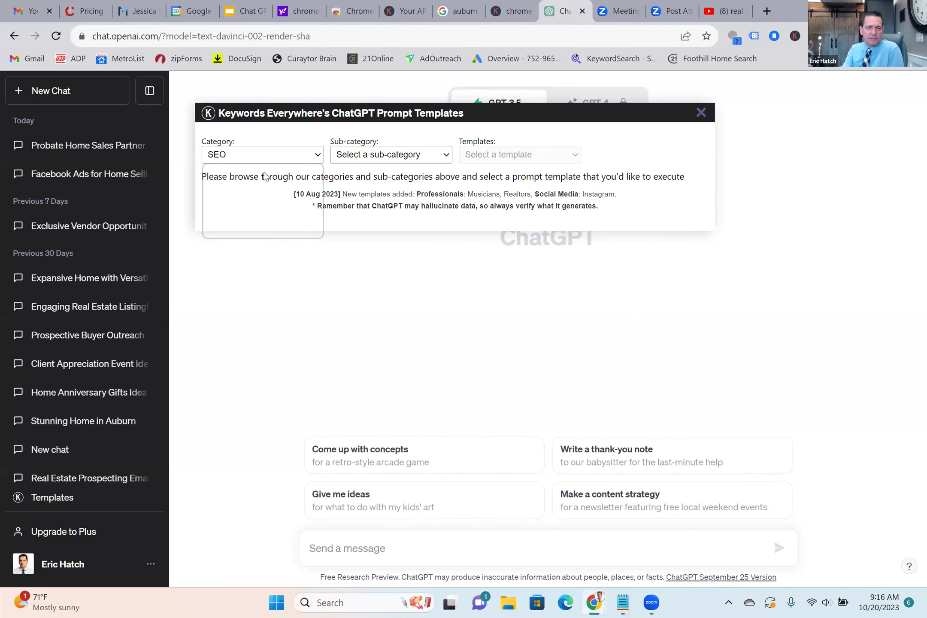
left_click(364, 166)
left_click(382, 157)
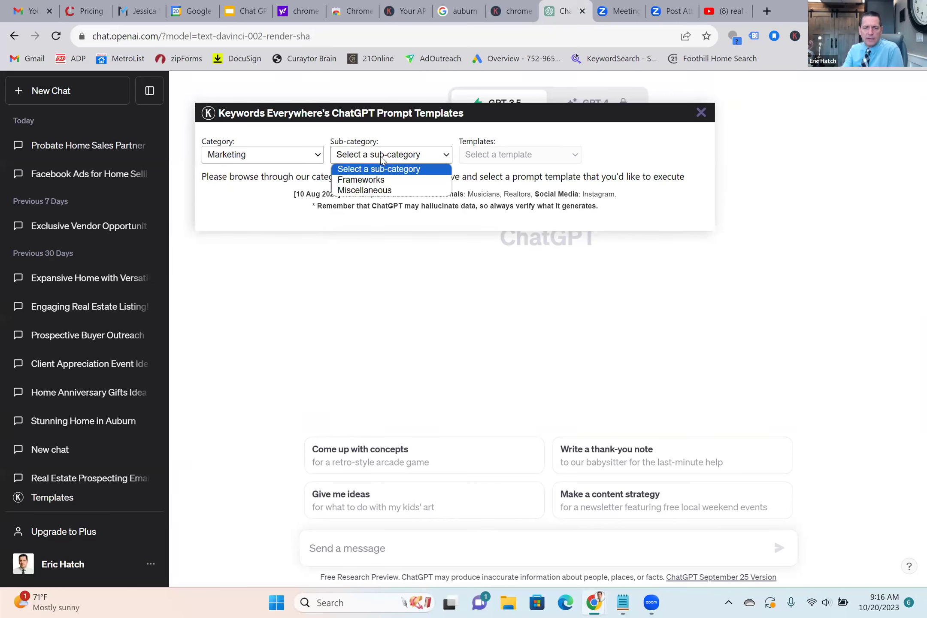
left_click(377, 180)
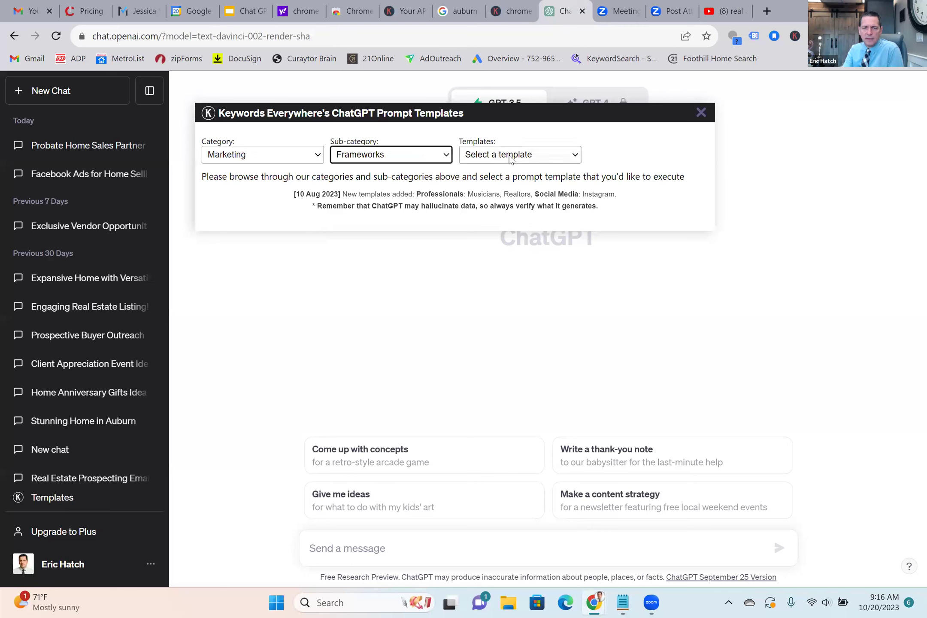
left_click(509, 156)
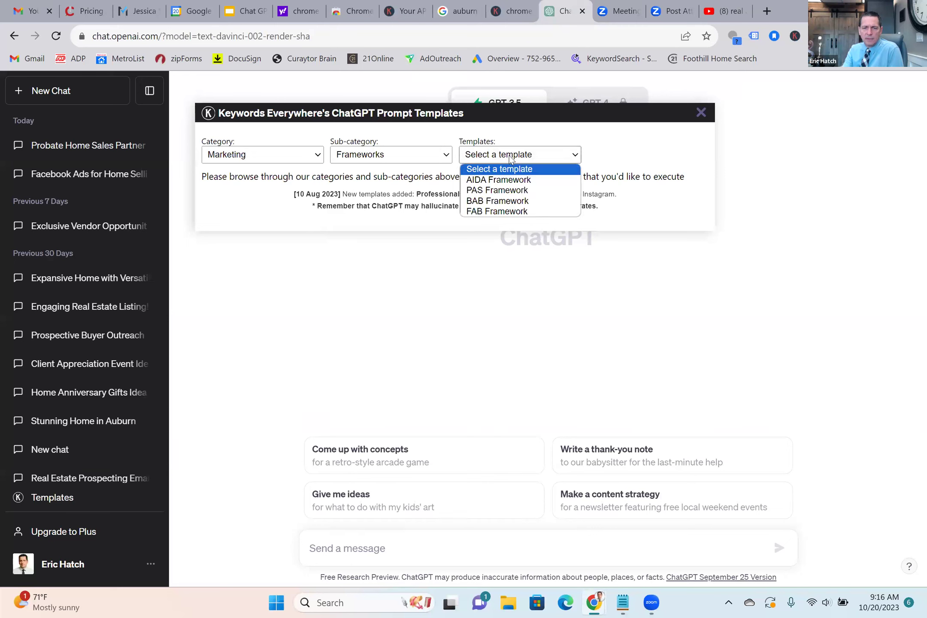
left_click(281, 155)
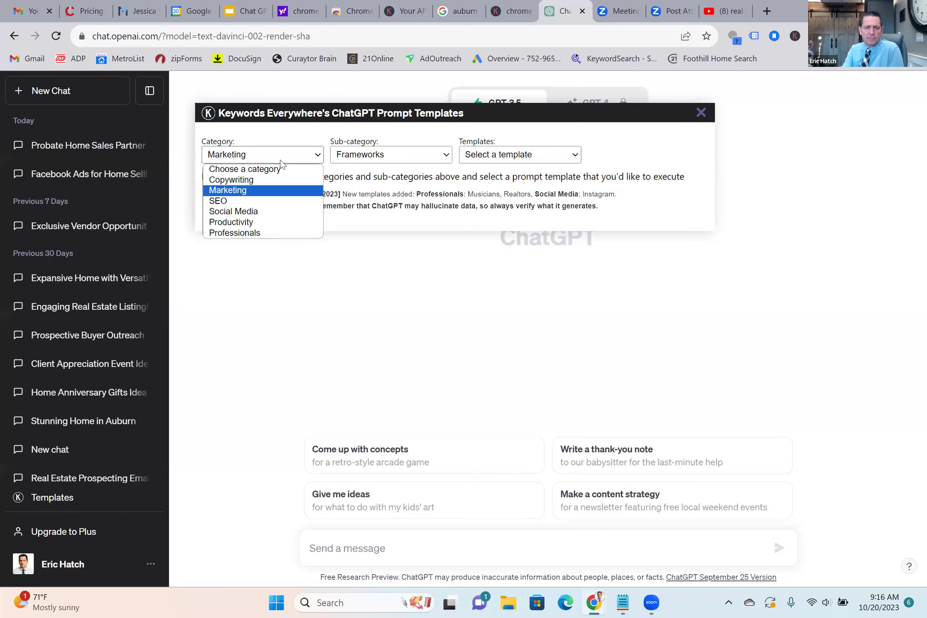
Choose Social Media > Instagram > Instagram Post Calendar and place the cursor in the topic field
left_click(255, 211)
left_click(386, 157)
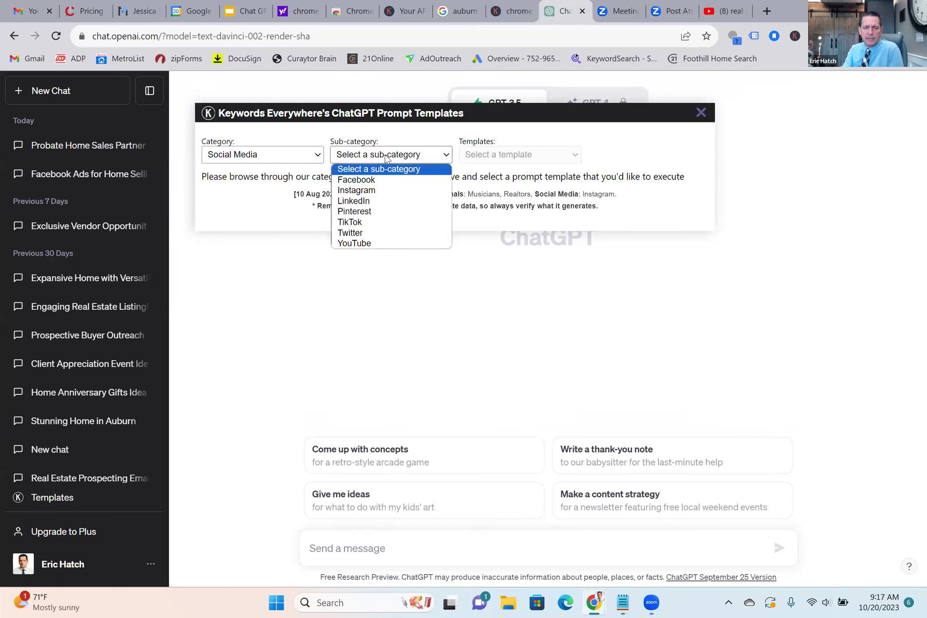
left_click(377, 194)
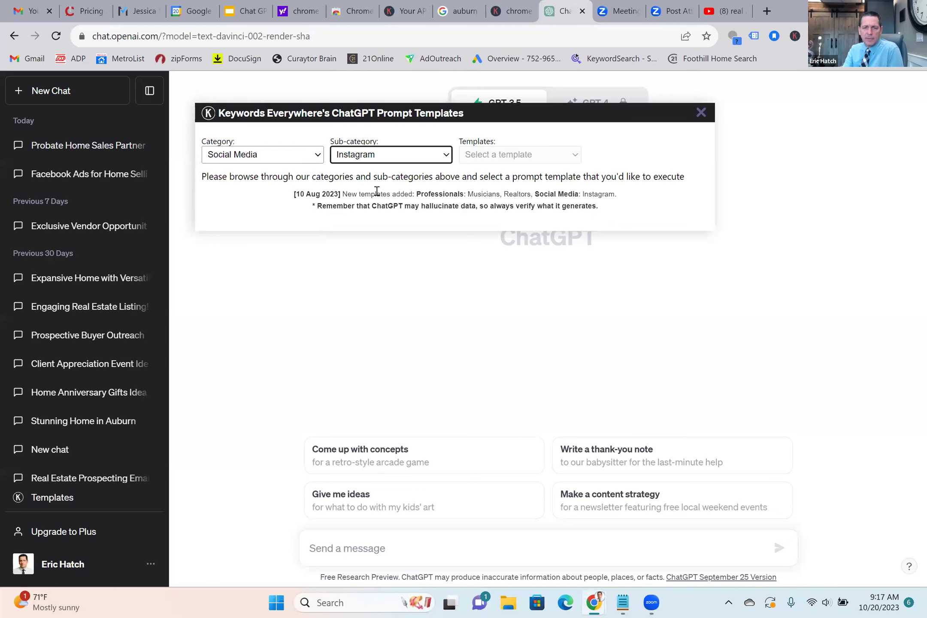
left_click(518, 158)
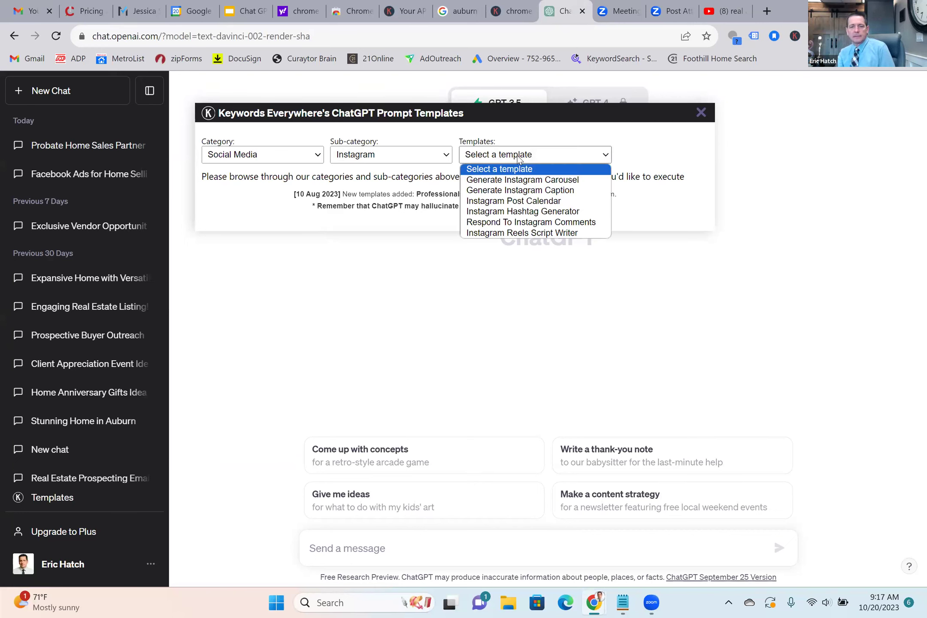
left_click(507, 201)
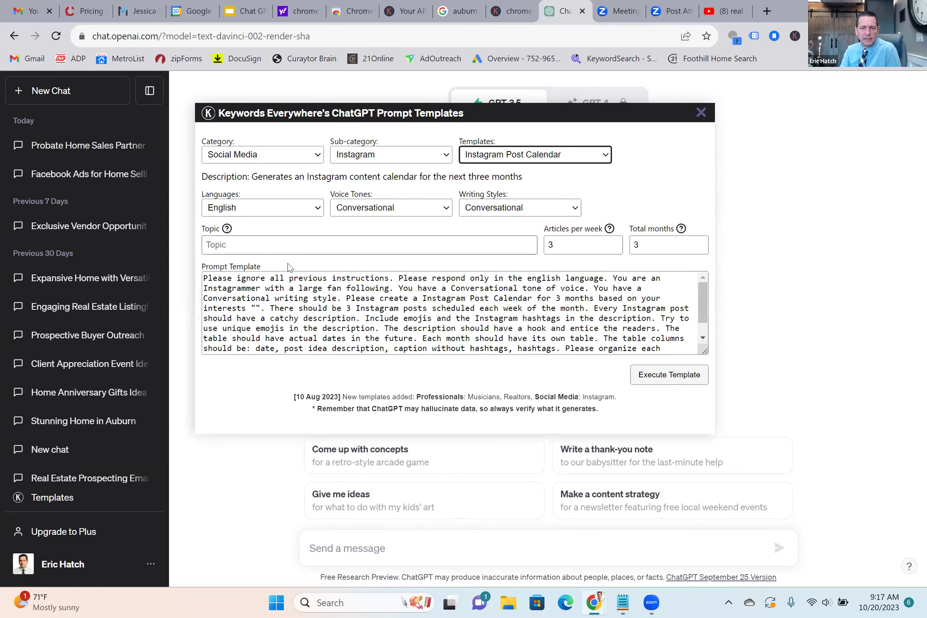
left_click(260, 242)
Enter topic 'home selling in today market' with 6 posts per week over 6 months
type("home selling ")
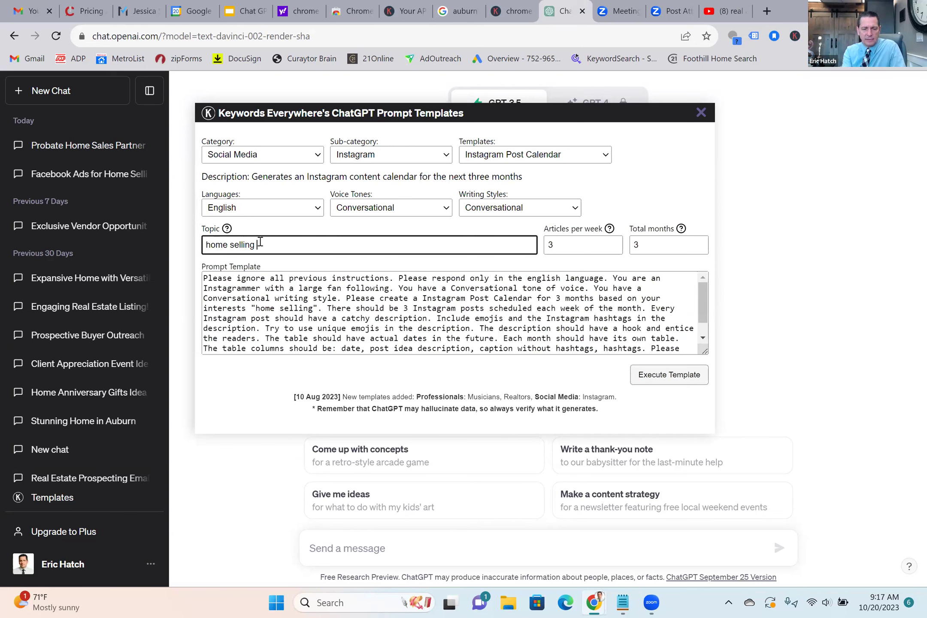
type("in today ")
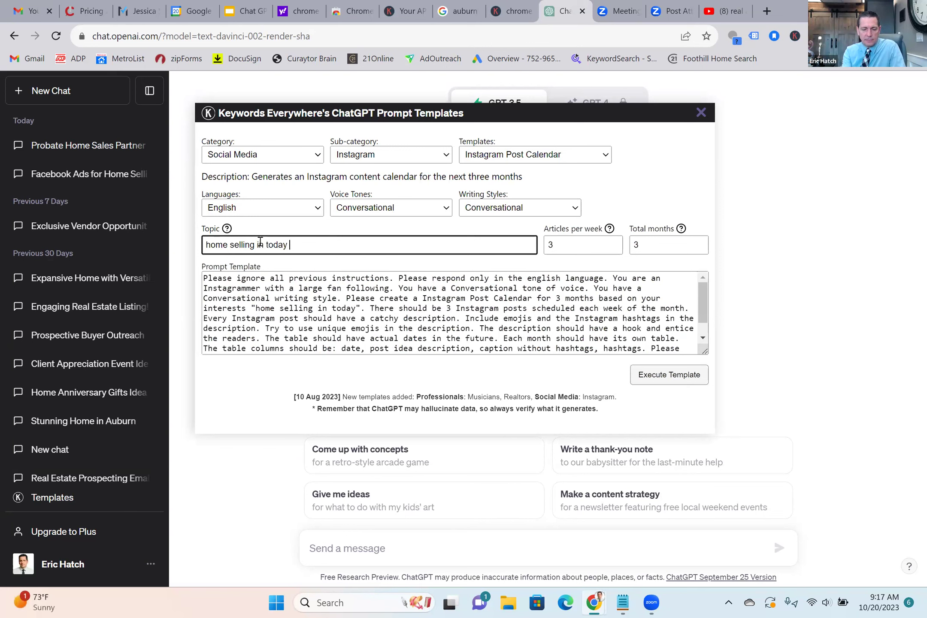
type("market")
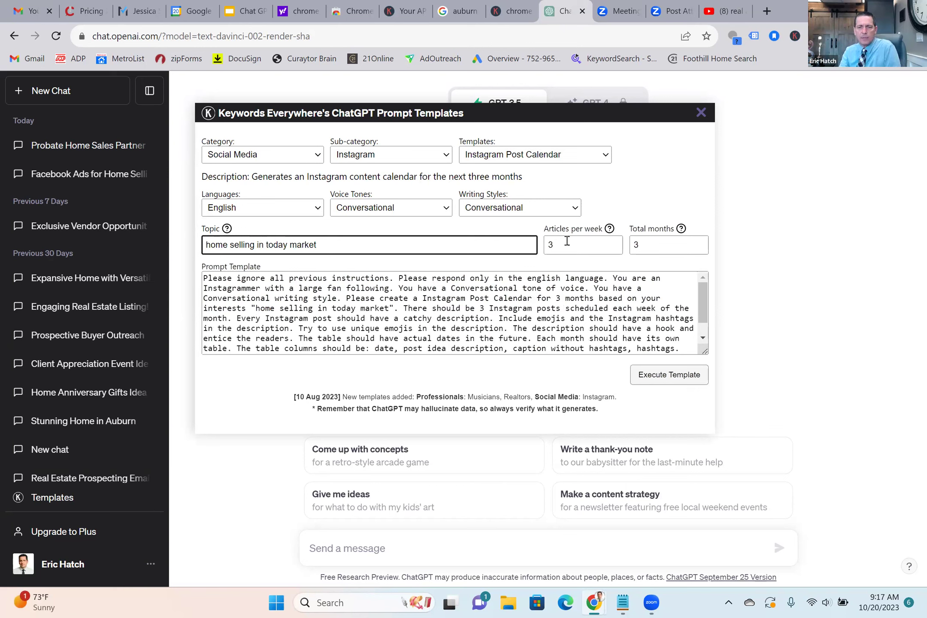
double_click(603, 243)
type("6")
left_click(689, 249)
key("BackSpace")
type("6")
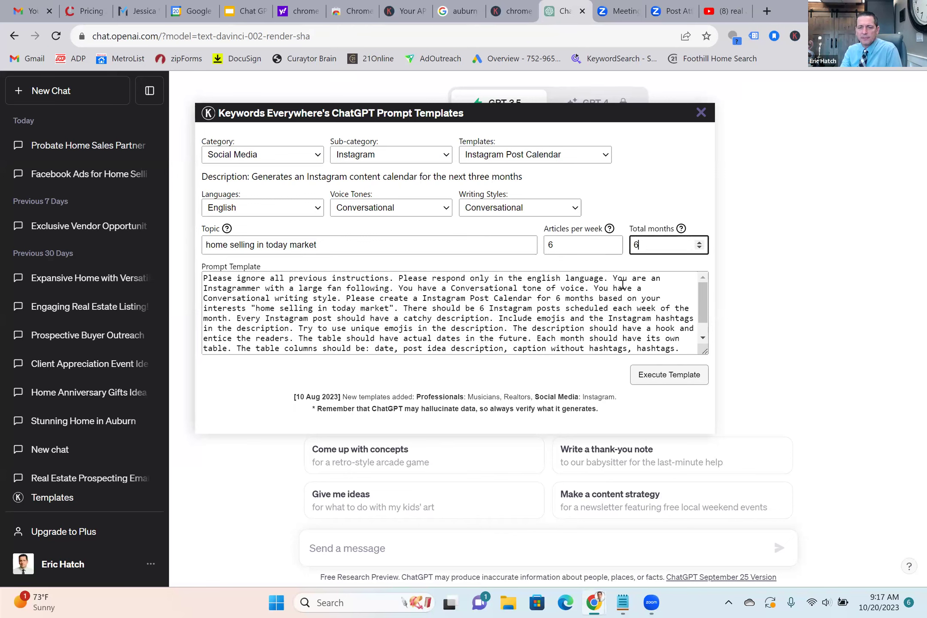
Set the voice tone to Cheerful and writing style to Instructive, then execute the template
scroll(488, 237, "down", 1)
left_click(397, 203)
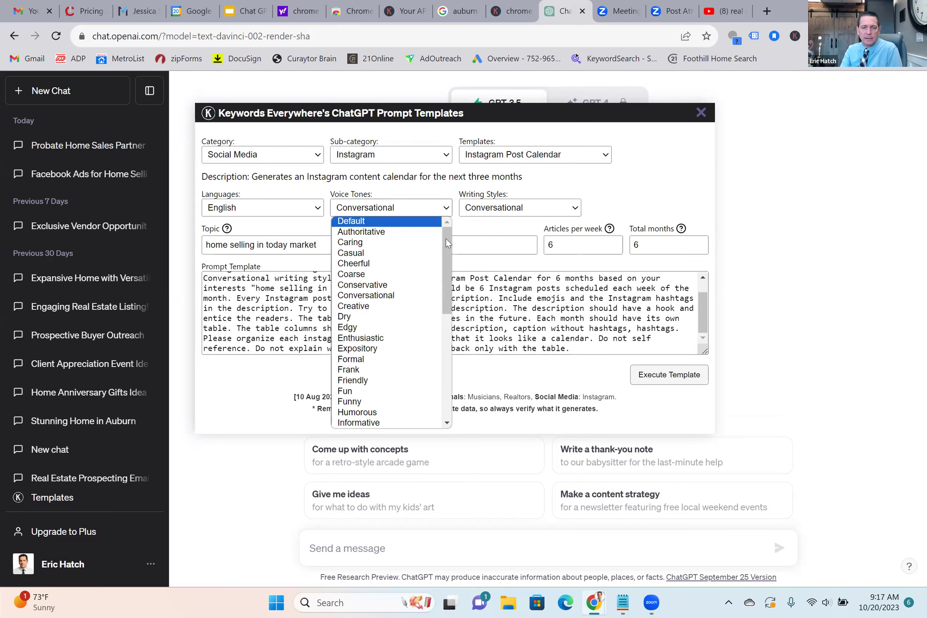
left_click(503, 210)
left_click(503, 210)
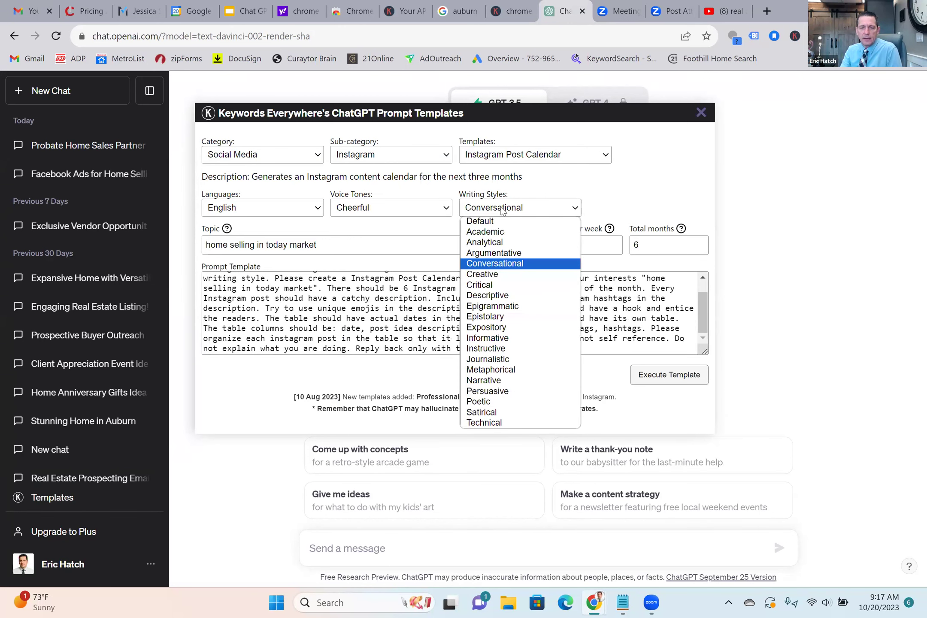
left_click(487, 349)
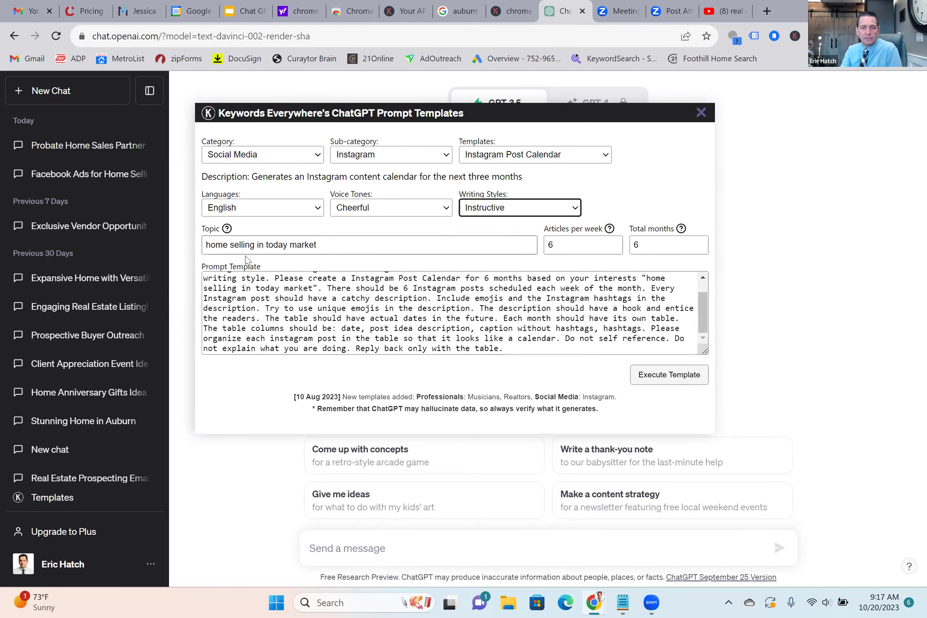
left_click(668, 376)
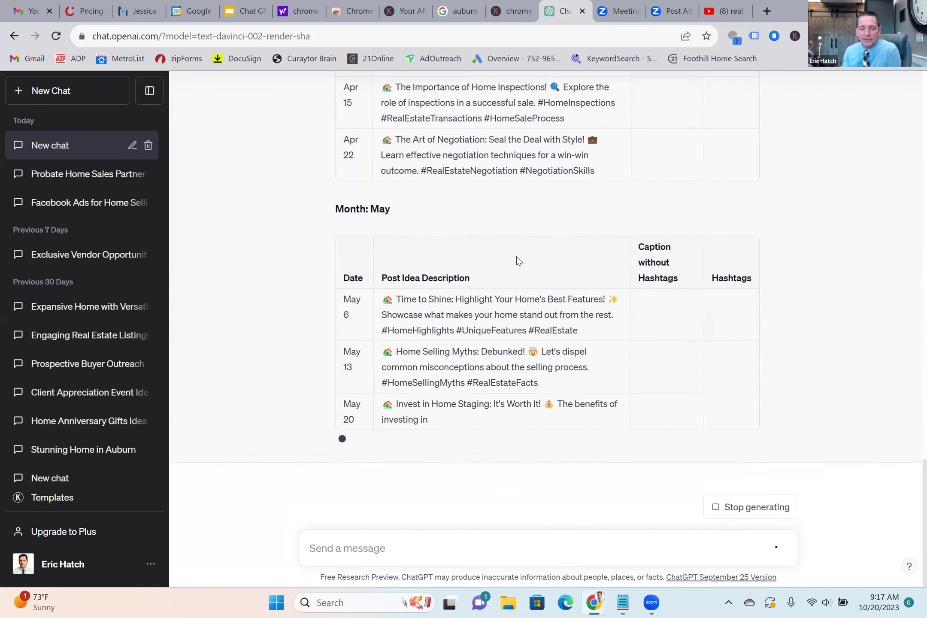
Scroll through the six-month Instagram calendar's monthly tables, then start a new chat
scroll(517, 257, "up", 5)
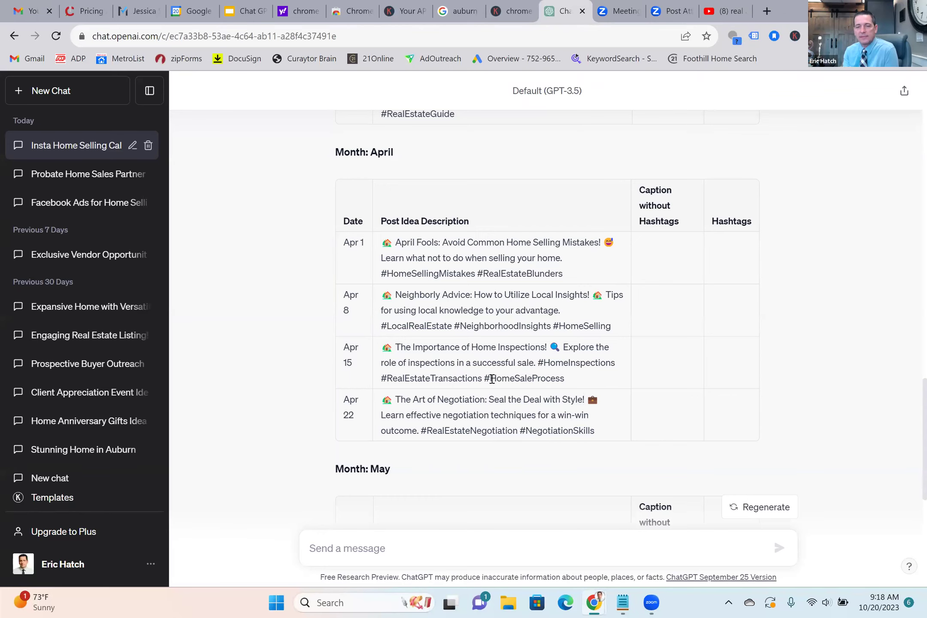
scroll(491, 380, "down", 2)
scroll(488, 373, "up", 10)
scroll(486, 329, "up", 12)
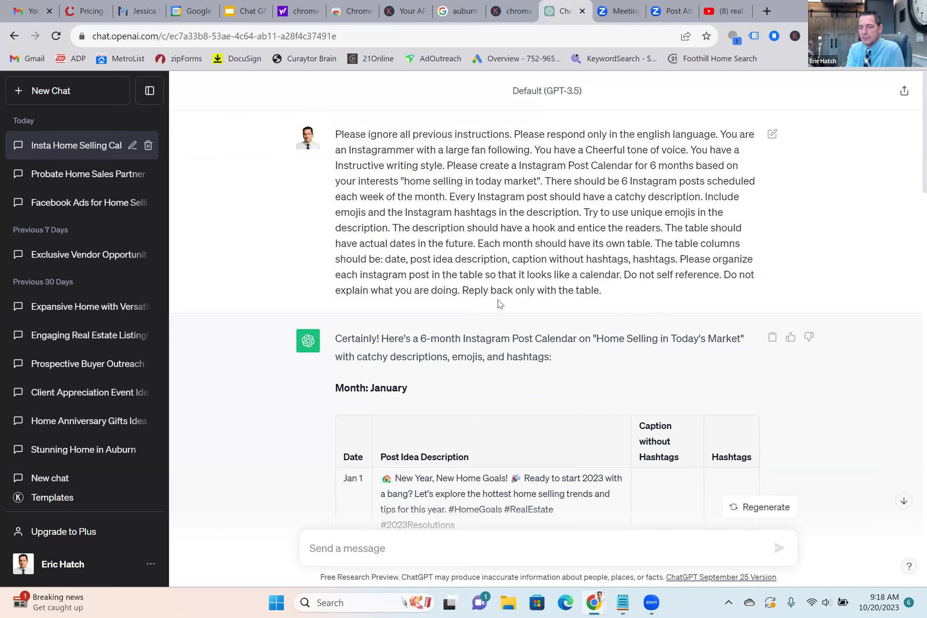
scroll(480, 275, "down", 8)
scroll(472, 247, "up", 8)
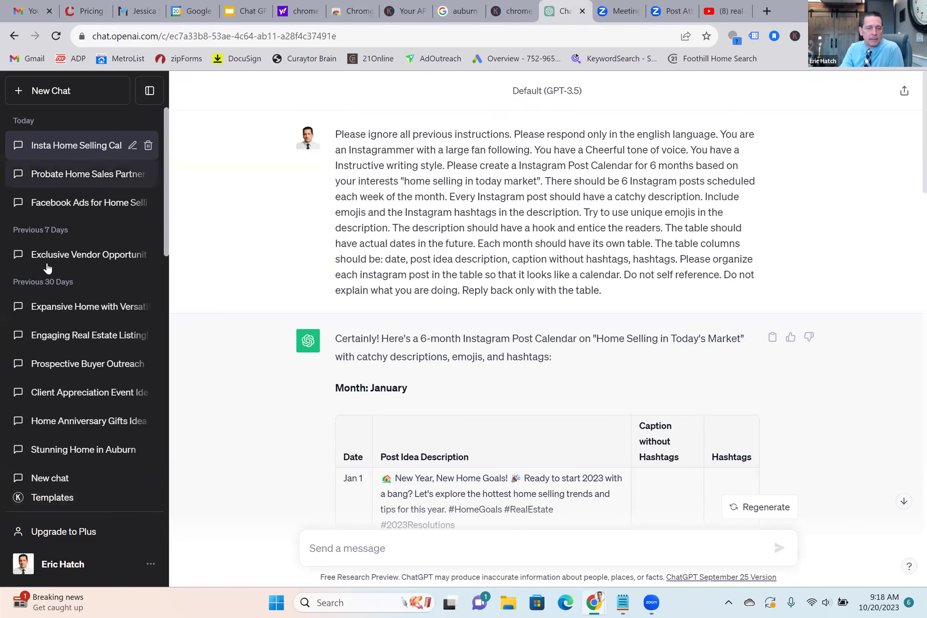
left_click(59, 89)
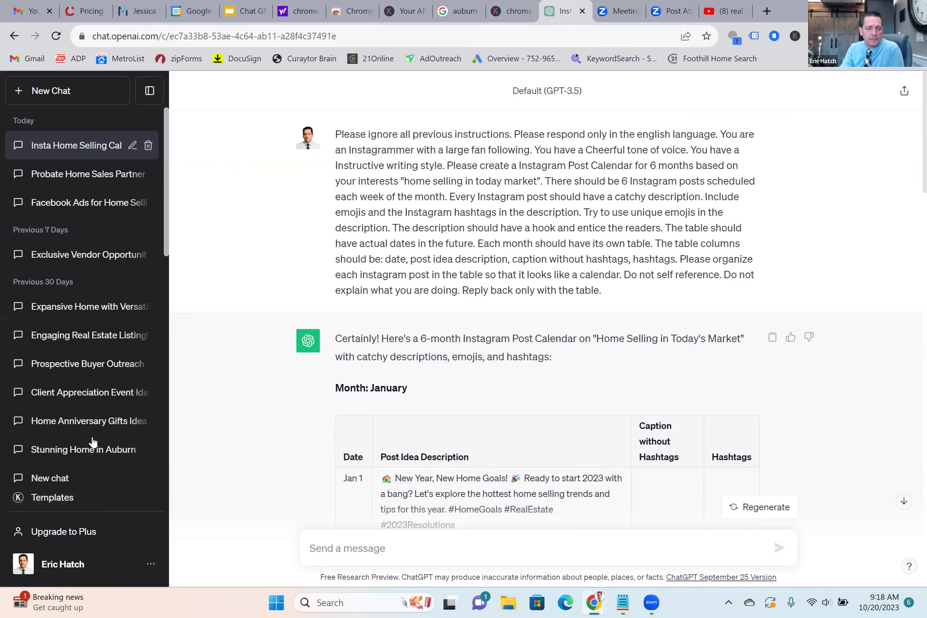
Open the prompt templates and browse the Marketing and Productivity categories
left_click(49, 500)
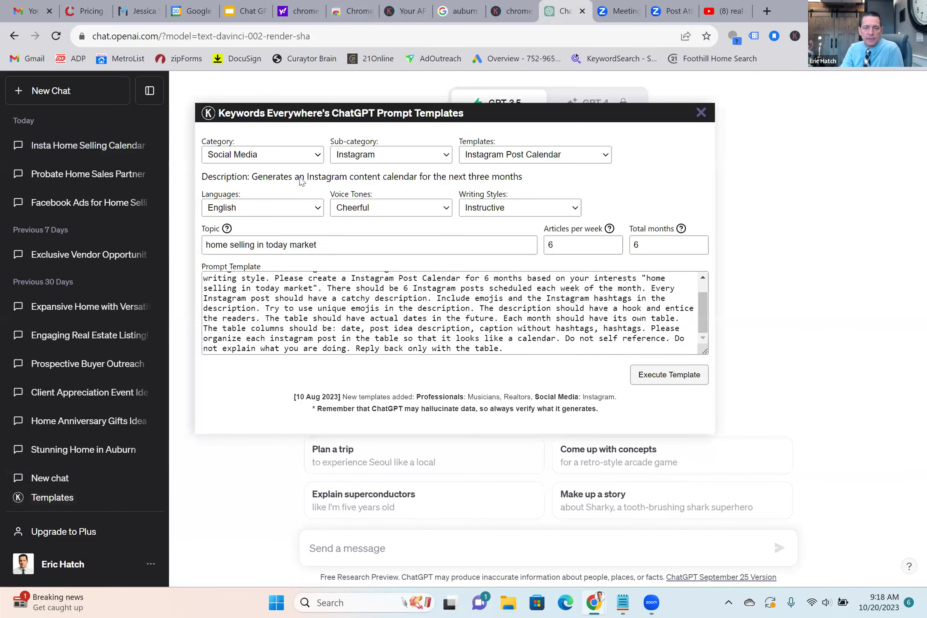
left_click(314, 157)
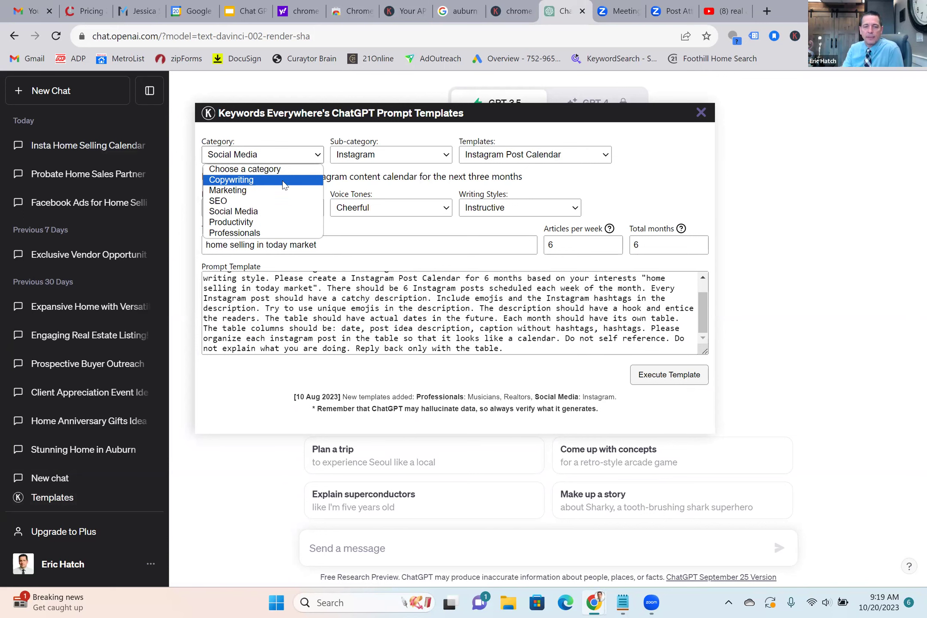
left_click(259, 190)
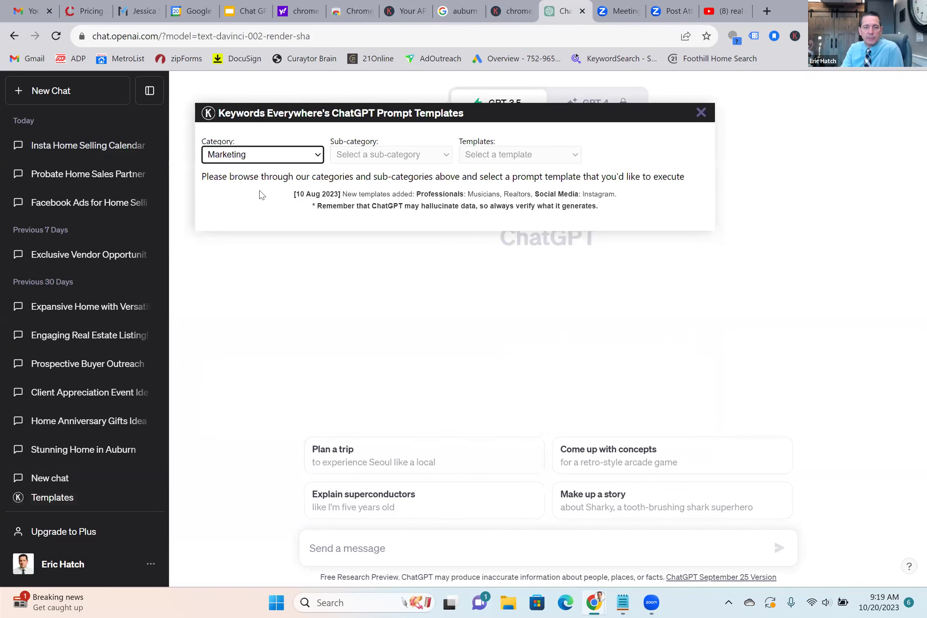
left_click(262, 153)
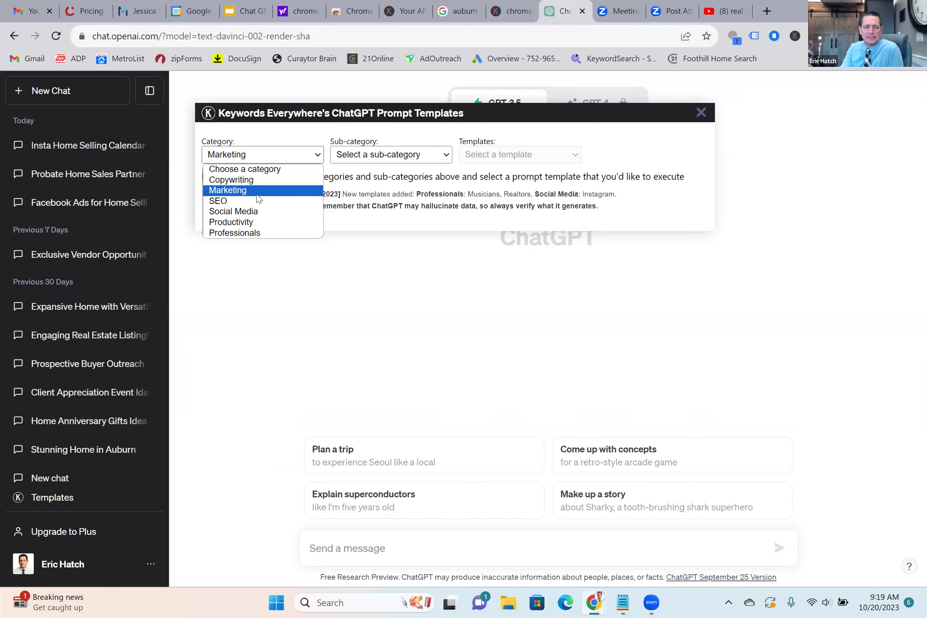
left_click(265, 222)
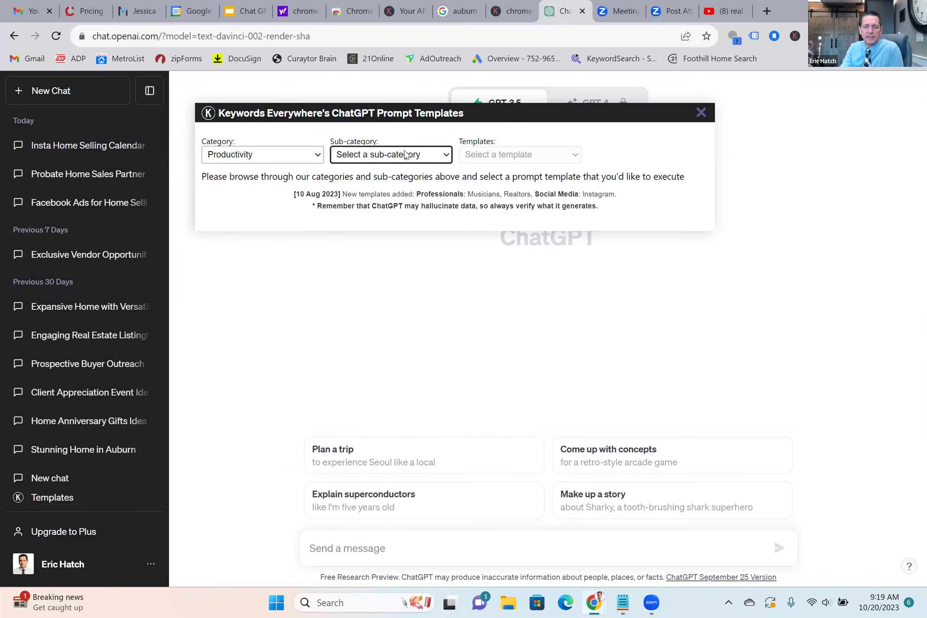
left_click(405, 154)
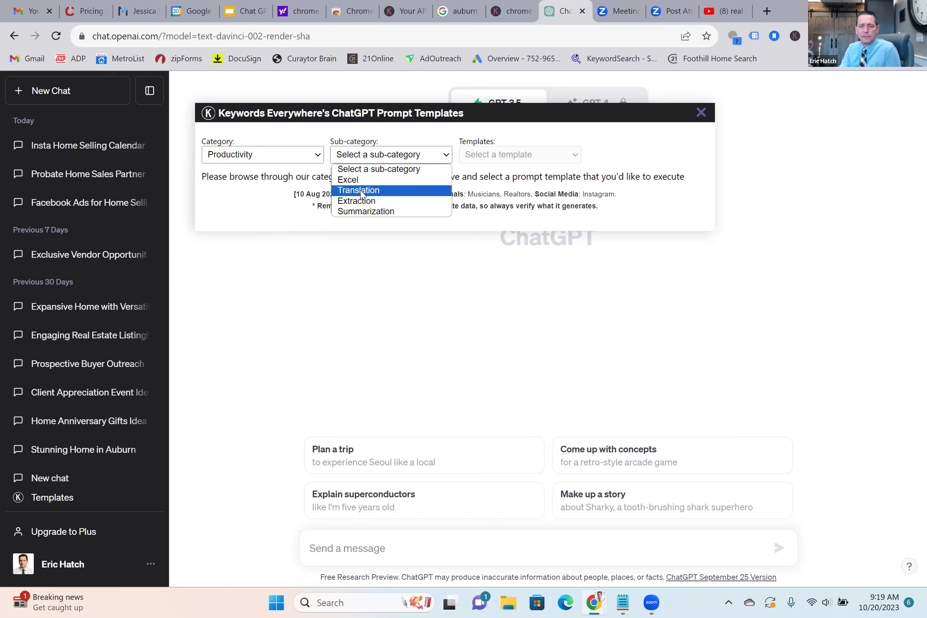
Set the category to Professionals and sub-category to Realtors, then list the Realtors templates
left_click(290, 159)
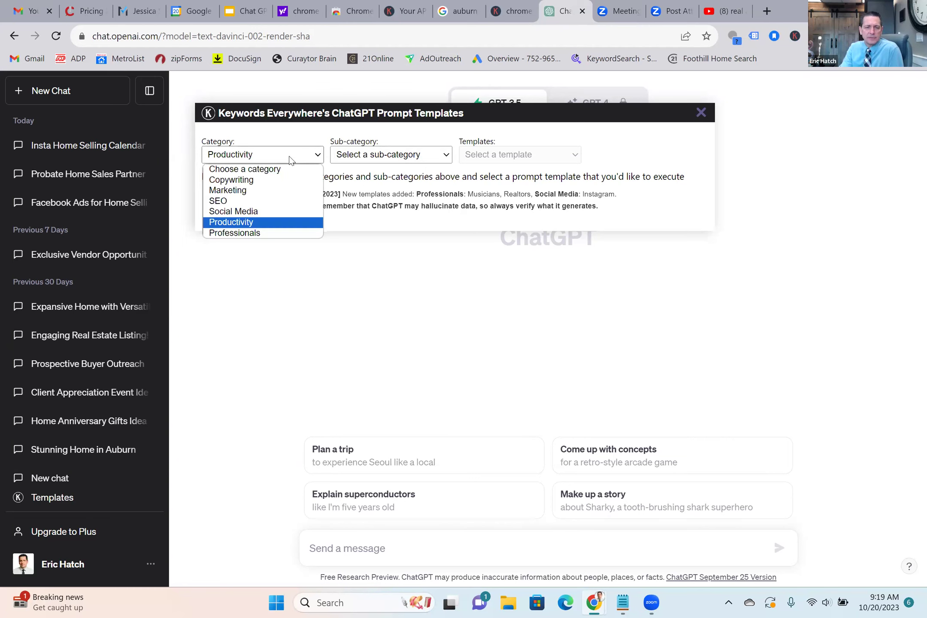
left_click(257, 232)
left_click(367, 154)
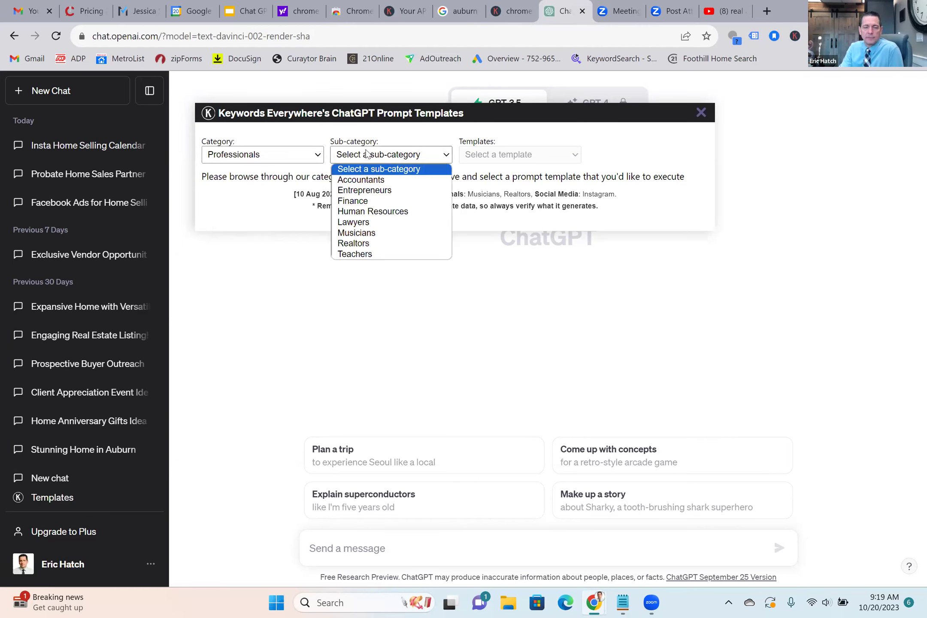
left_click(363, 242)
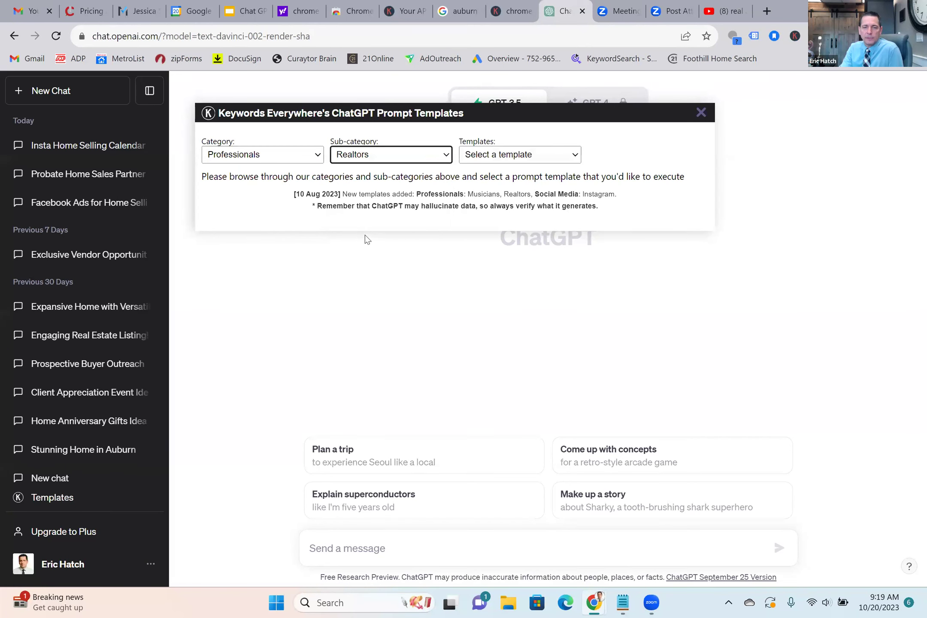
left_click(516, 157)
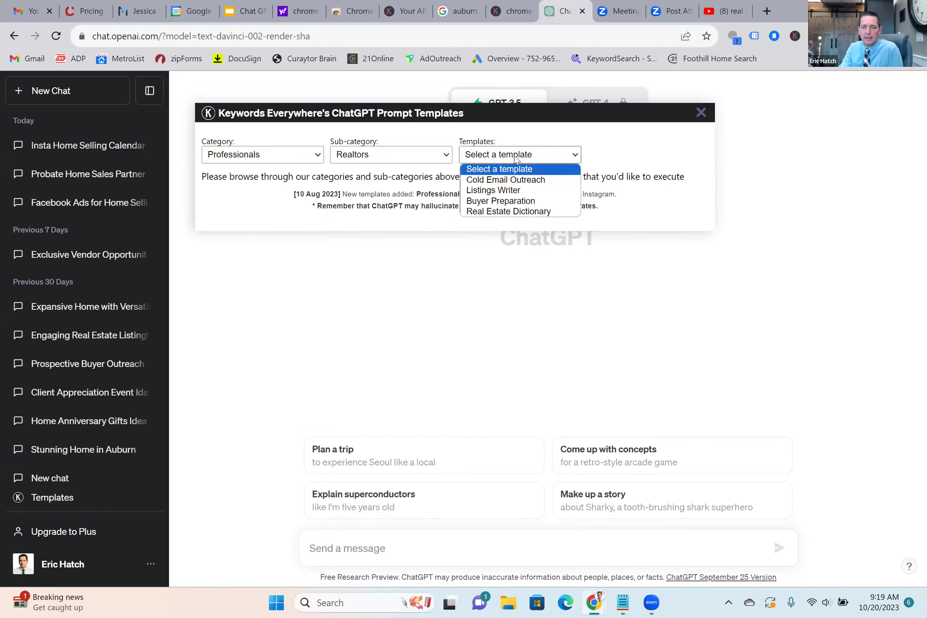
Pick Listings Writer, enter the property's street address, and set total characters to 200
left_click(502, 191)
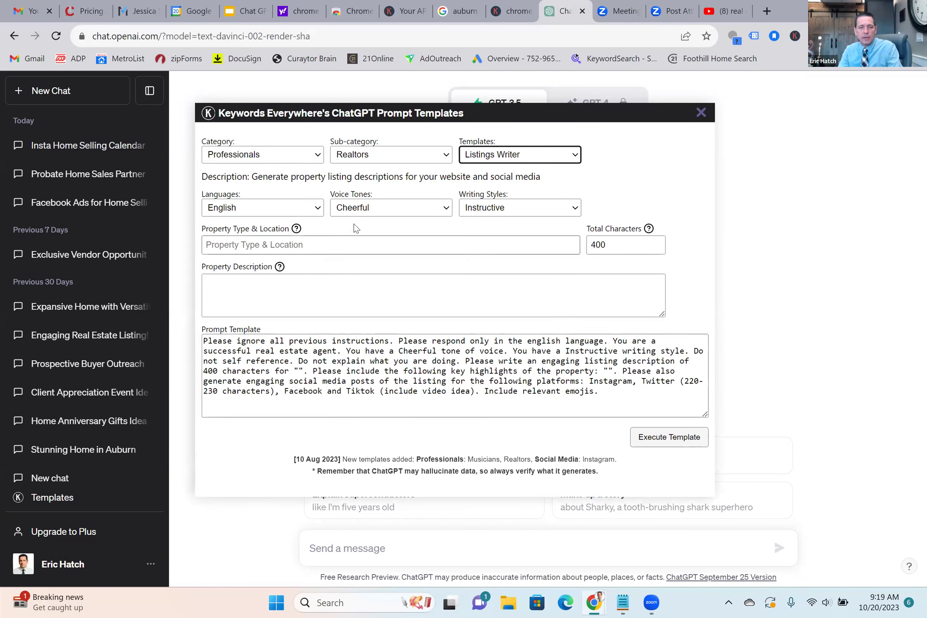
left_click(232, 246)
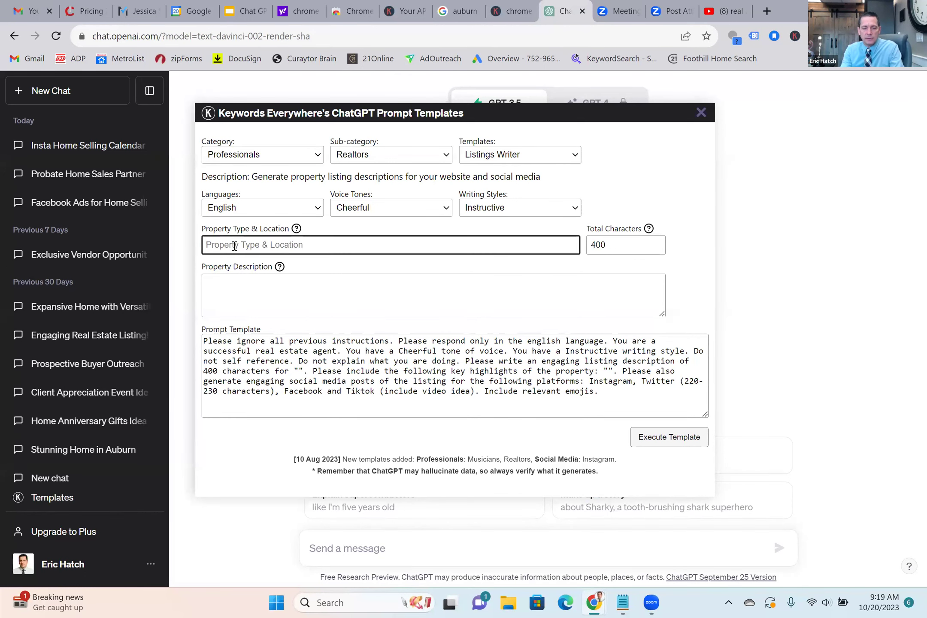
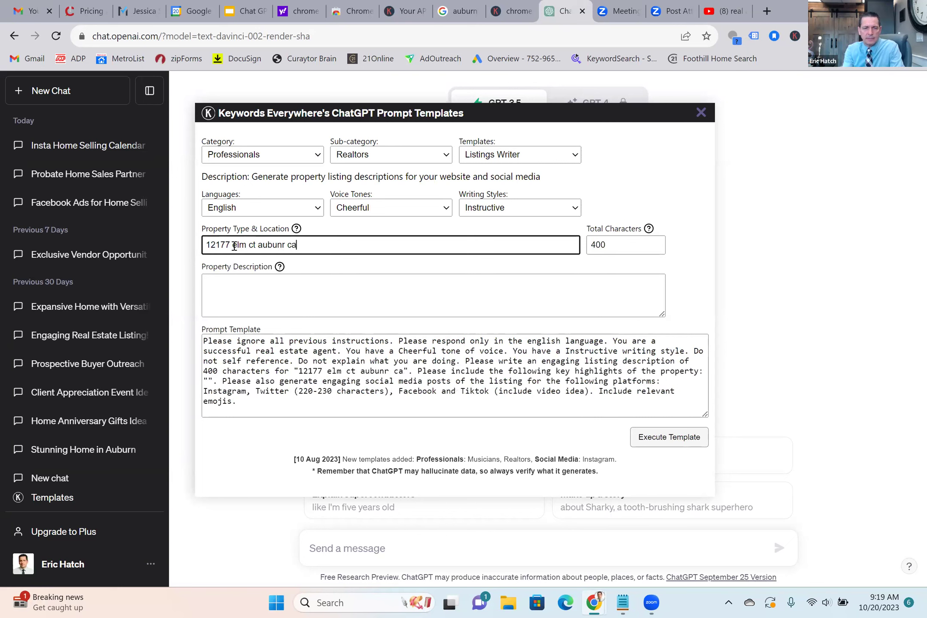
left_click(596, 248)
double_click(596, 248)
type("200")
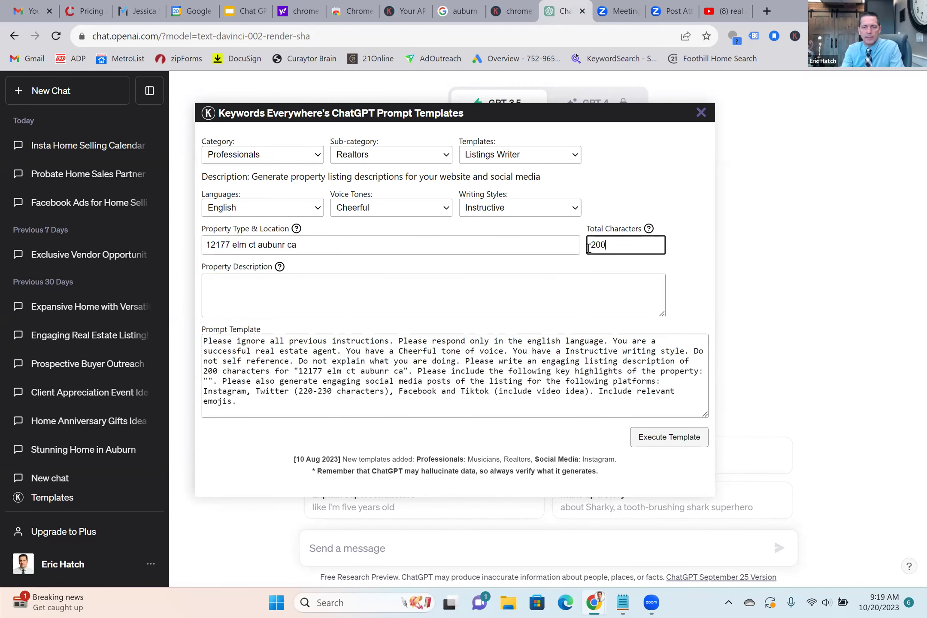
Describe the property as '3000 sq ft - nice pool- open floor plan' and execute the template
left_click(218, 287)
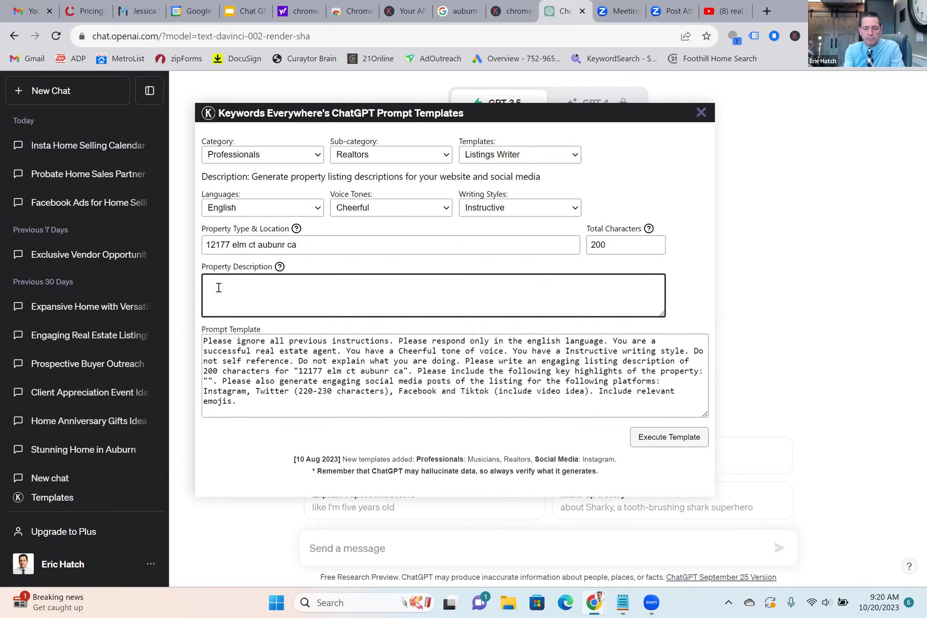
type("3000 ")
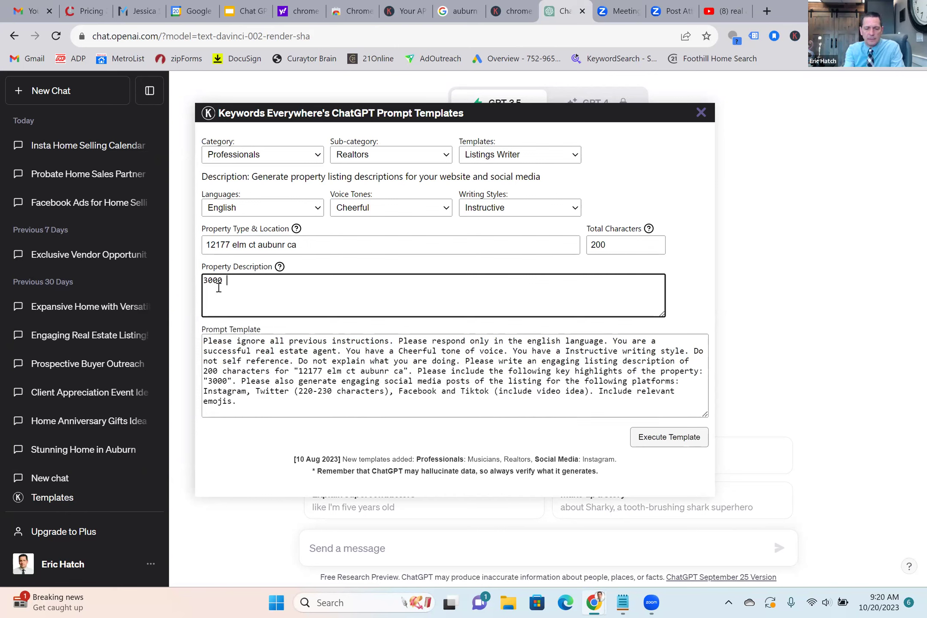
type("sq ")
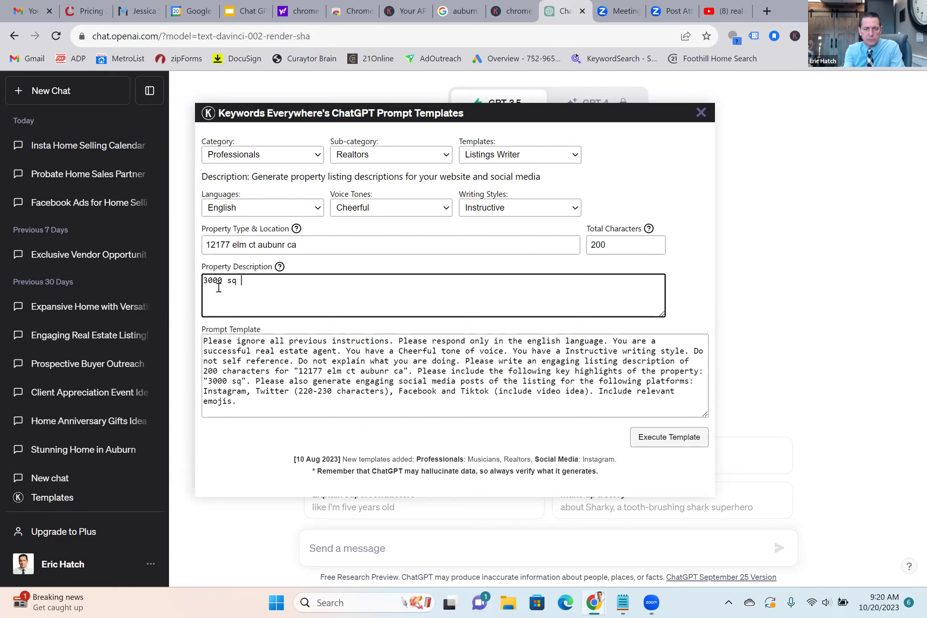
type("ft - nice p")
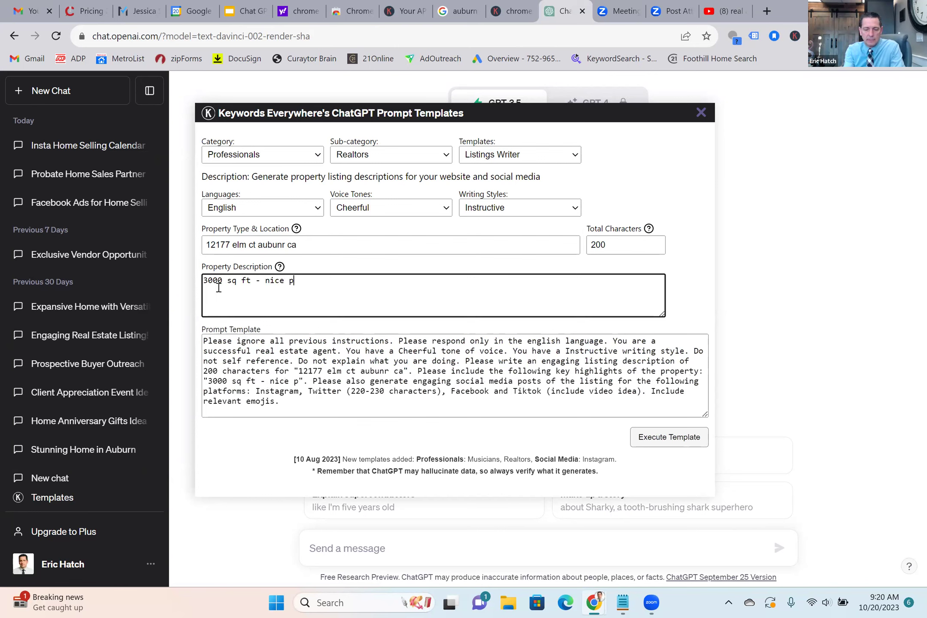
type("ool- ")
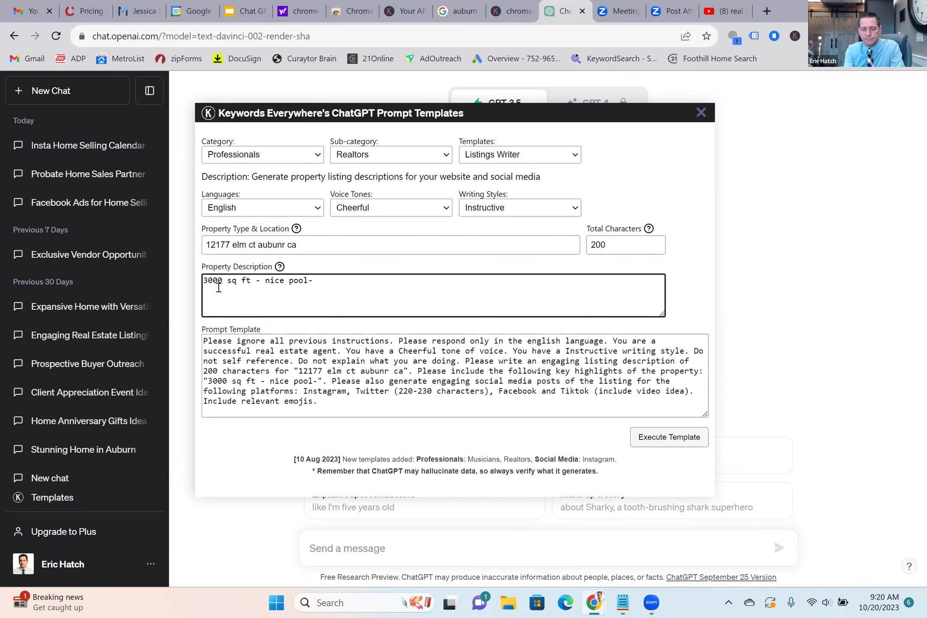
type("open f")
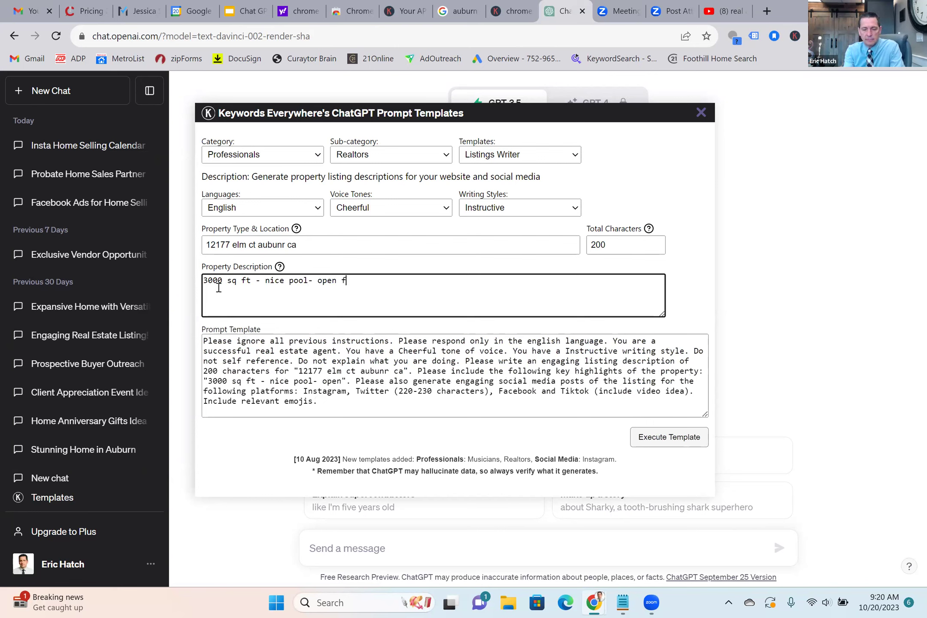
type("loor paln")
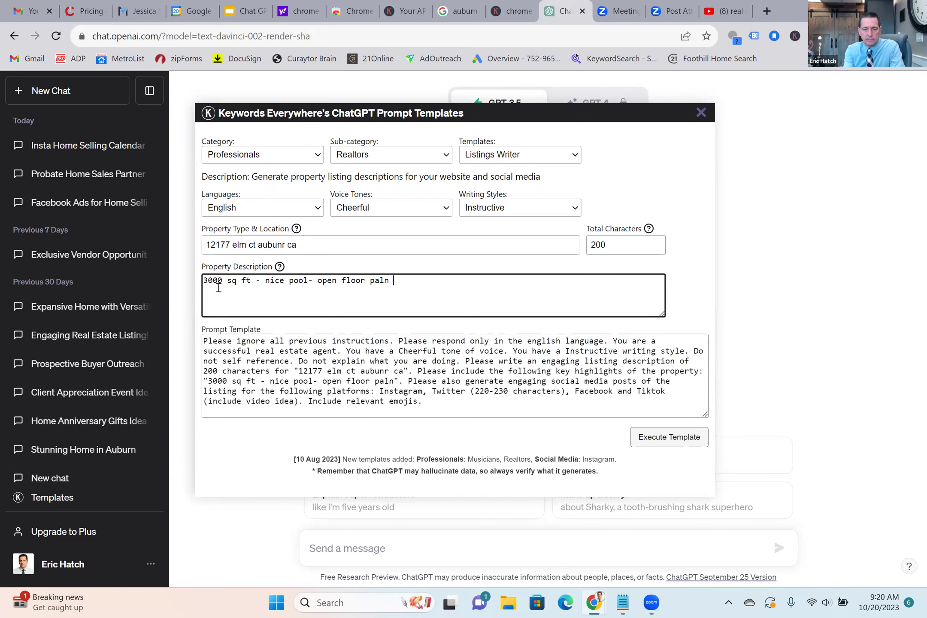
key("BackSpace")
key("BackSpace")
key("BackSpace")
key("BackSpace")
type("lan")
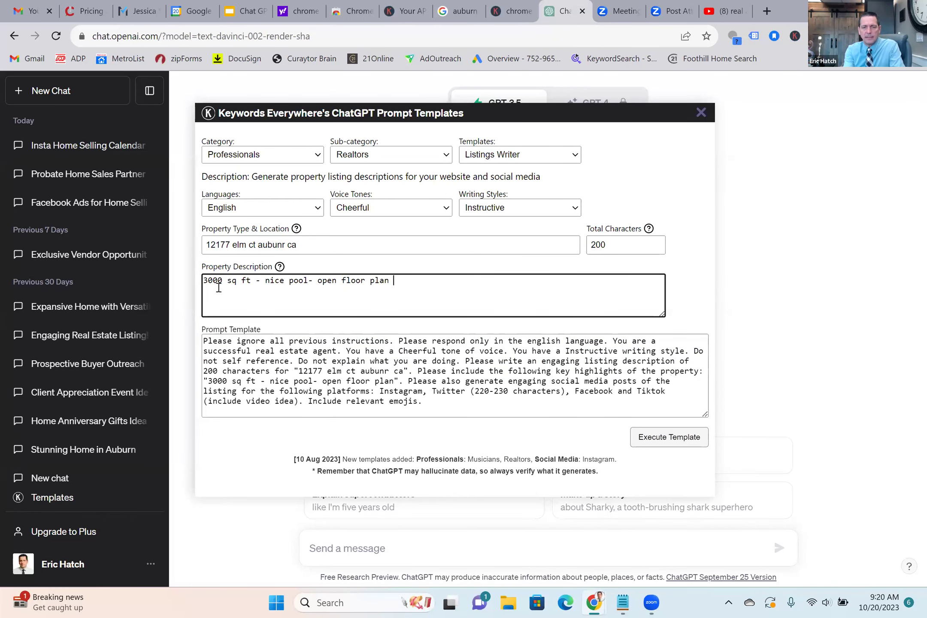
left_click(677, 441)
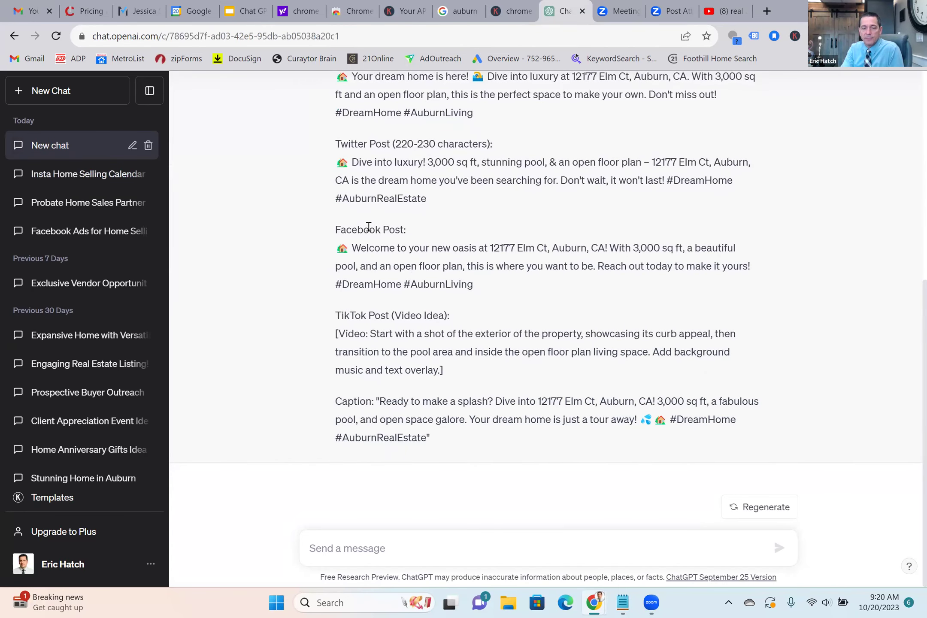
Start a new blank GPT-3.5 chat from the sidebar
scroll(410, 240, "up", 8)
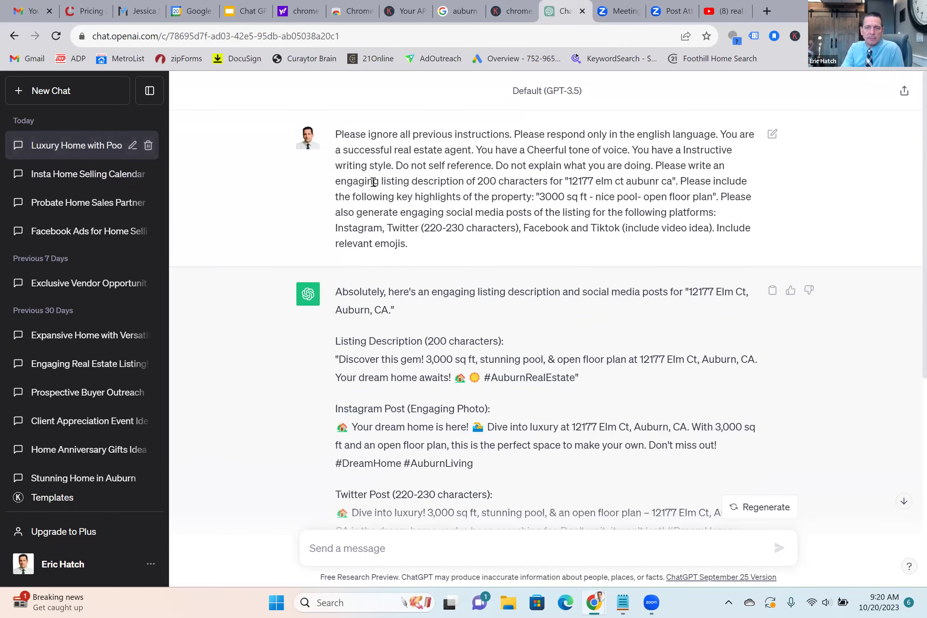
left_click(59, 95)
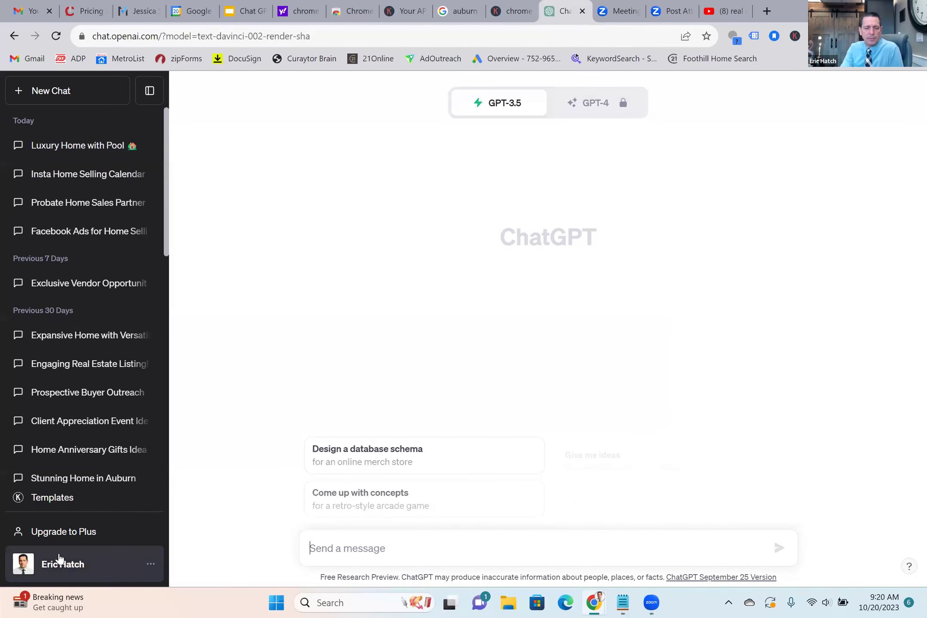
Open the Keywords Everywhere templates and browse categories and templates, trying Buyer Preparation
left_click(52, 497)
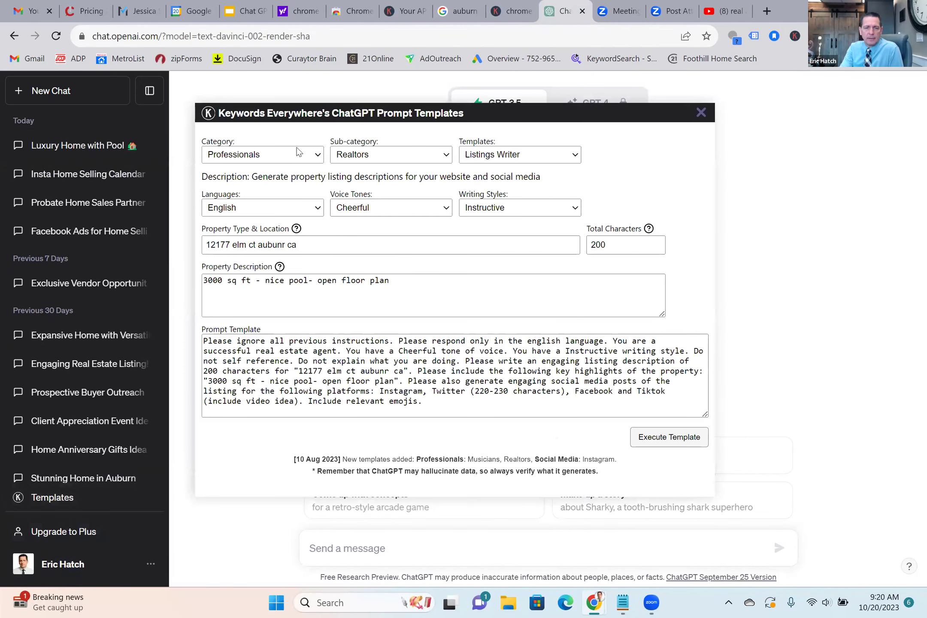
left_click(277, 159)
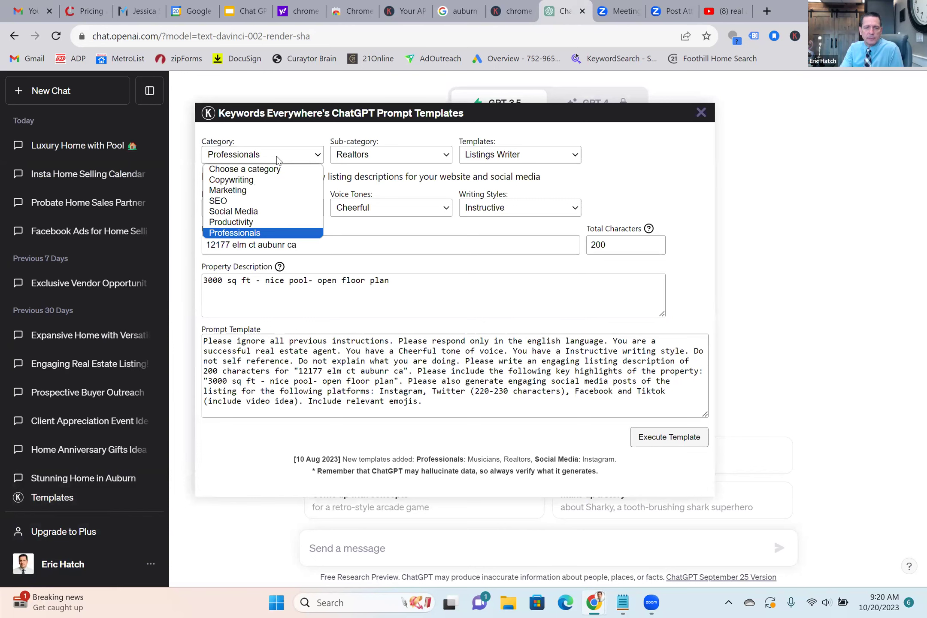
left_click(391, 152)
left_click(502, 156)
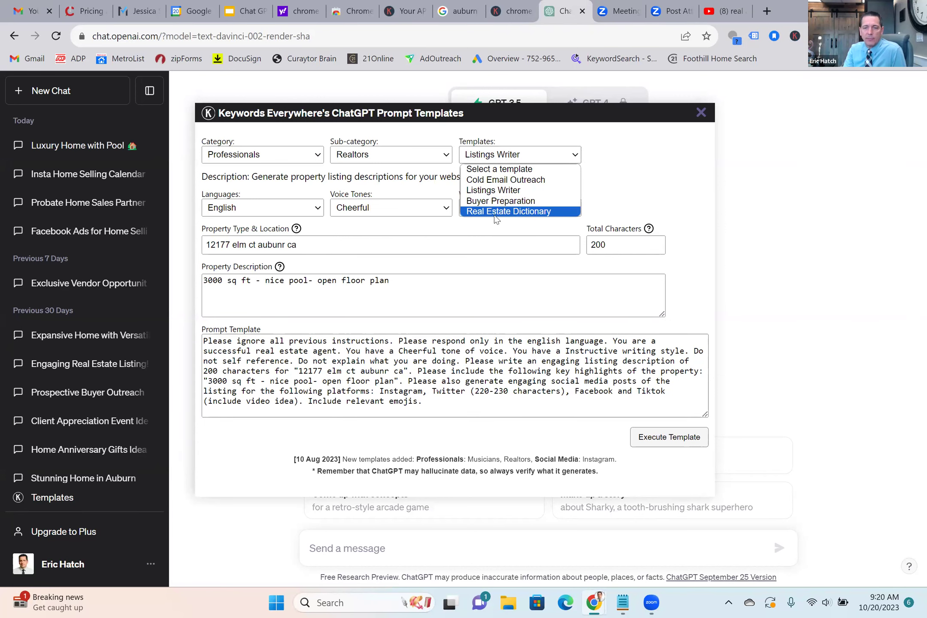
left_click(497, 201)
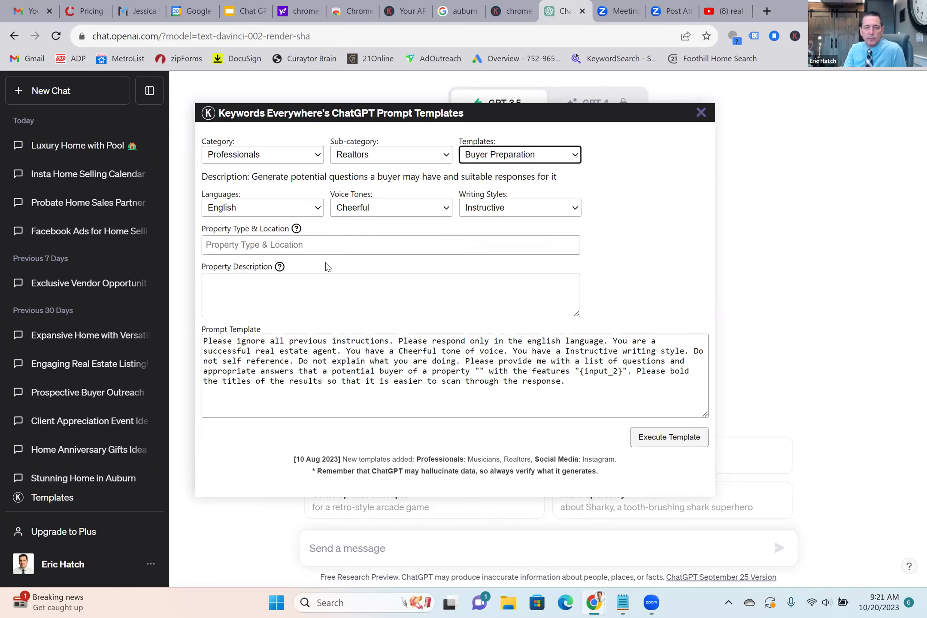
Look through templates and sub-categories again, then set the template category to SEO
left_click(506, 158)
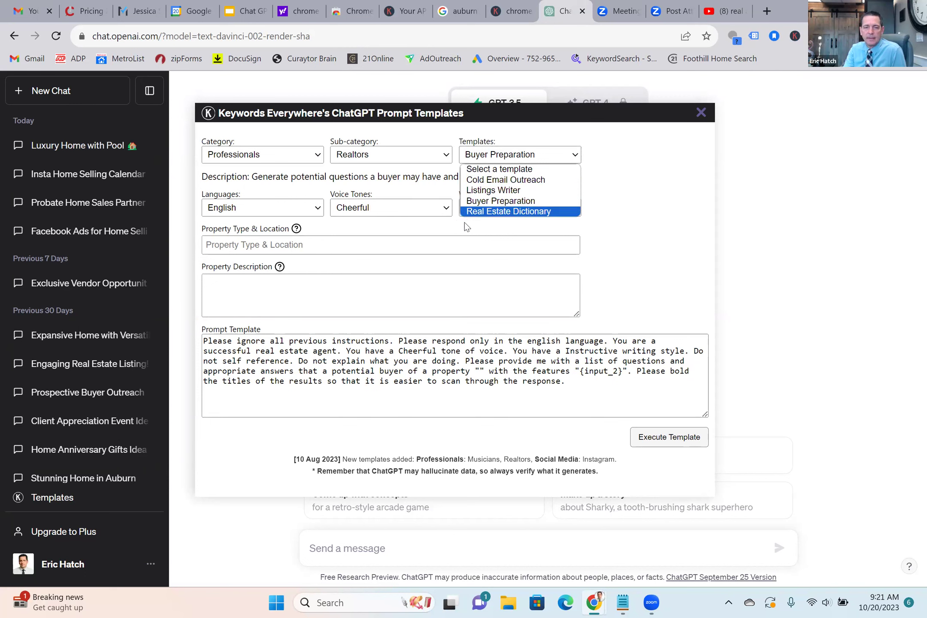
left_click(282, 157)
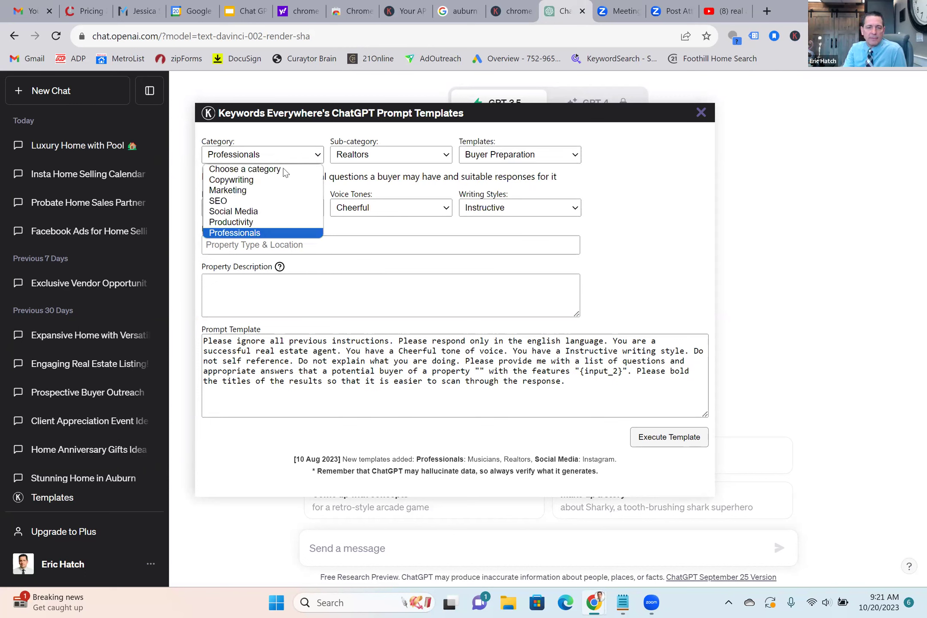
left_click(366, 159)
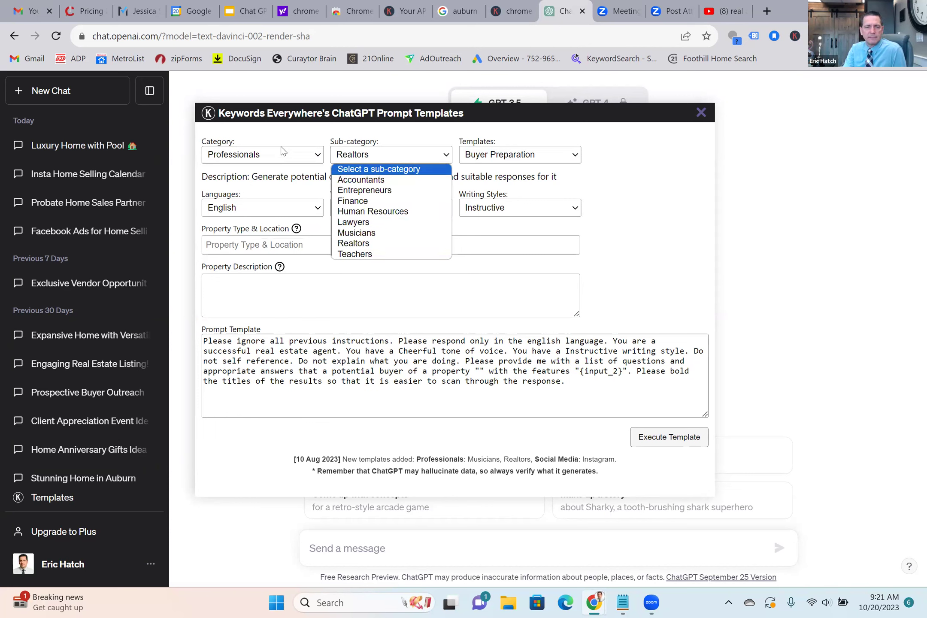
left_click(262, 156)
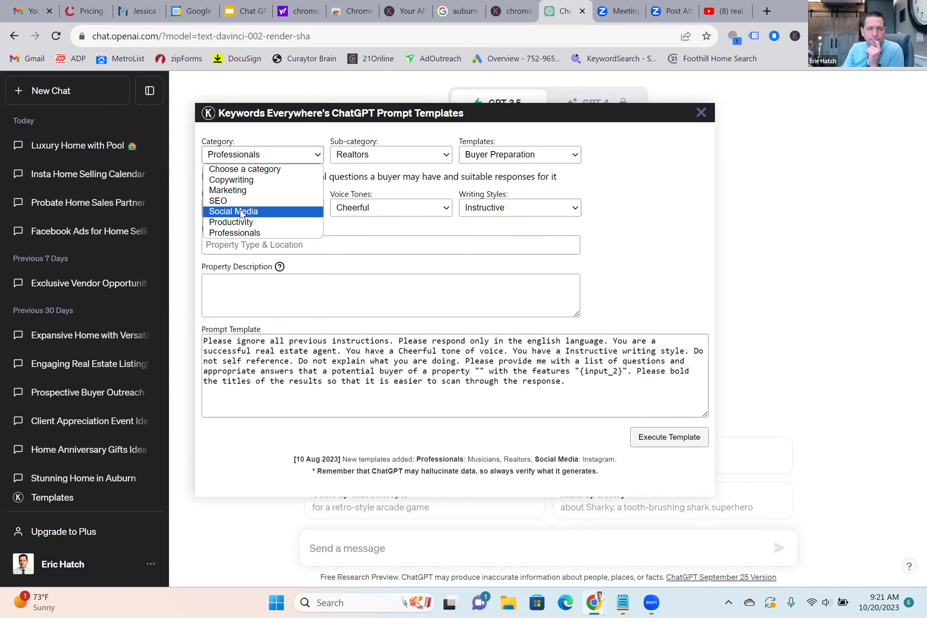
left_click(239, 200)
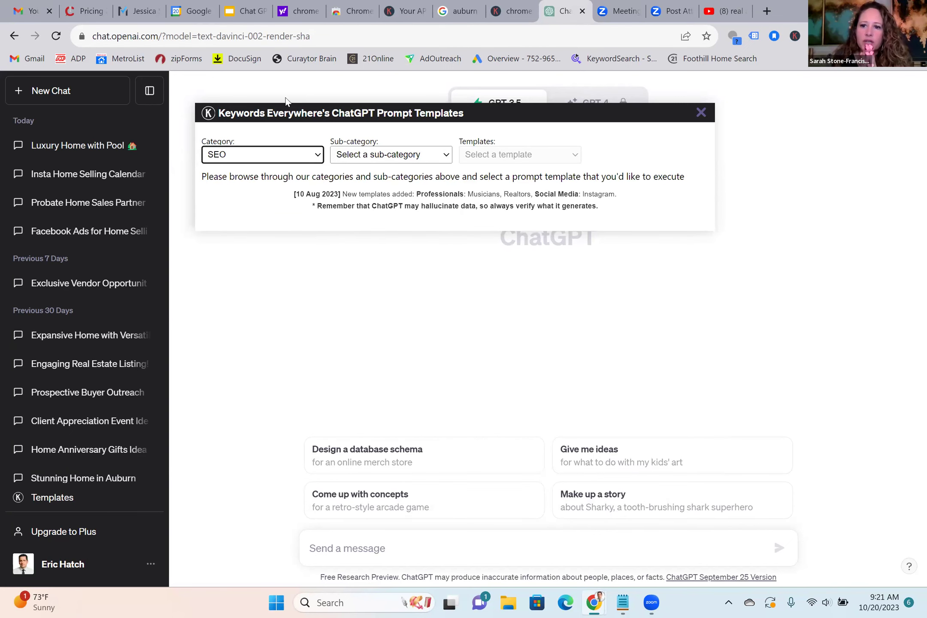
left_click(357, 12)
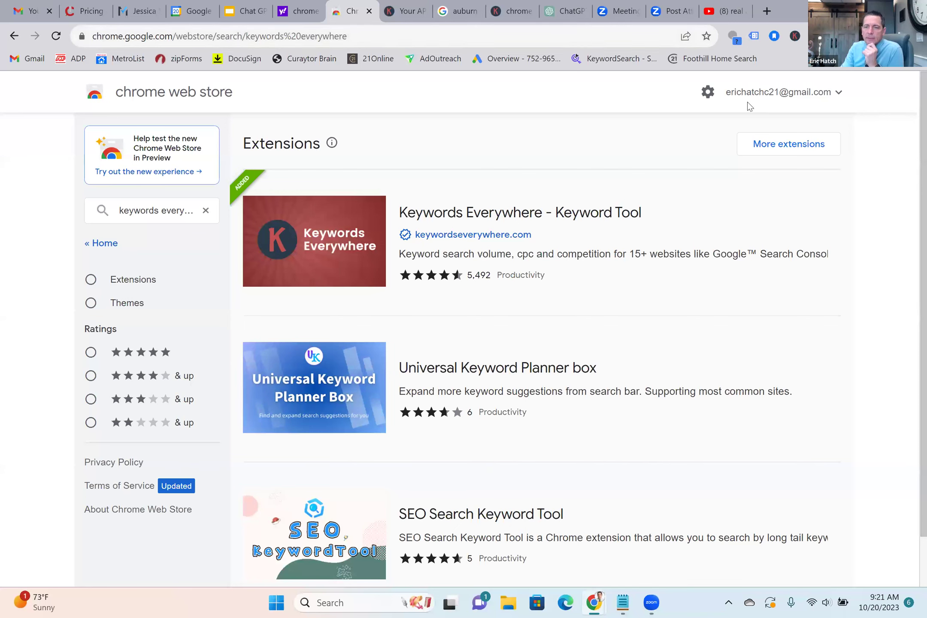
Switch off the Keywords Everywhere extension from its toolbar panel and return to ChatGPT
left_click(795, 36)
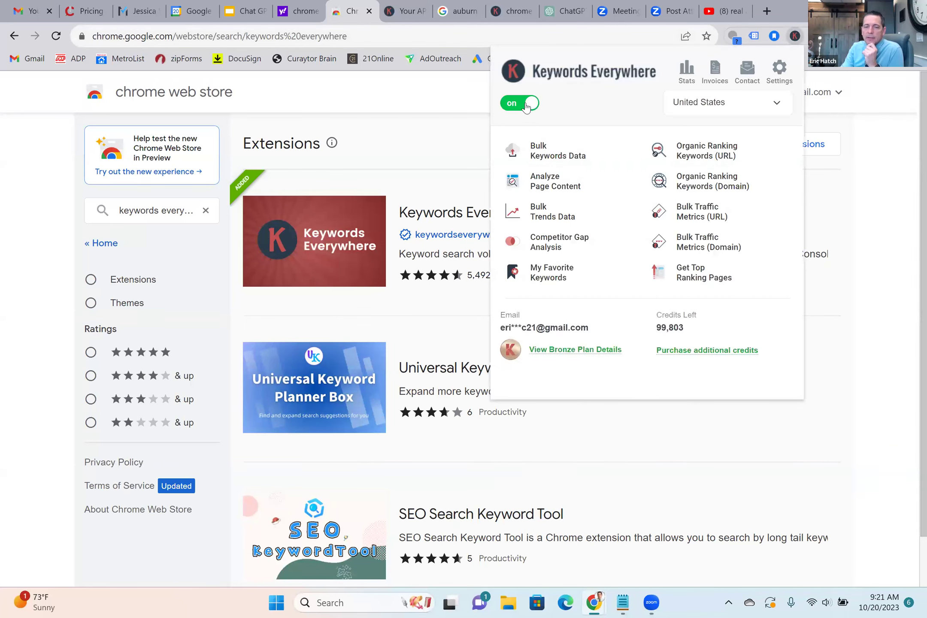
left_click(530, 104)
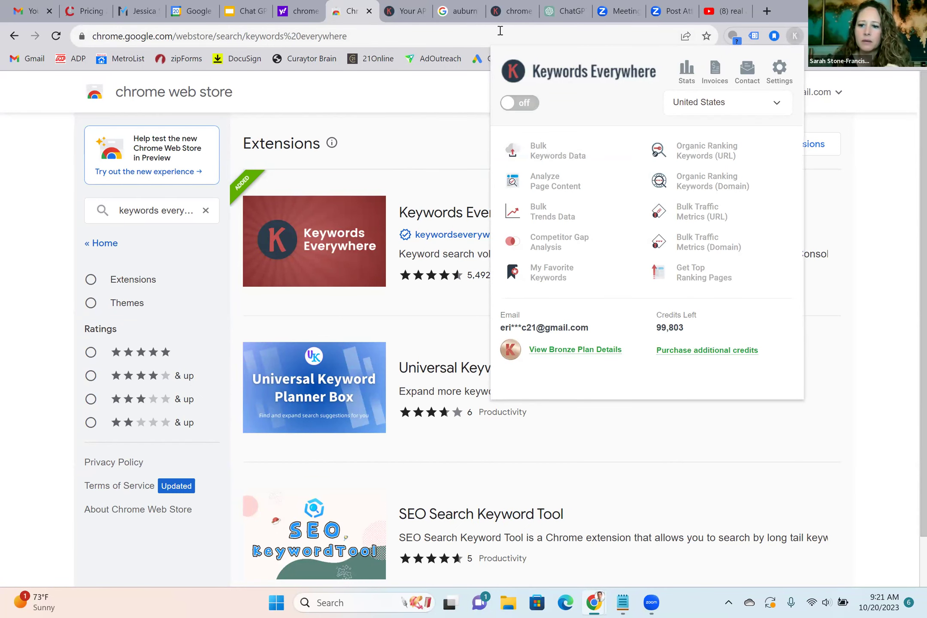
left_click(562, 11)
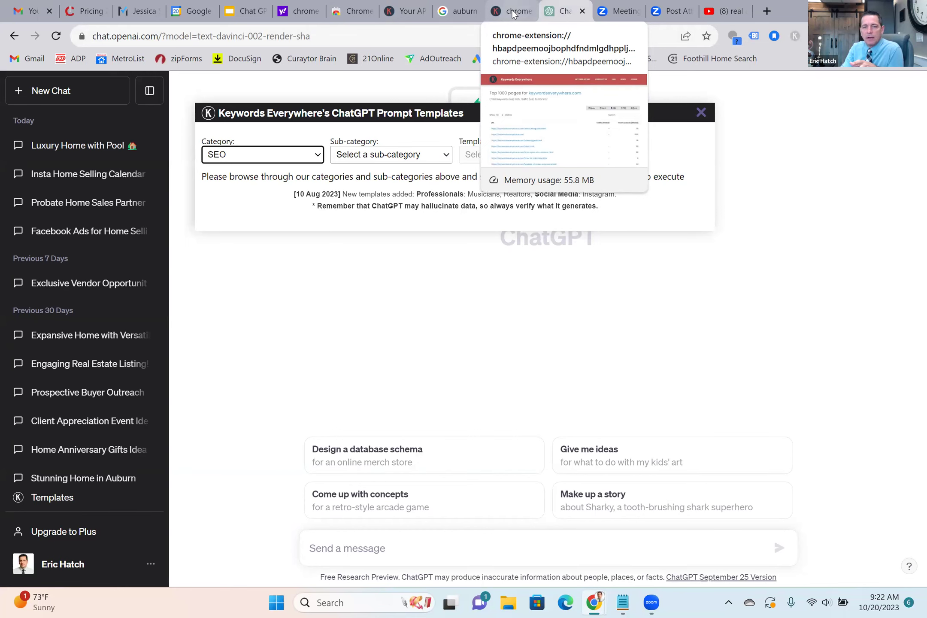
left_click(456, 12)
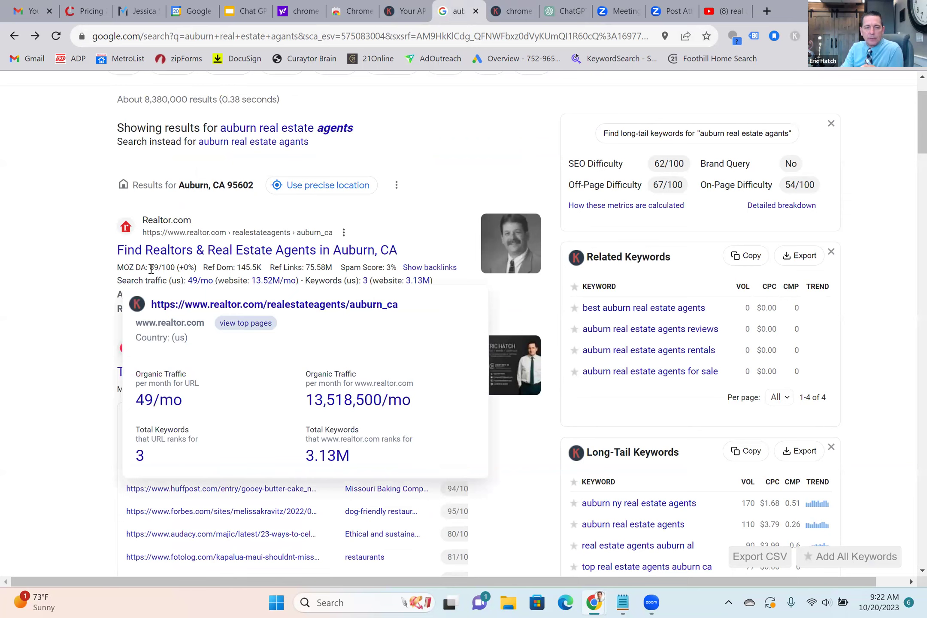
mouse_move(137, 267)
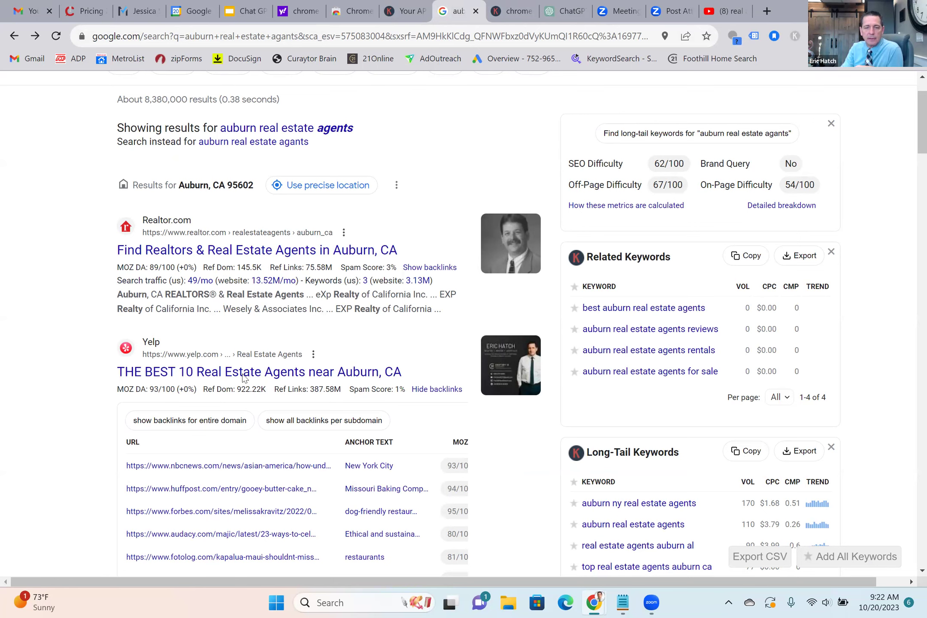
mouse_move(313, 387)
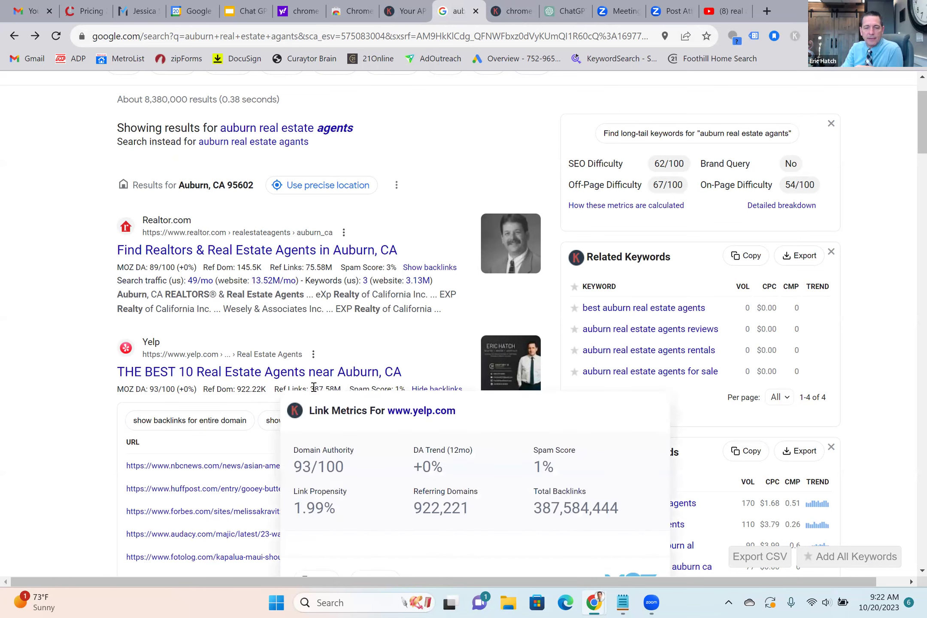
scroll(313, 387, "down", 3)
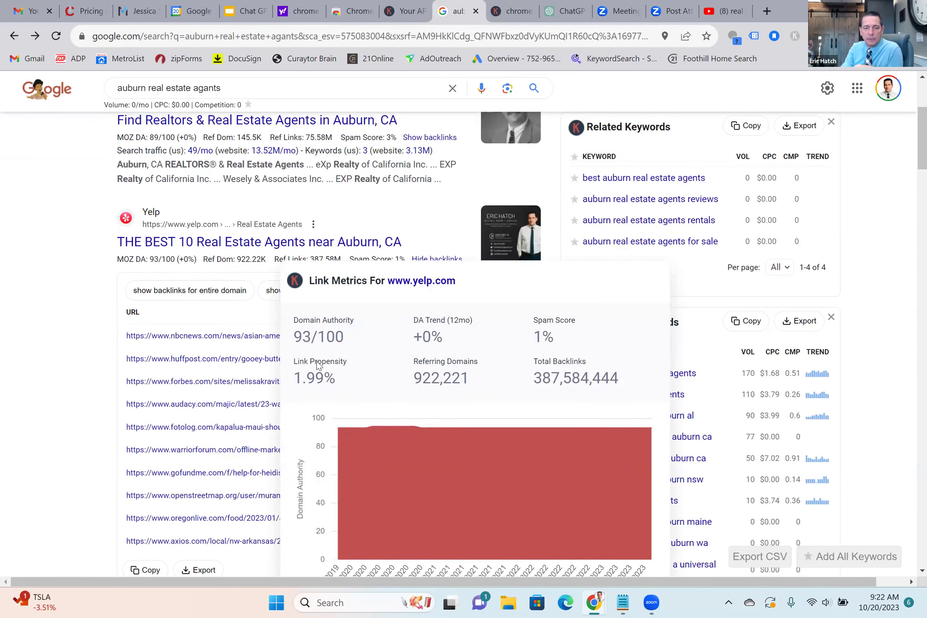
scroll(318, 363, "down", 1)
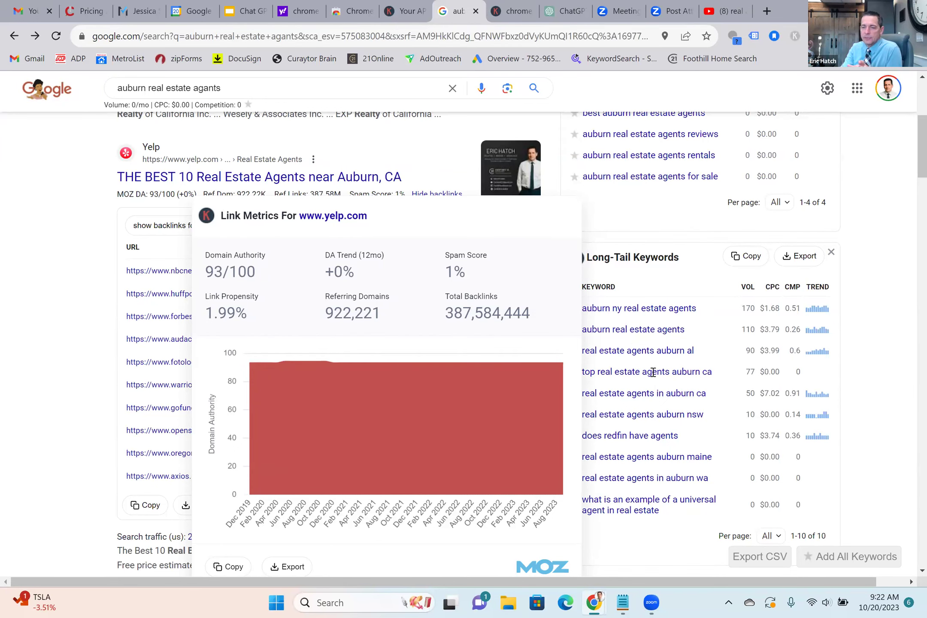
scroll(373, 263, "down", 1)
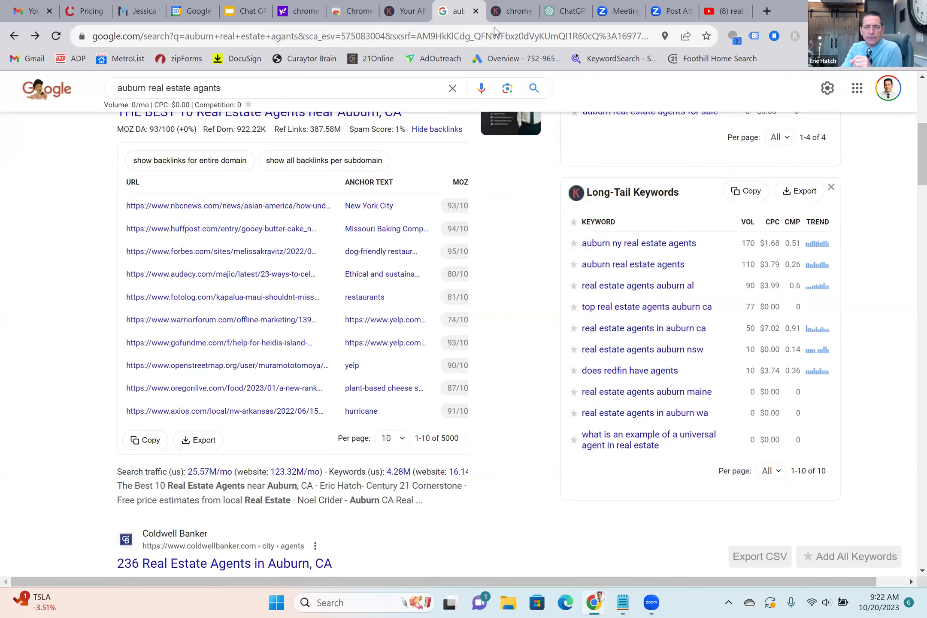
left_click(567, 13)
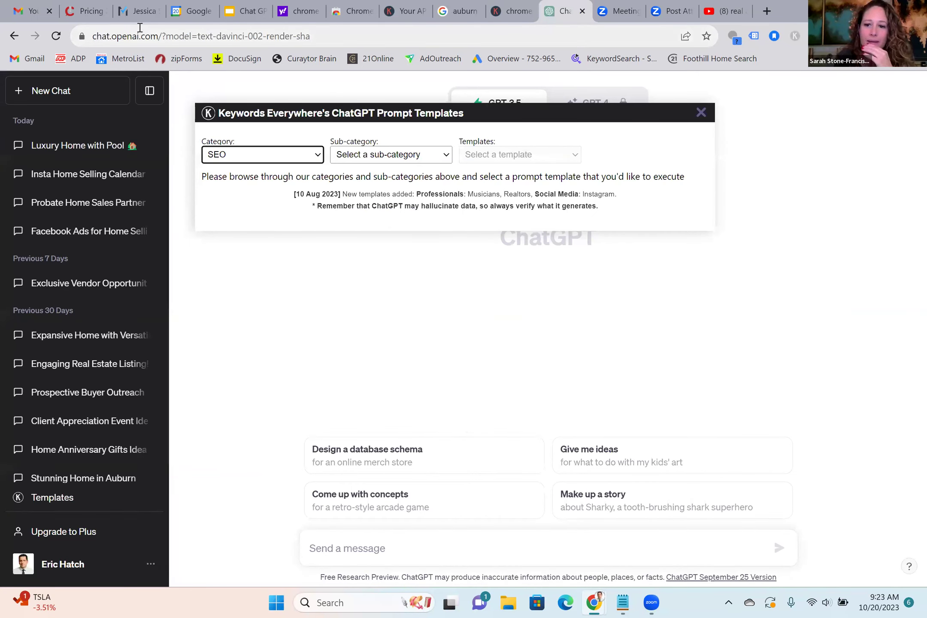
left_click(241, 11)
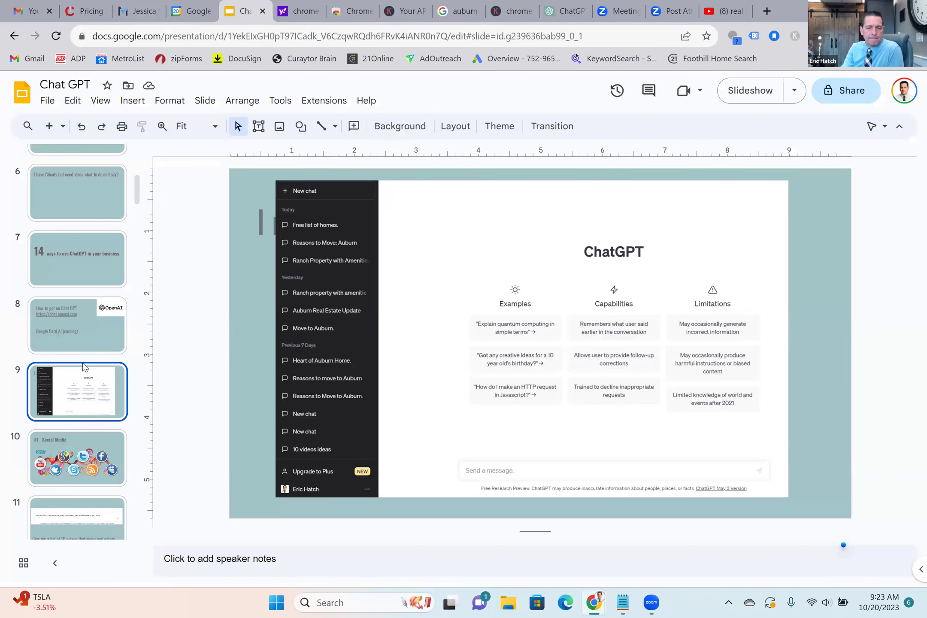
scroll(85, 362, "down", 10)
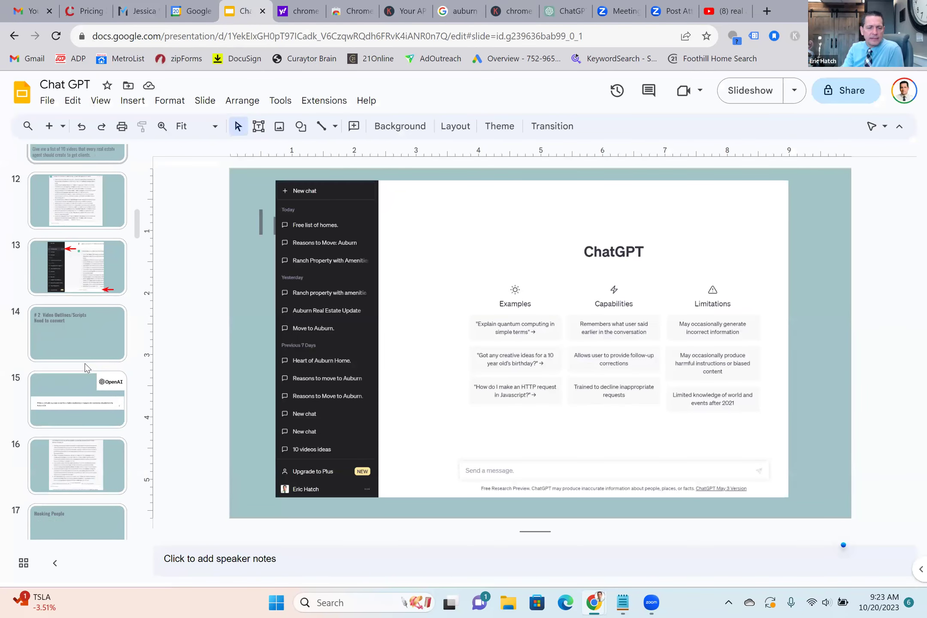
scroll(85, 362, "down", 8)
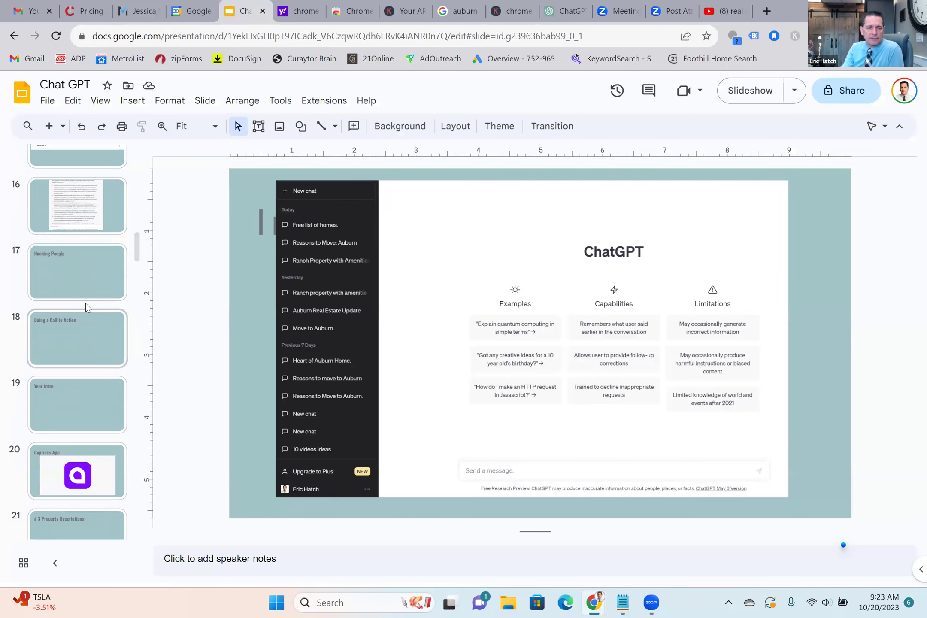
scroll(85, 305, "down", 5)
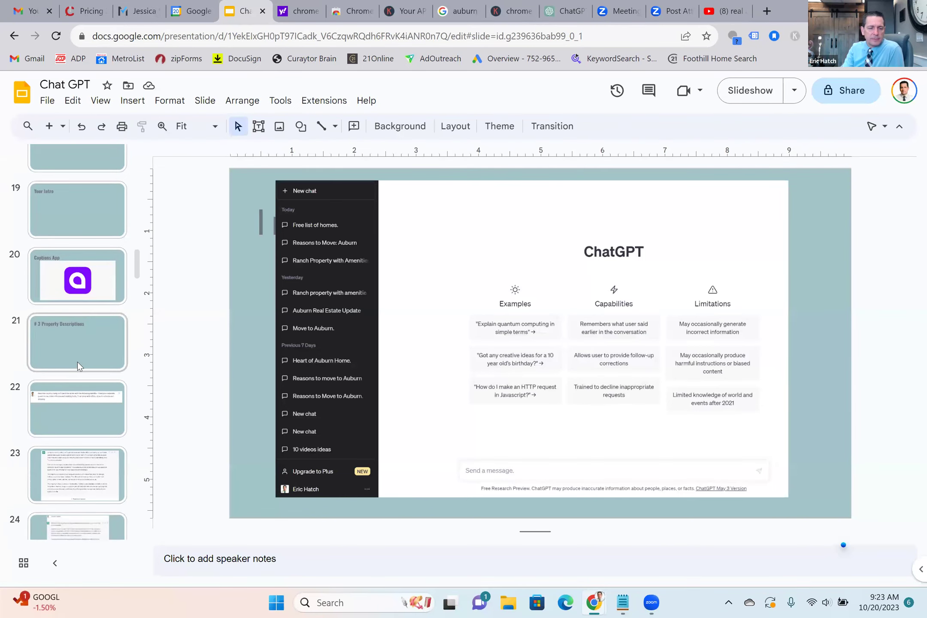
scroll(77, 362, "down", 3)
left_click(75, 337)
scroll(76, 332, "down", 18)
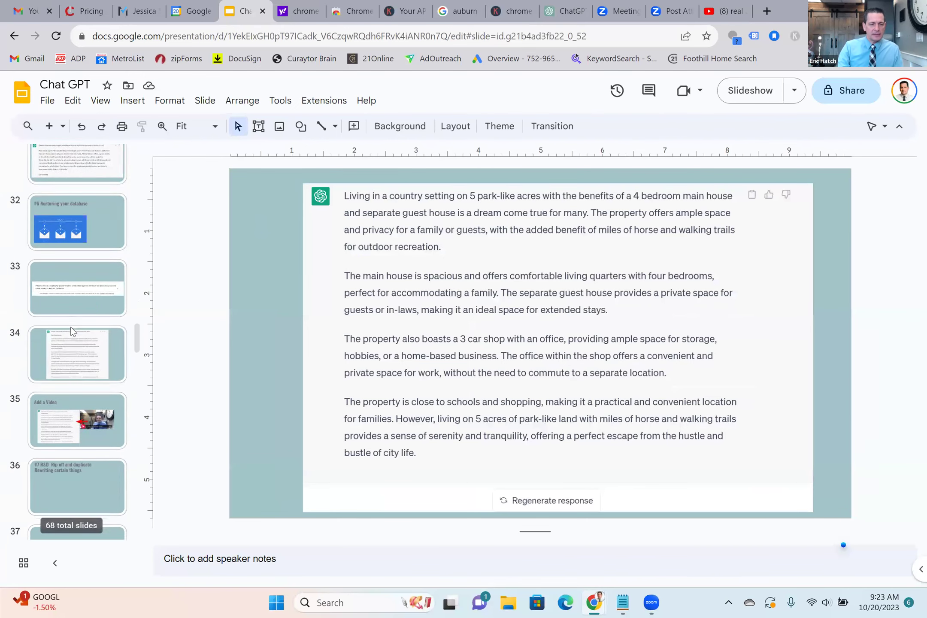
scroll(71, 330, "down", 15)
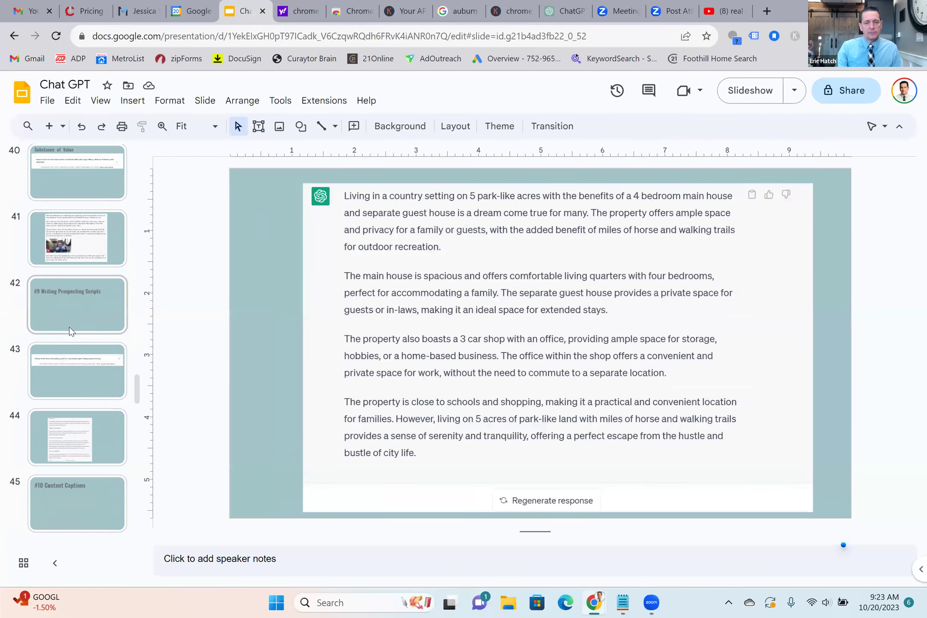
scroll(69, 327, "down", 5)
scroll(69, 326, "up", 10)
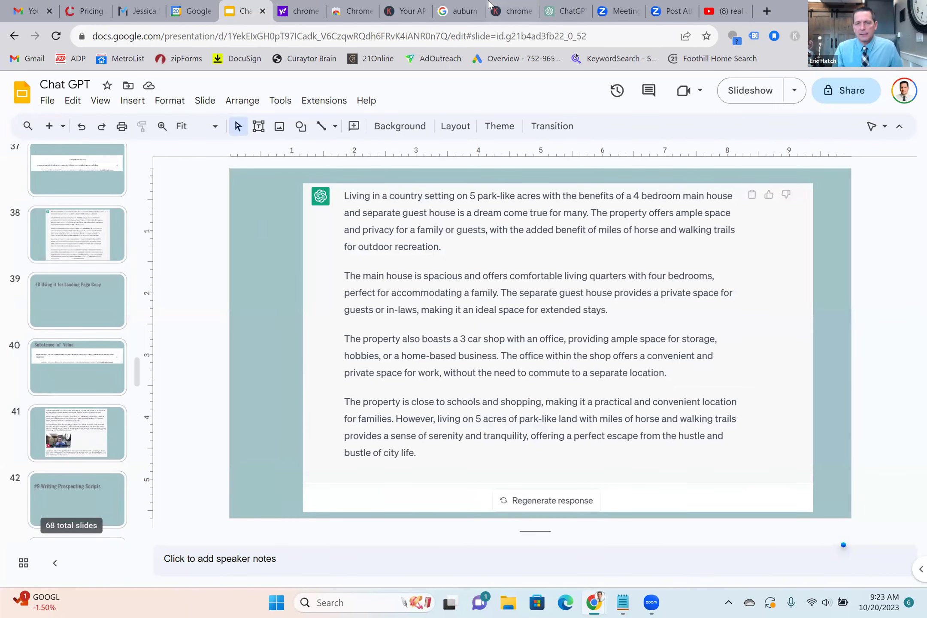
left_click(566, 11)
left_click(26, 92)
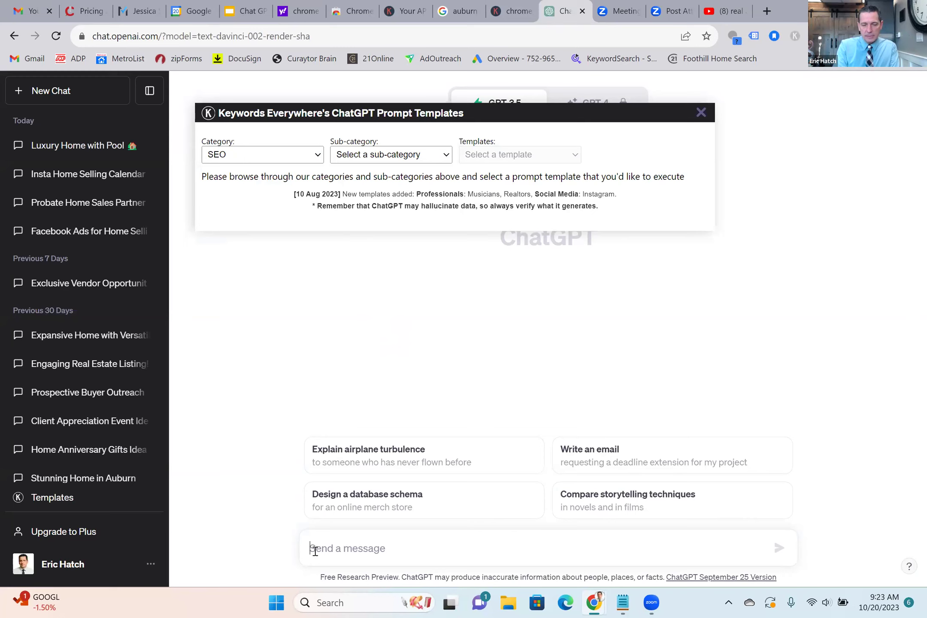
Replace the draft with 'meal plan for 6 days', send it, and dismiss the templates popup
type("make")
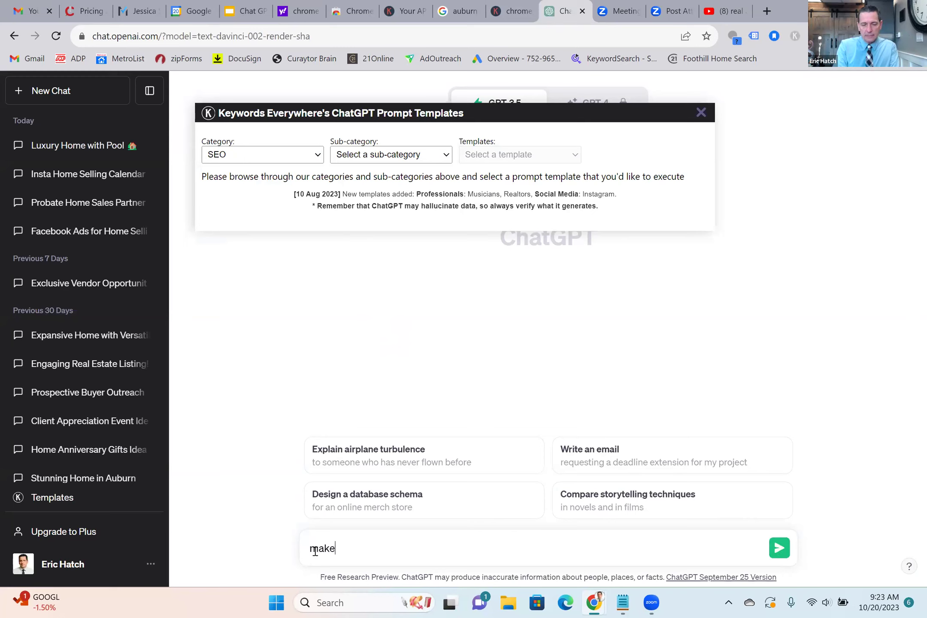
type(" a meak")
type(" with a")
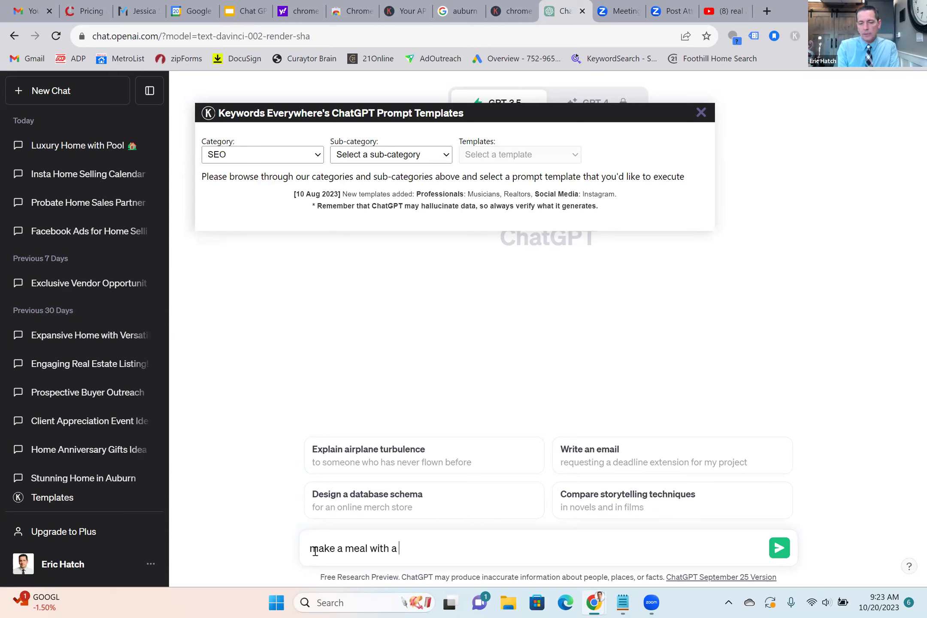
key("BackSpace")
key("BackSpace")
key("BackSpace")
key("BackSpace")
key("BackSpace")
key("BackSpace")
key("BackSpace")
key("BackSpace")
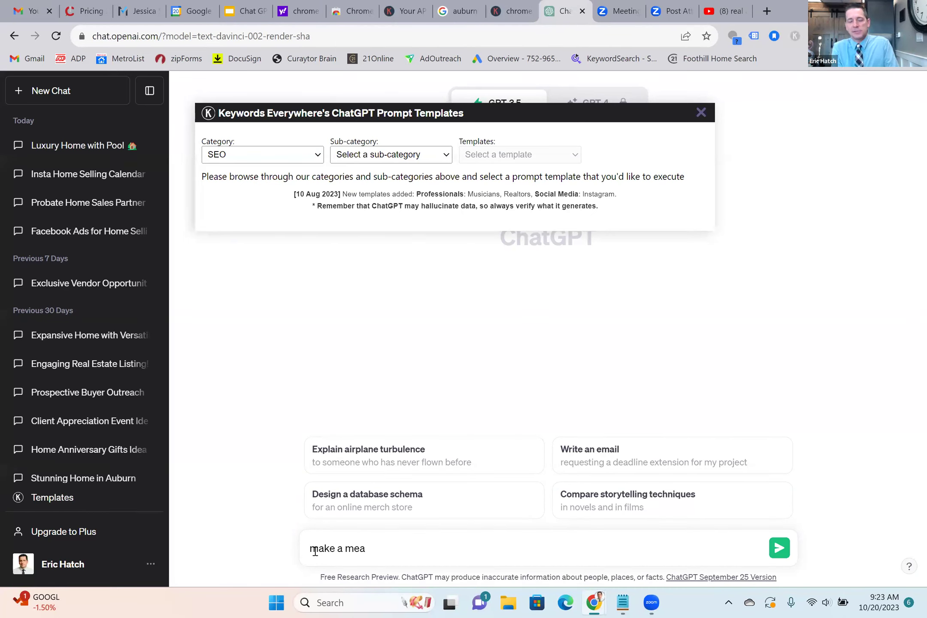
key("BackSpace")
key("BackSpace")
key("BackSpace")
key("BackSpace")
key("BackSpace")
key("BackSpace")
key("BackSpace")
key("BackSpace")
key("BackSpace")
key("BackSpace")
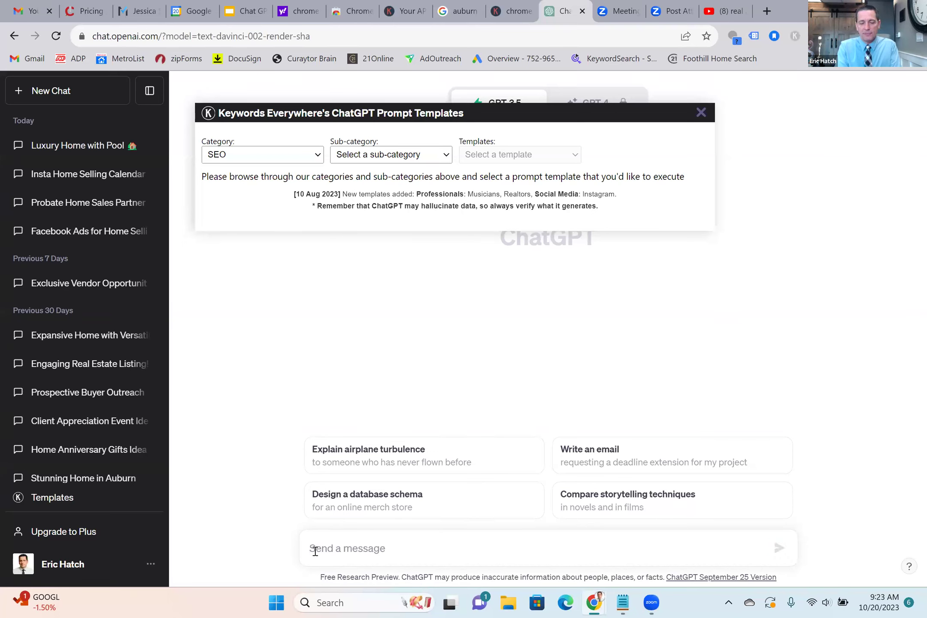
type("me")
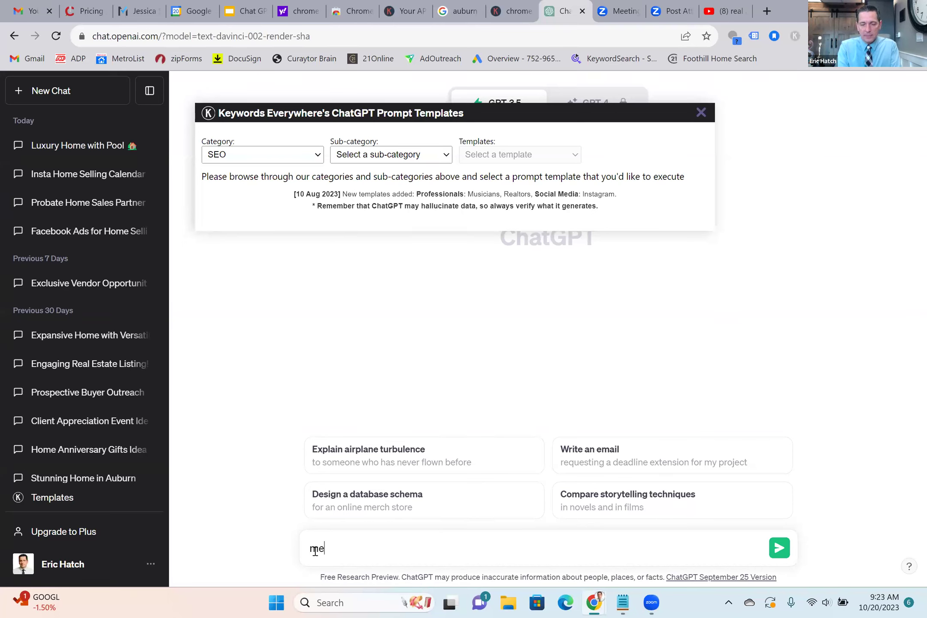
type("al plan for 6 days")
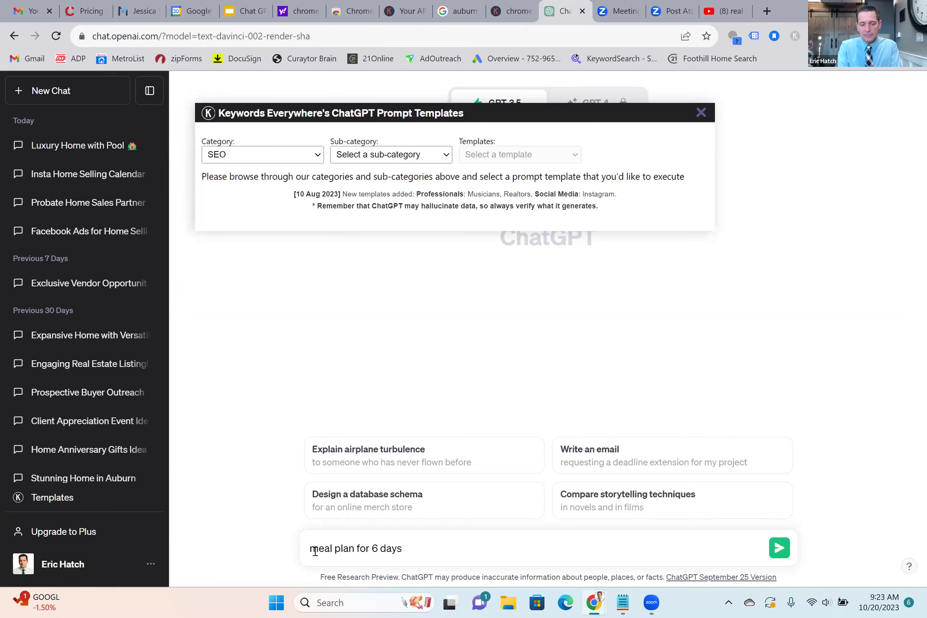
key("Return")
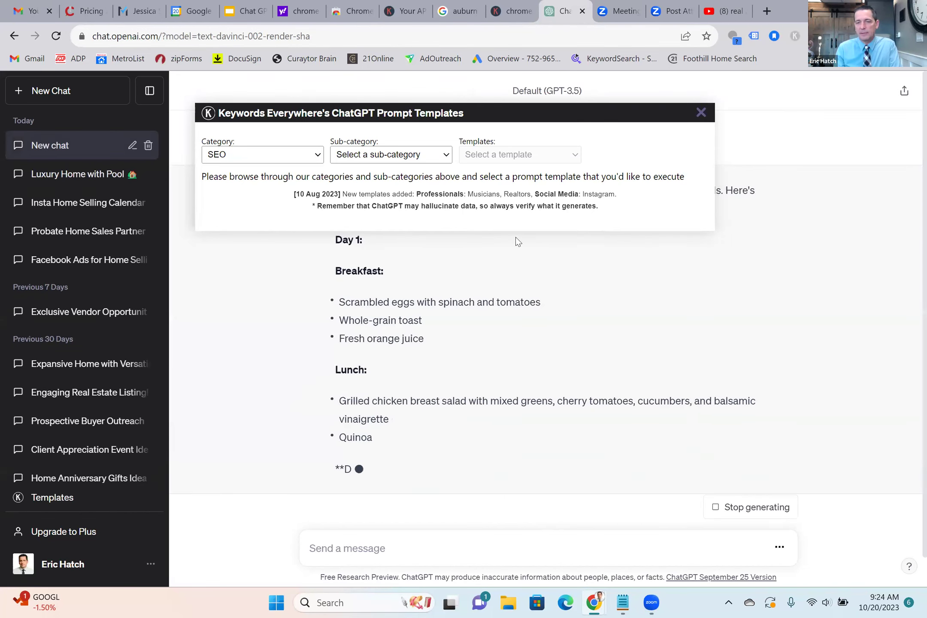
left_click(700, 112)
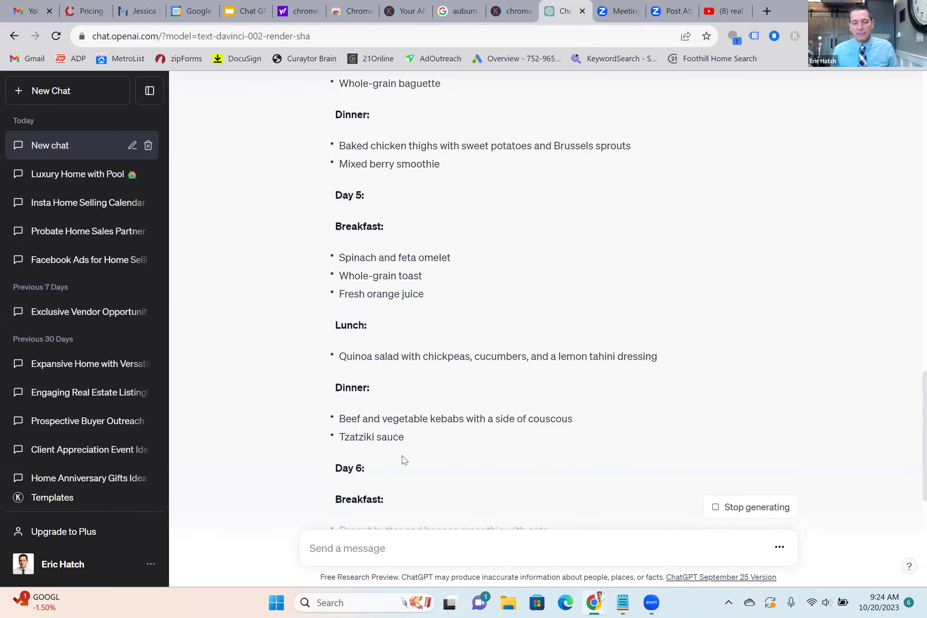
Send 'provide shoping list', scroll through the categorized list, then go to the Chat GPT deck
left_click(323, 551)
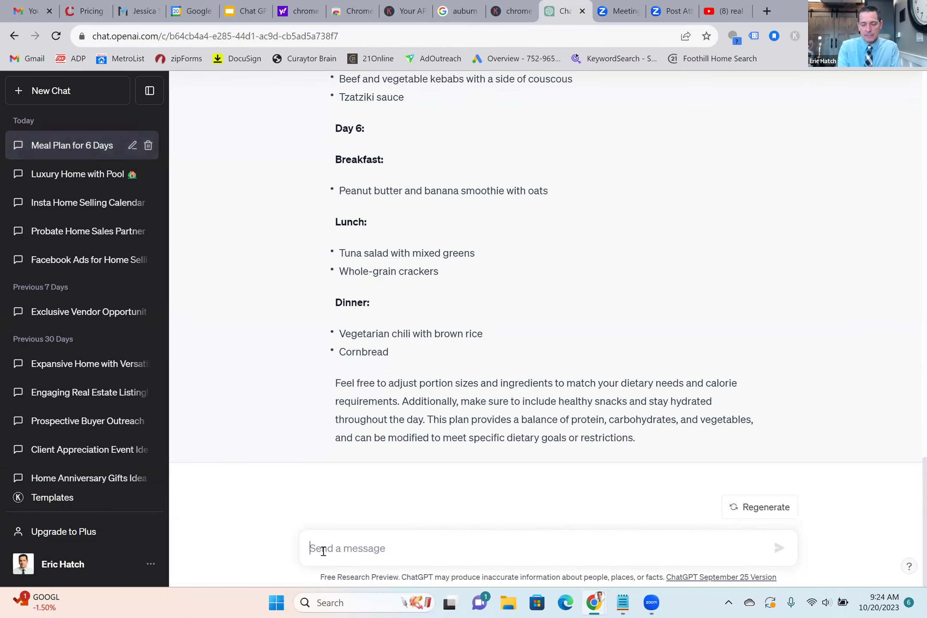
type("p")
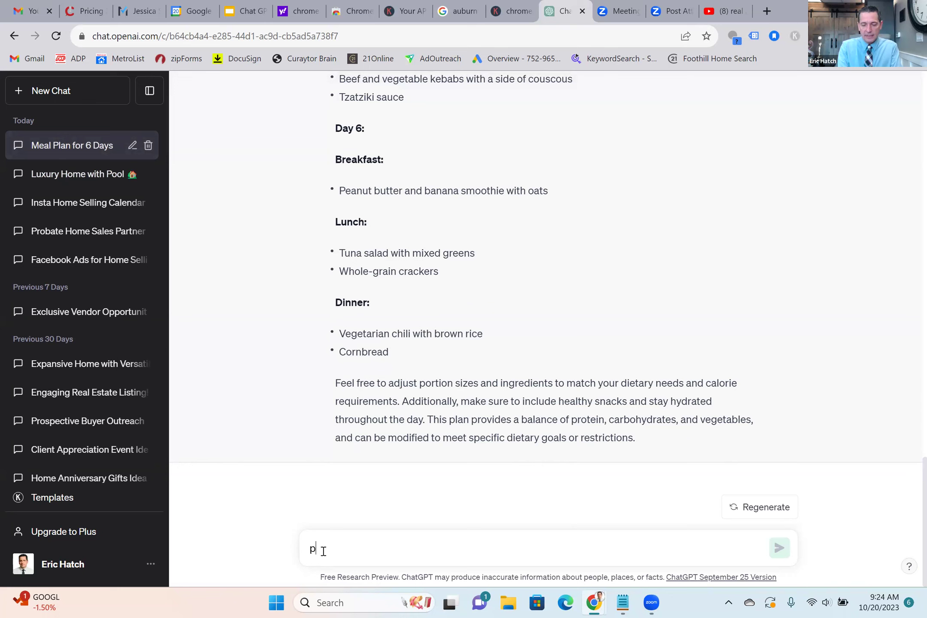
type("rovide shoping list")
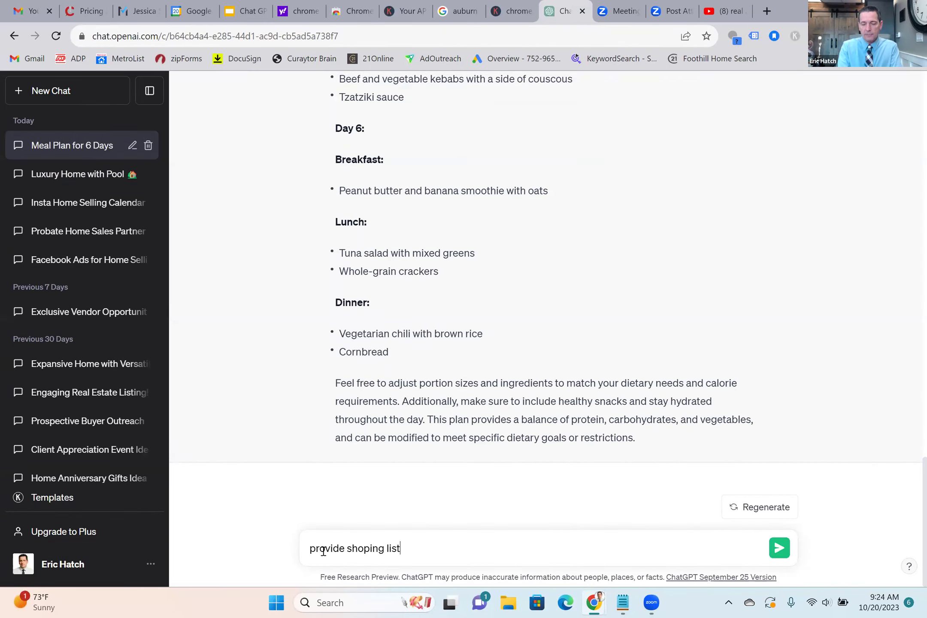
key("Return")
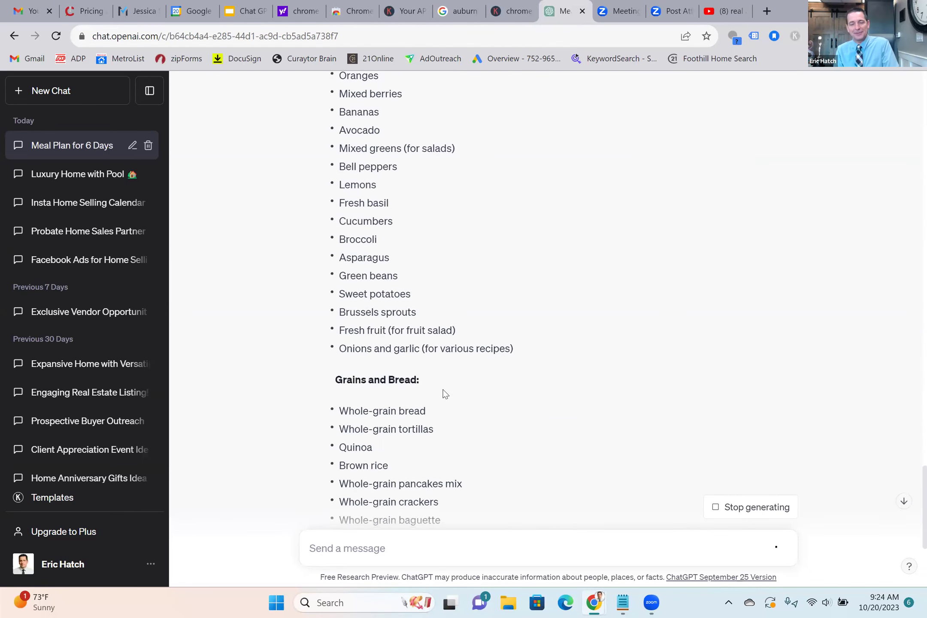
scroll(445, 394, "up", 1)
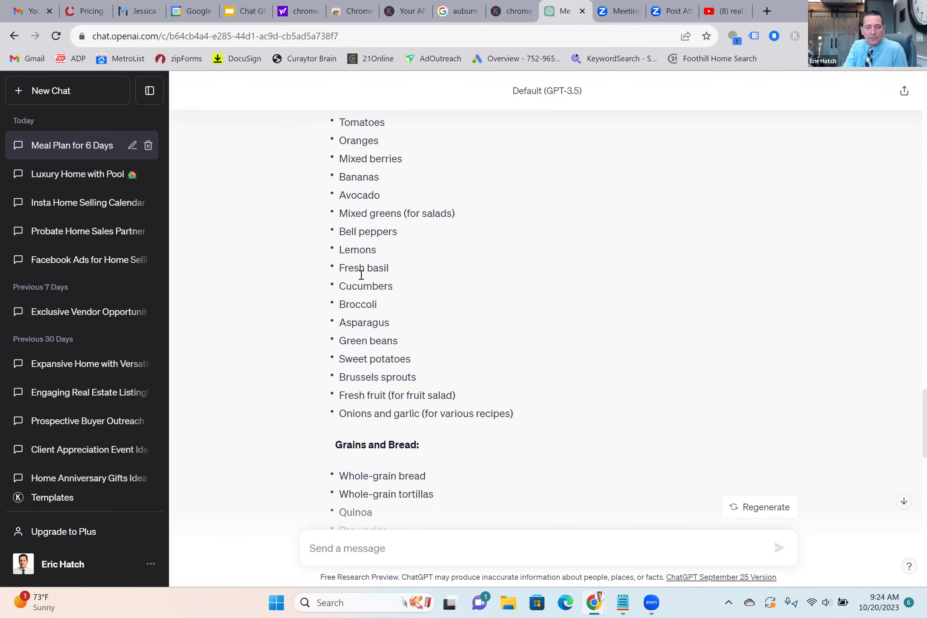
scroll(362, 269, "up", 10)
scroll(365, 273, "up", 20)
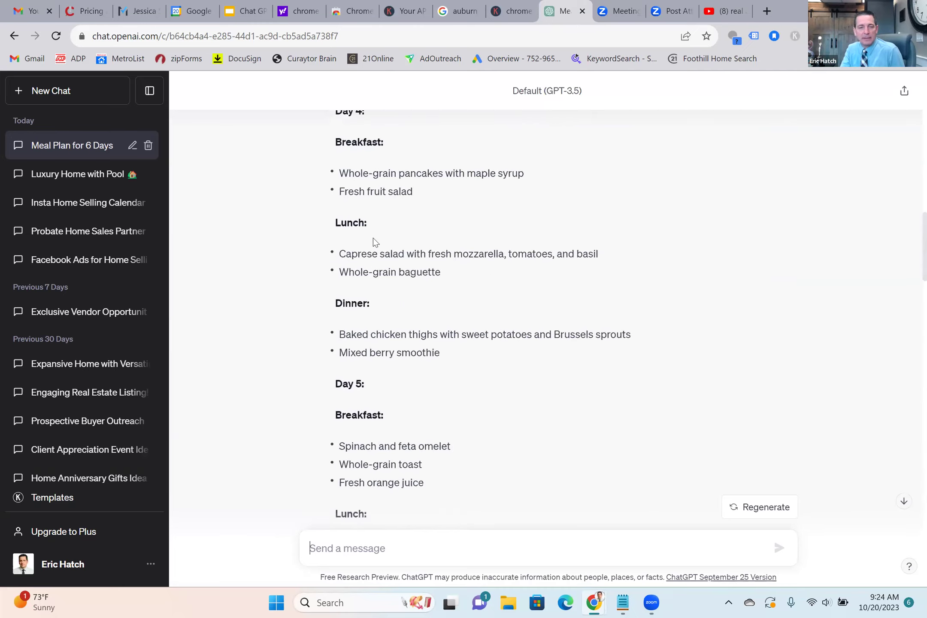
scroll(372, 237, "up", 1)
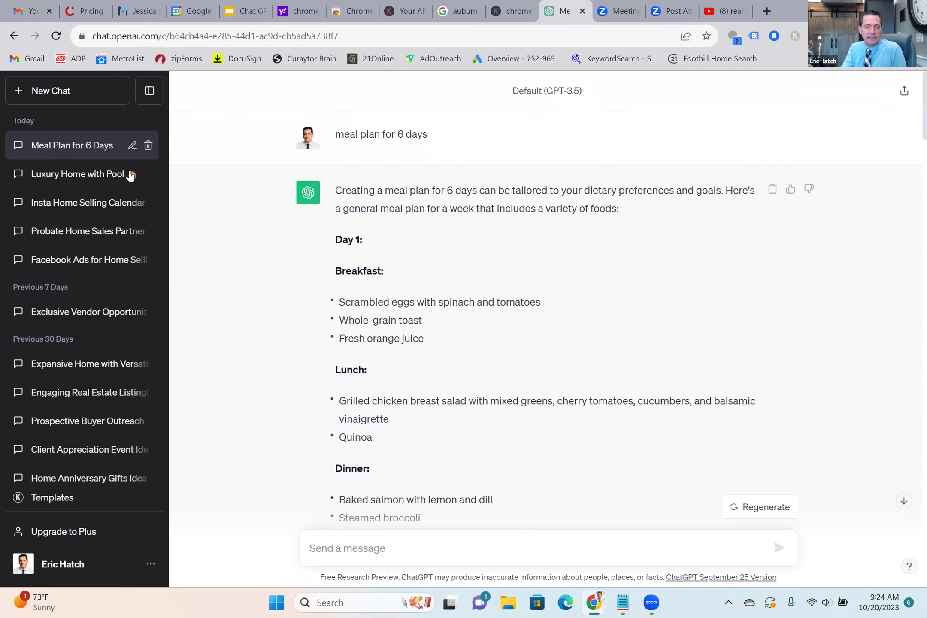
mouse_move(245, 10)
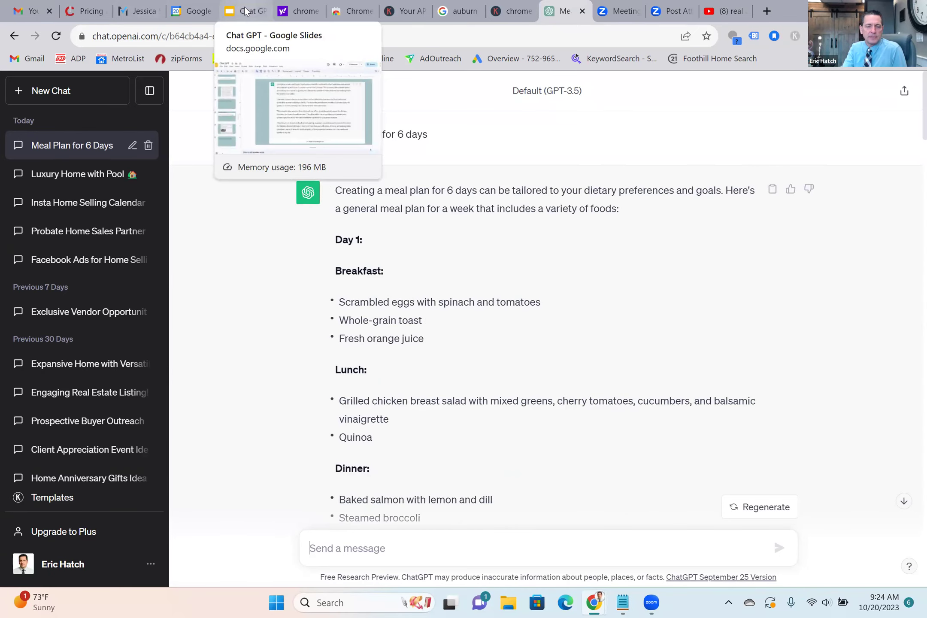
left_click(244, 9)
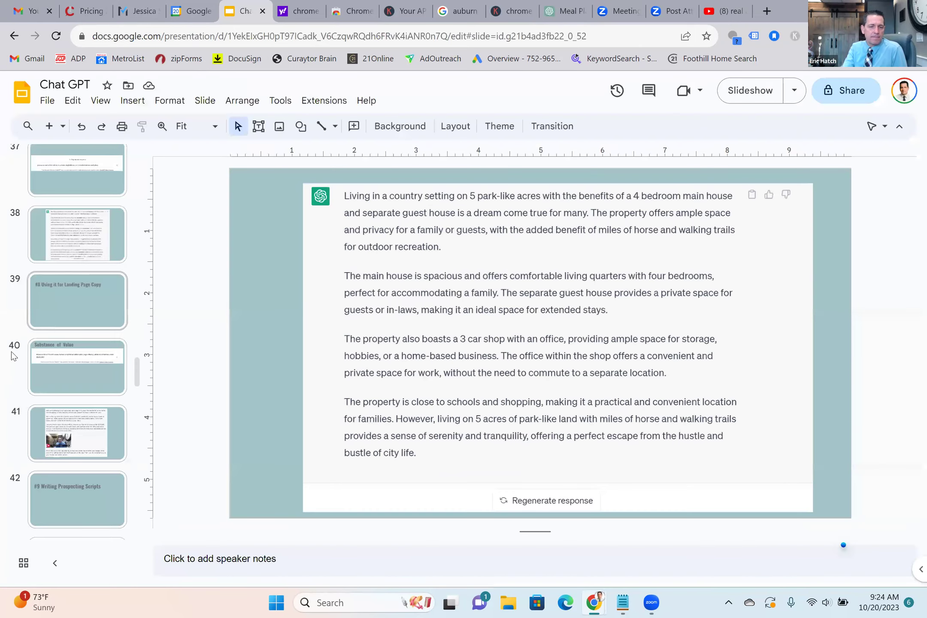
Browse slides 45 (#10 Content Captions), 51 (#12 Summarizing) and 53 in the filmstrip
scroll(79, 382, "down", 3)
scroll(74, 394, "down", 2)
left_click(79, 375)
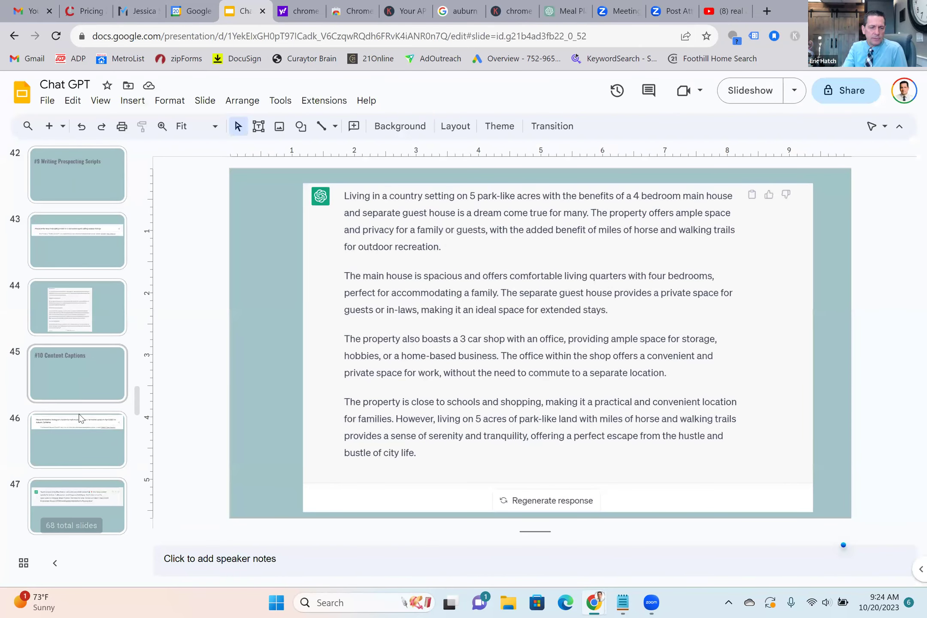
scroll(79, 418, "down", 3)
scroll(80, 386, "down", 3)
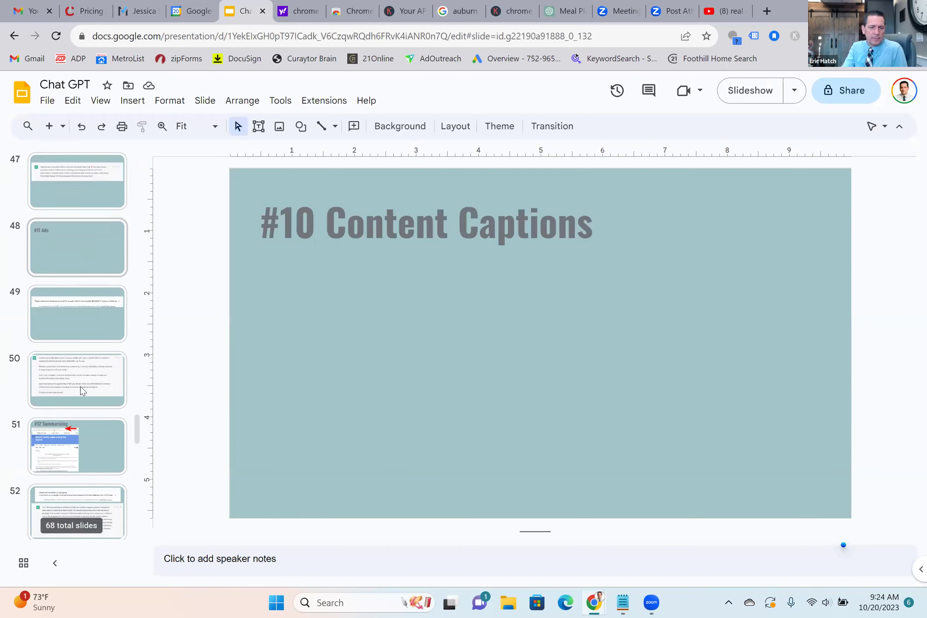
scroll(75, 355, "down", 1)
scroll(75, 356, "down", 3)
left_click(83, 314)
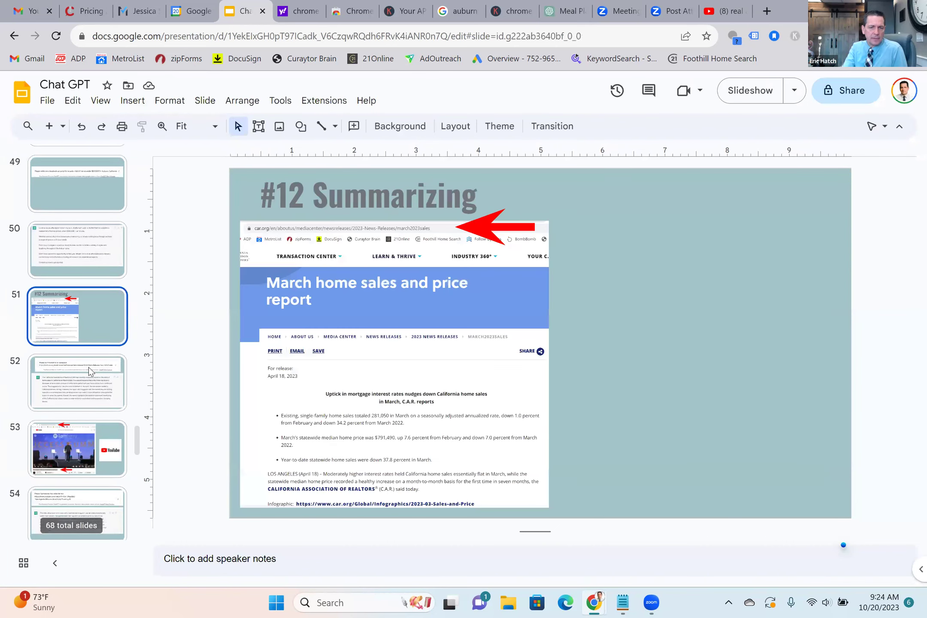
scroll(88, 368, "down", 3)
scroll(89, 367, "down", 2)
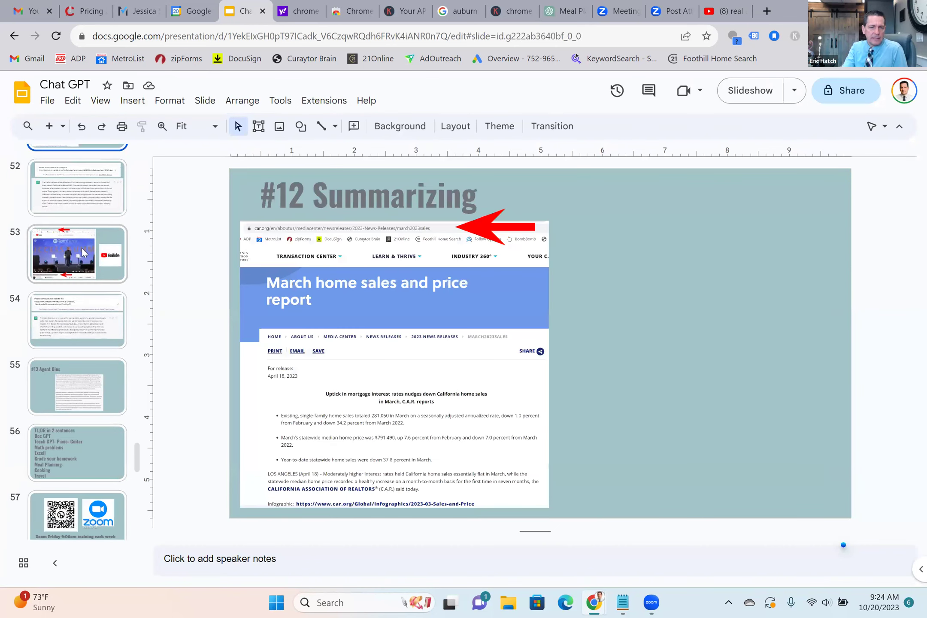
left_click(83, 252)
Scroll back up and settle on slide 26, '#4 Blog Writing', after glancing at slide 25
scroll(84, 334, "down", 2)
scroll(86, 334, "down", 2)
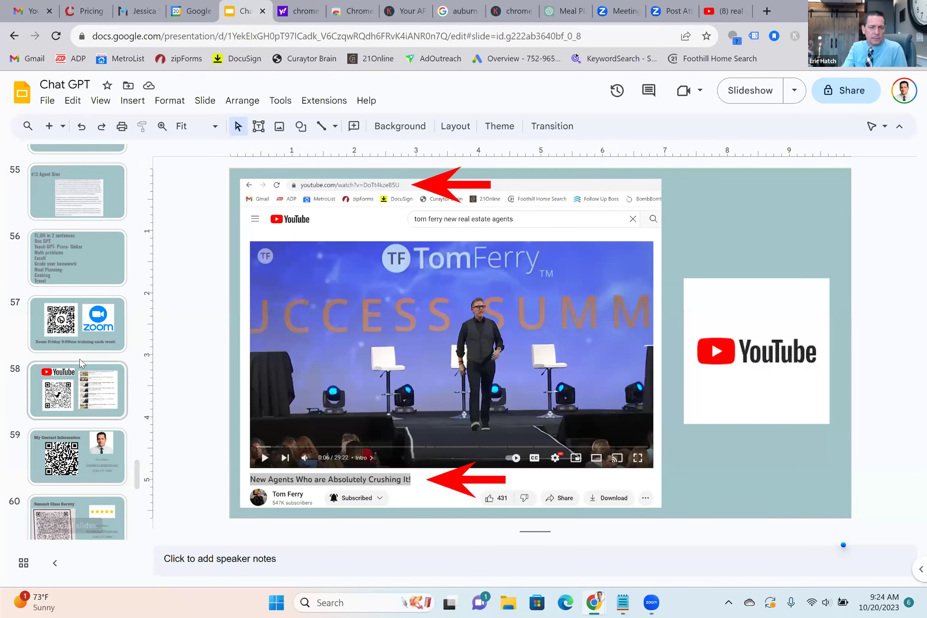
scroll(84, 343, "down", 3)
scroll(79, 360, "up", 6)
scroll(80, 359, "up", 12)
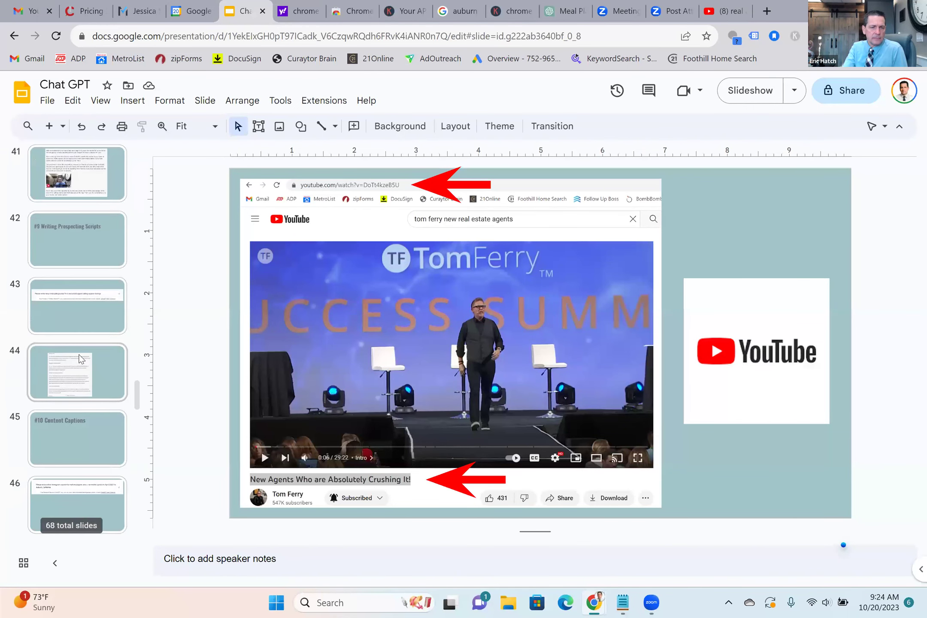
scroll(79, 359, "down", 2)
scroll(80, 358, "up", 3)
scroll(78, 358, "up", 5)
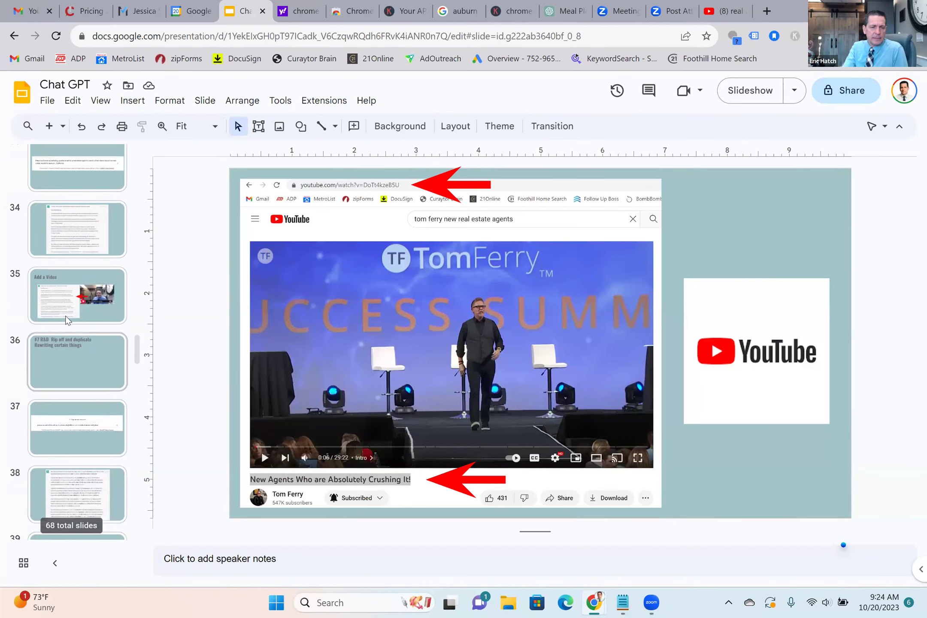
scroll(66, 319, "up", 4)
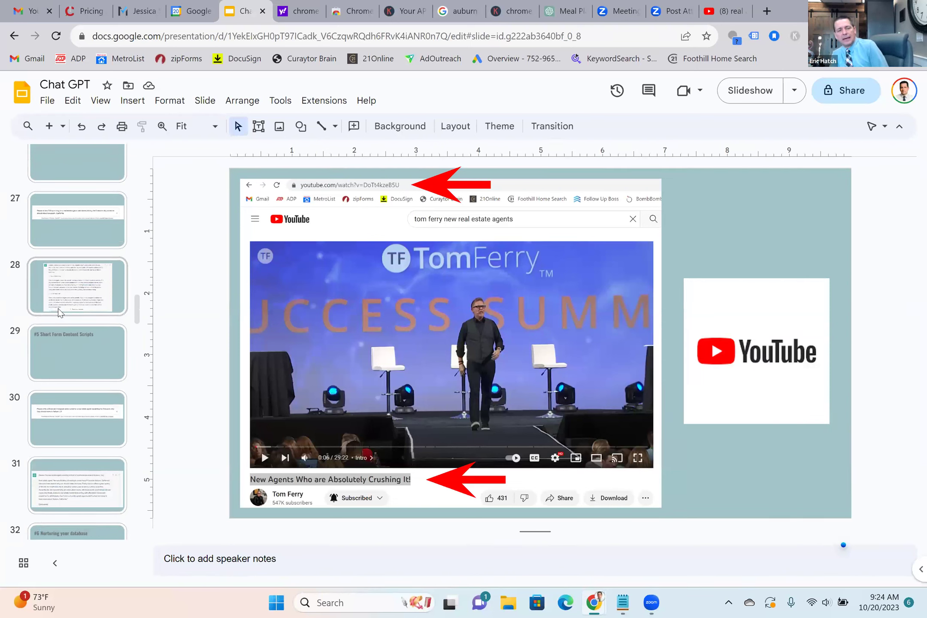
scroll(61, 309, "up", 4)
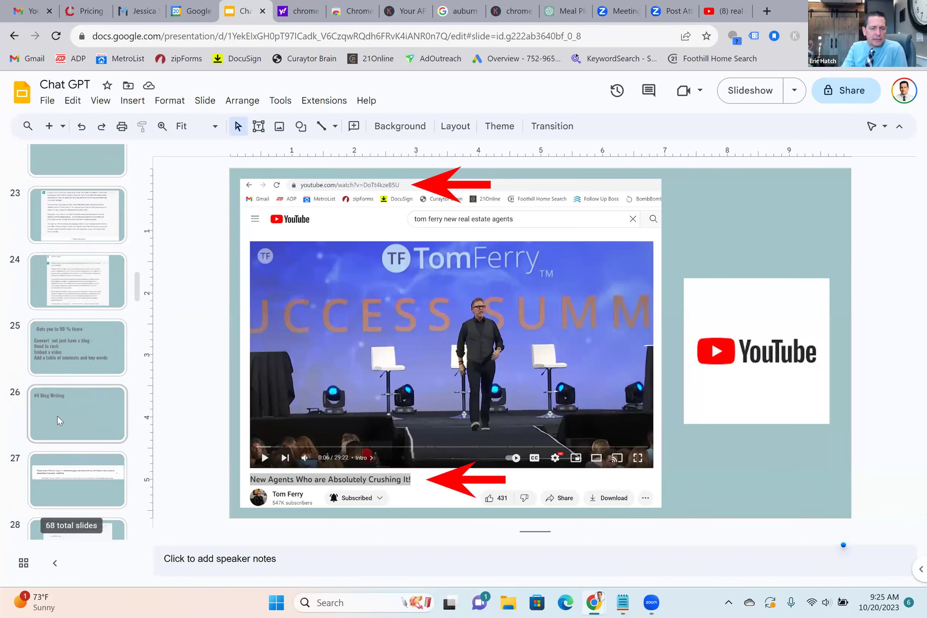
left_click(61, 418)
left_click(73, 341)
left_click(70, 423)
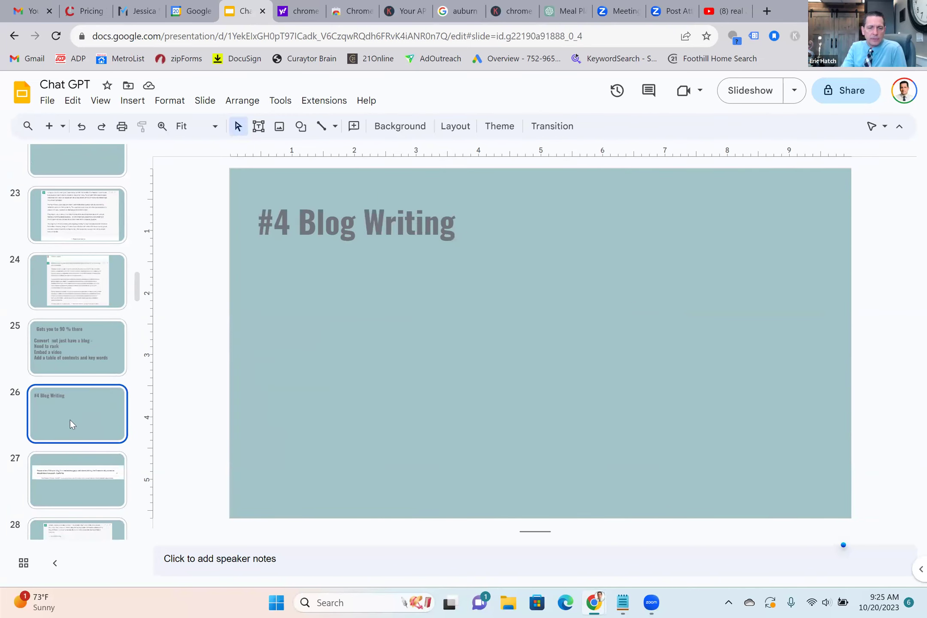
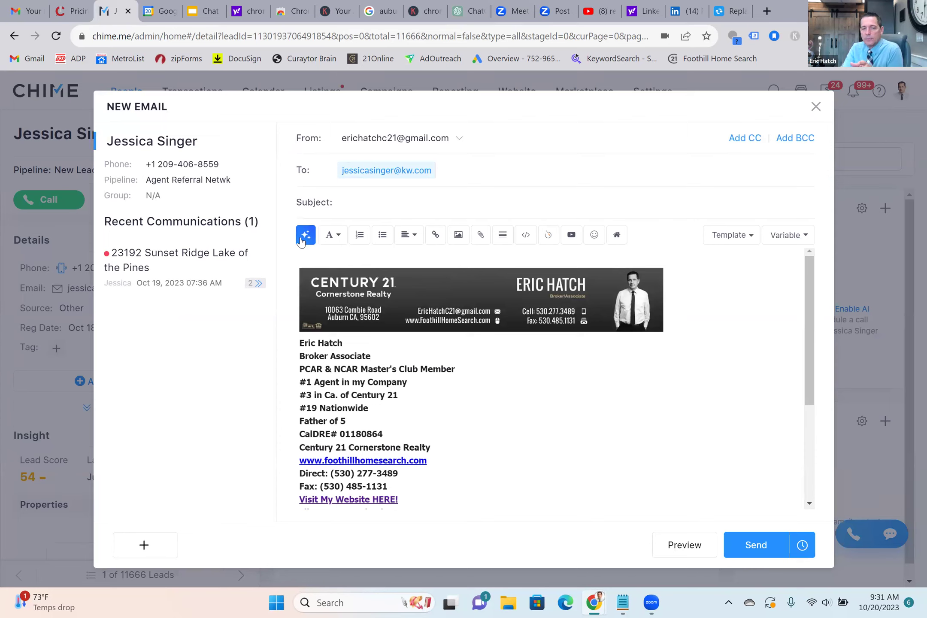
Have the AI draft a 'Checking in on your Property Needs' follow-up email, then close it unsent
left_click(307, 236)
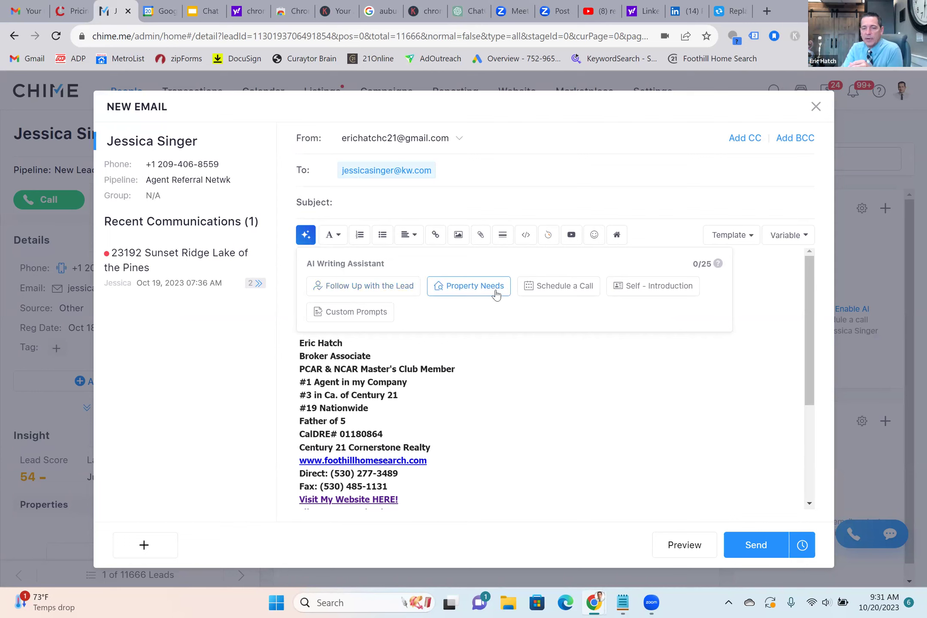
left_click(378, 288)
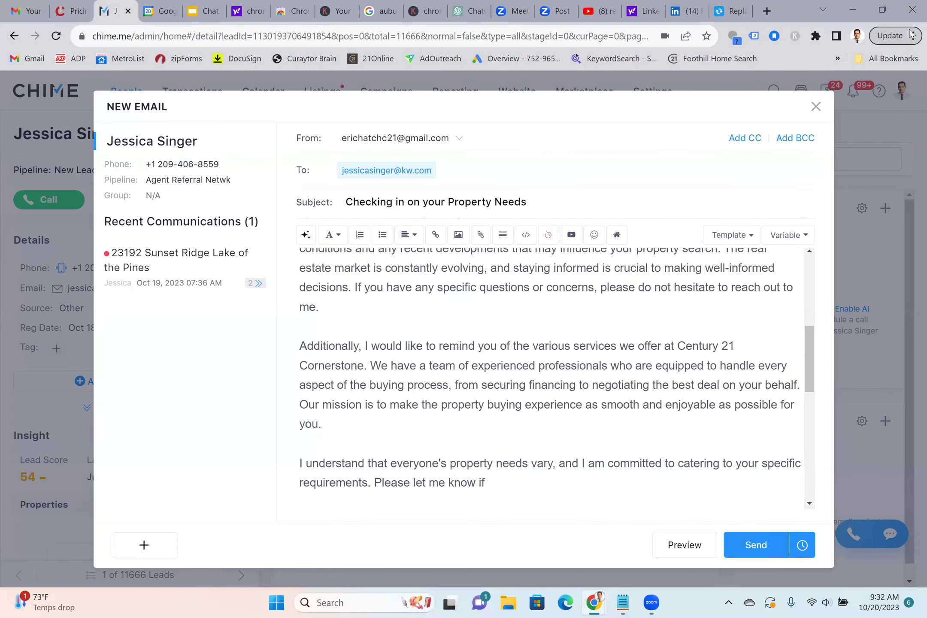
left_click(816, 107)
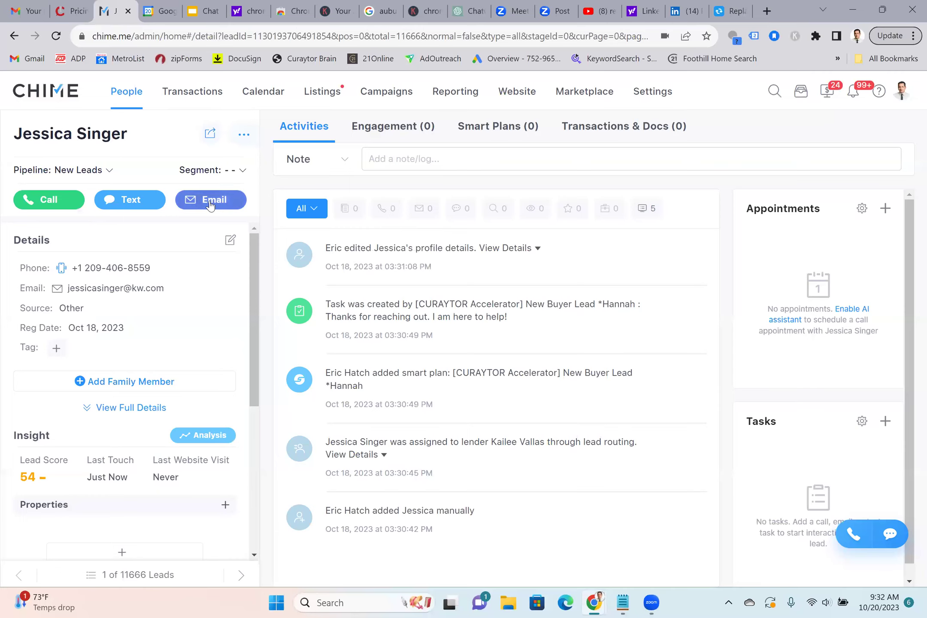
Start a new email and have the AI draft an 'Opportunity to Discuss Properties' invitation, viewed from the top
left_click(211, 200)
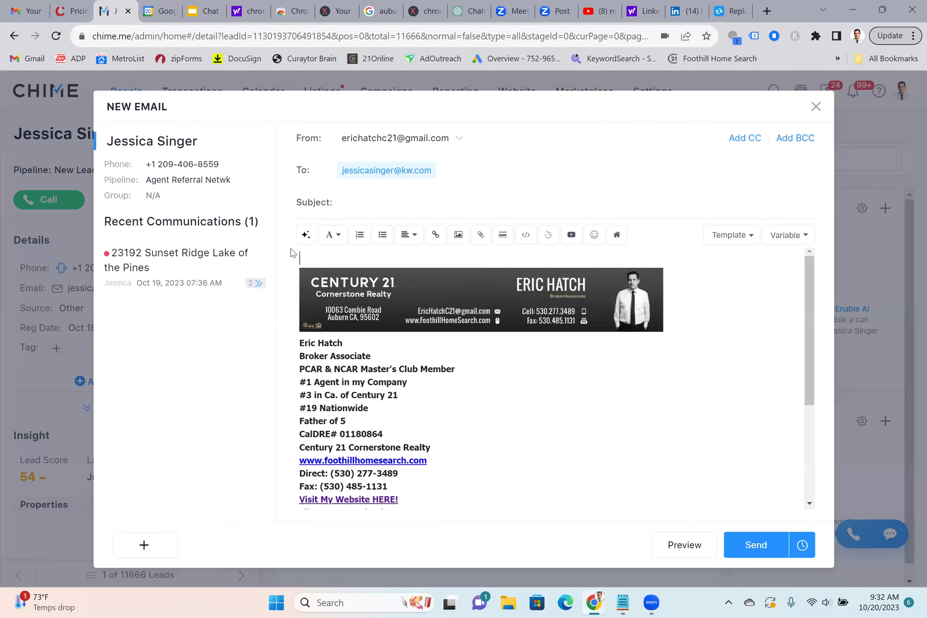
left_click(306, 235)
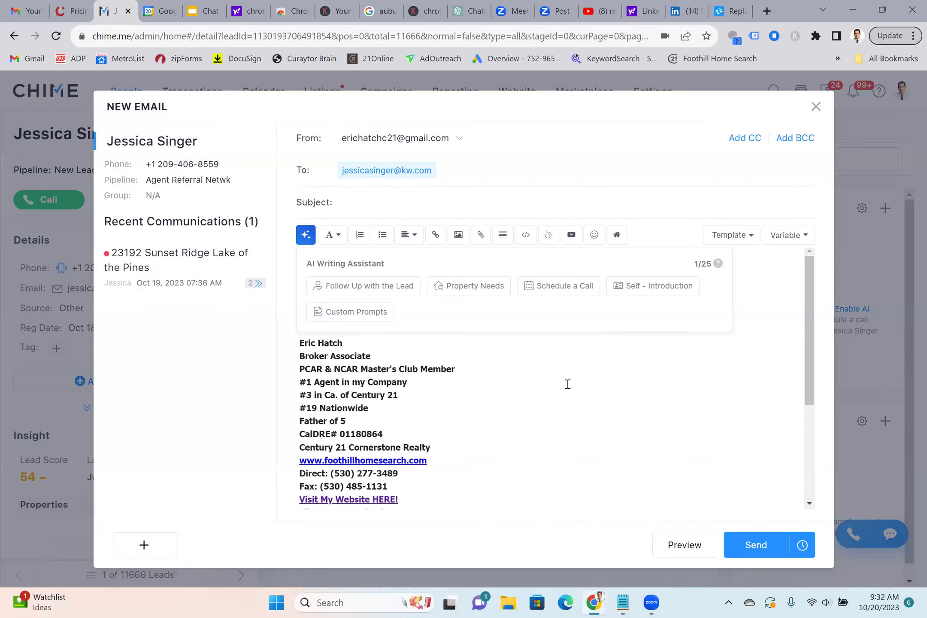
left_click(549, 285)
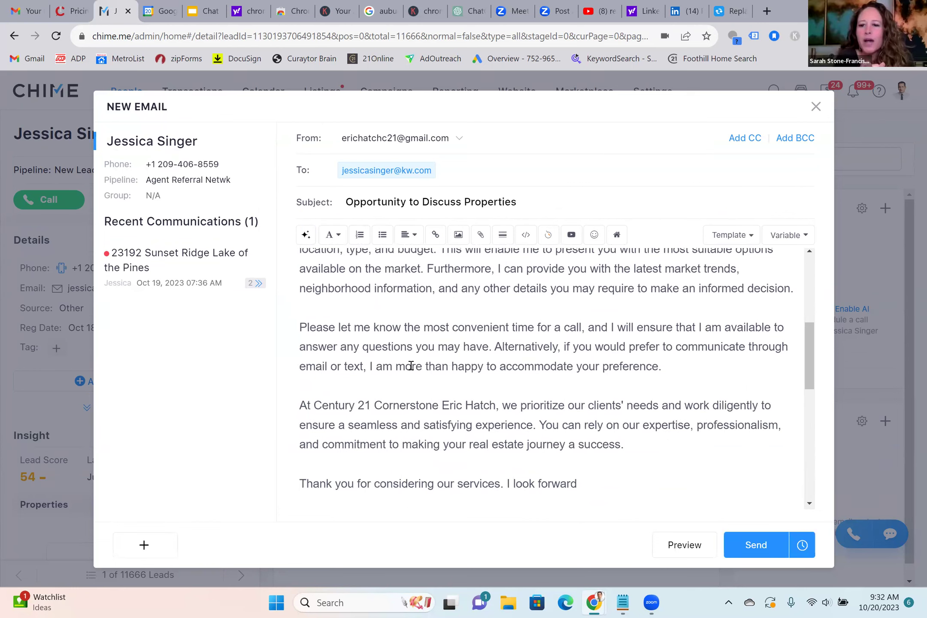
scroll(402, 354, "up", 5)
scroll(402, 354, "up", 1)
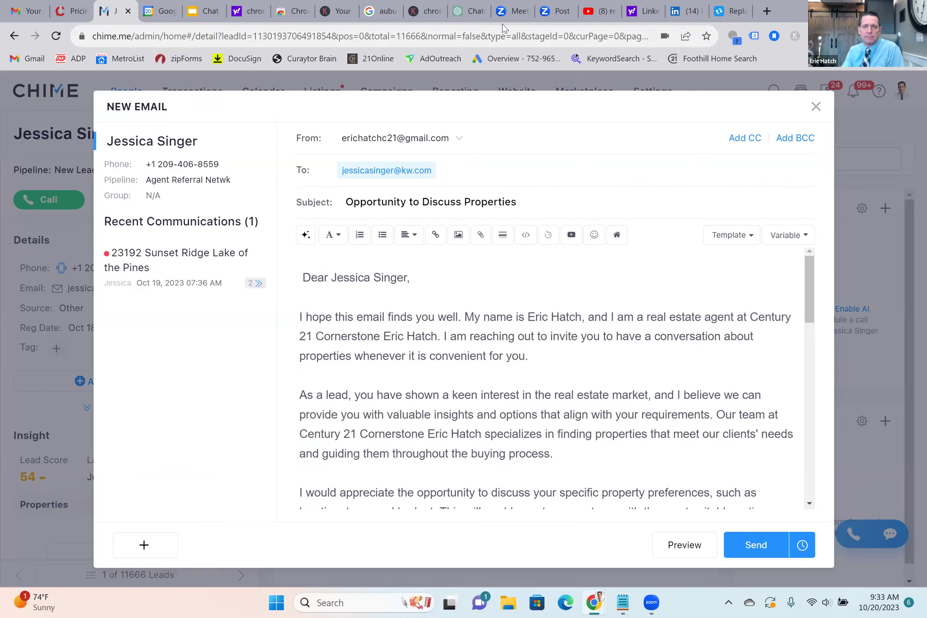
left_click(461, 11)
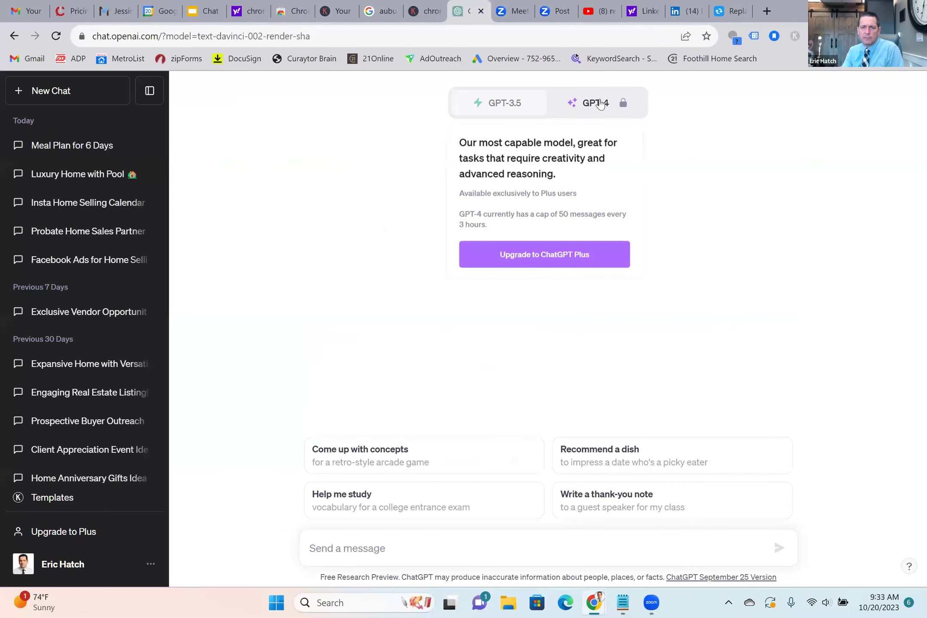
left_click(599, 103)
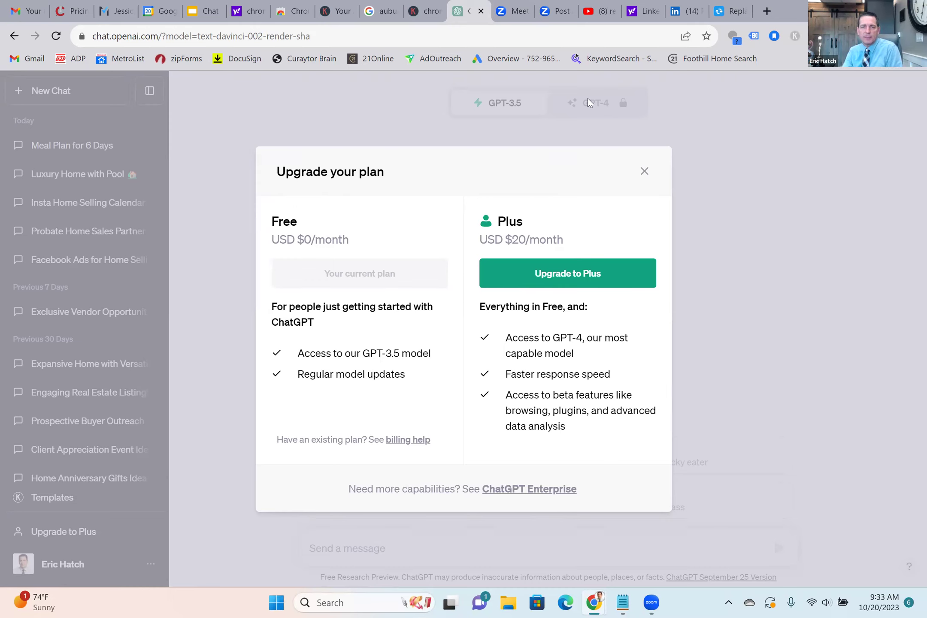
left_click(117, 14)
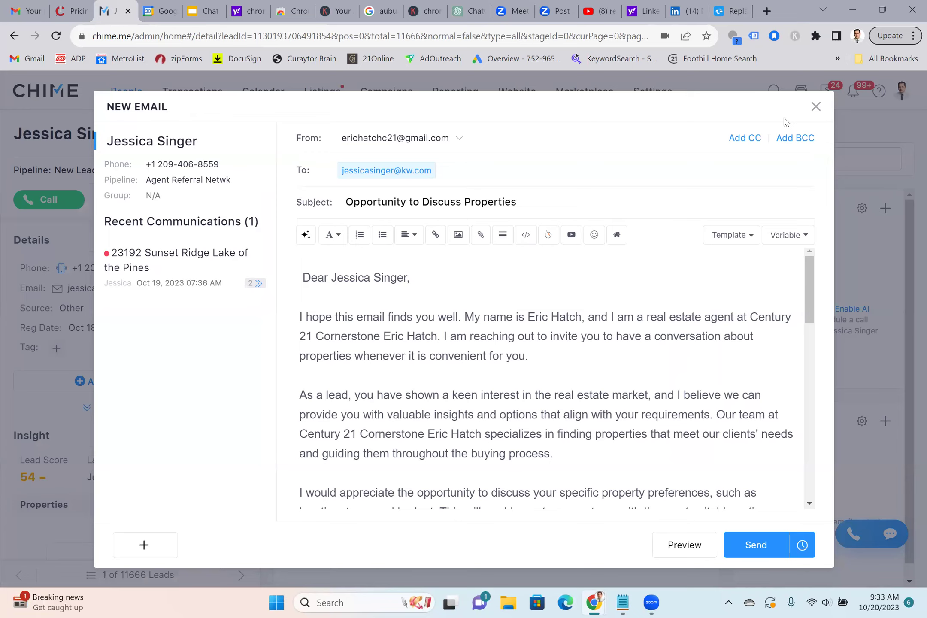
Close the Chime draft unsent and start a blank Gmail message with the signature
left_click(815, 107)
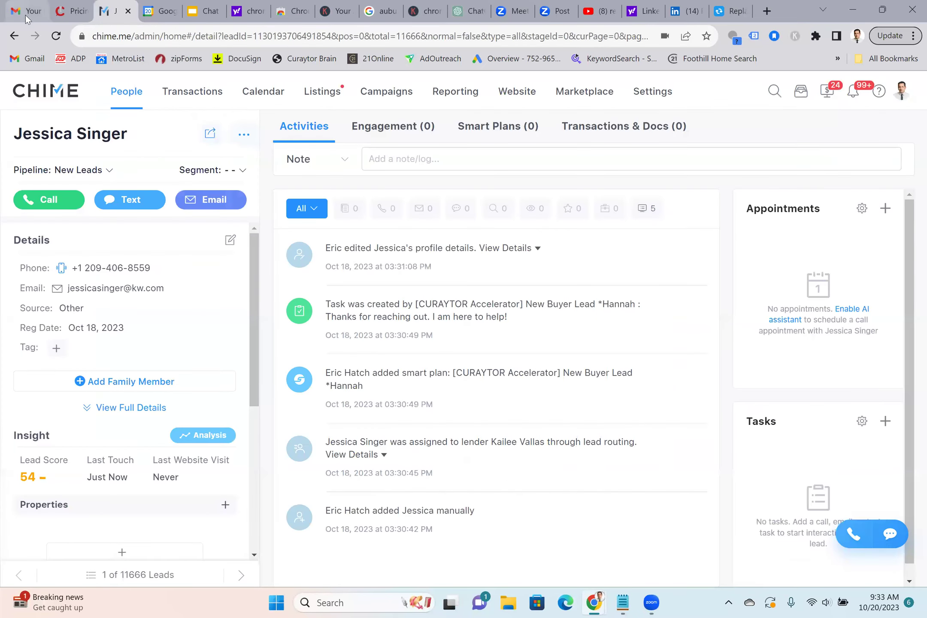
left_click(22, 11)
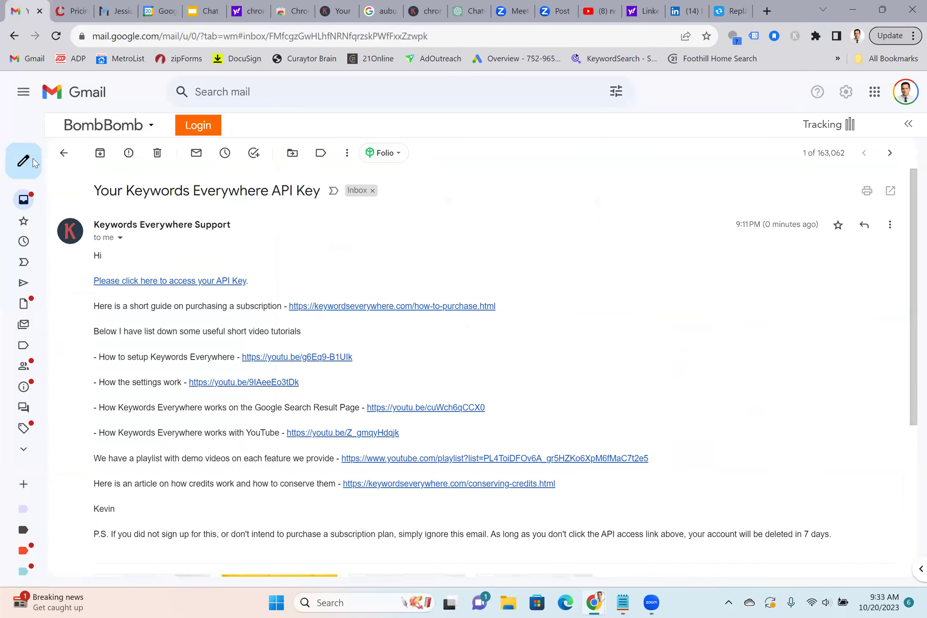
left_click(20, 163)
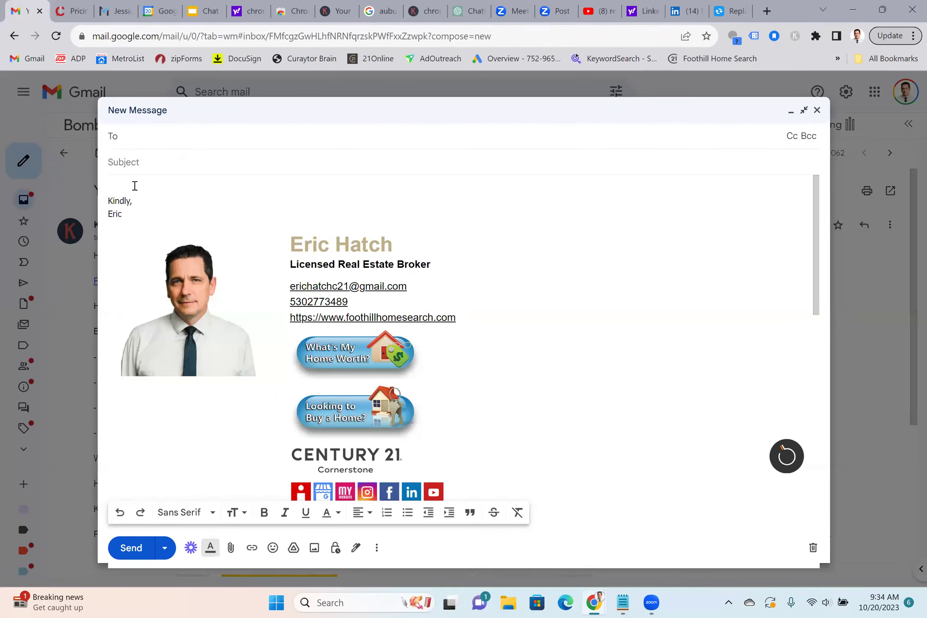
left_click(182, 163)
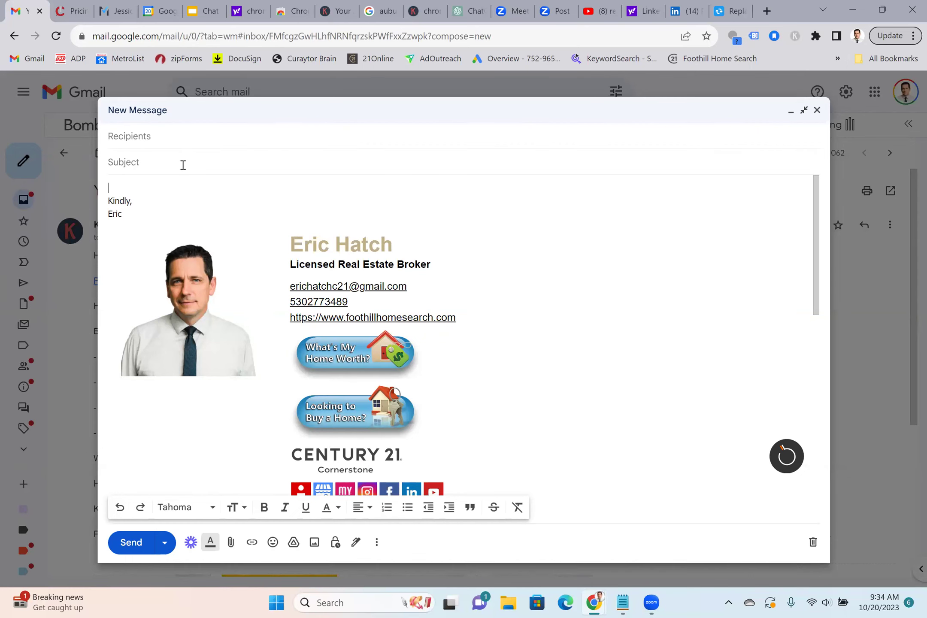
Look over the blank Gmail message, then return to the lead's page in Chime
scroll(174, 264, "down", 5)
scroll(138, 209, "up", 5)
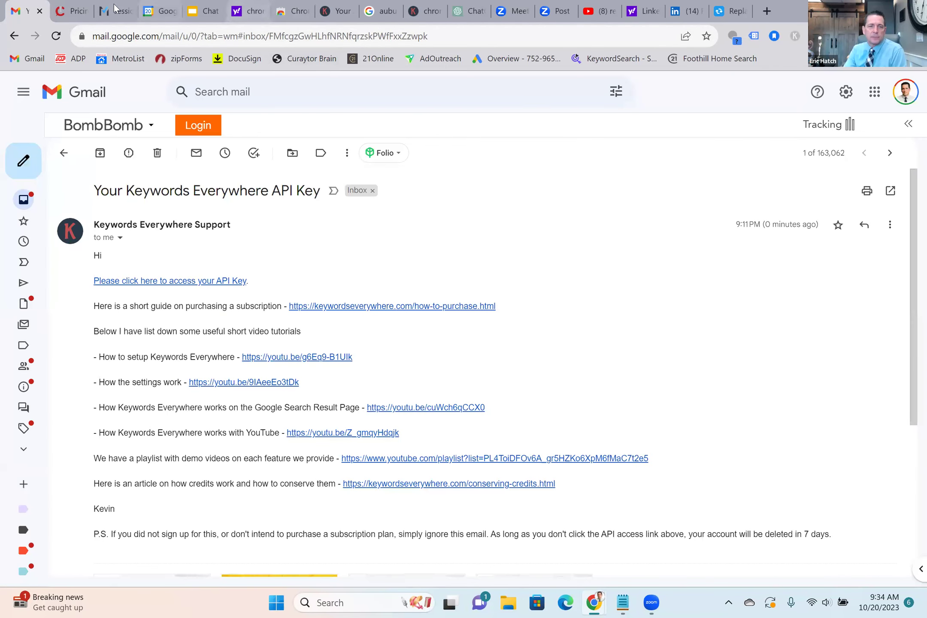
left_click(115, 6)
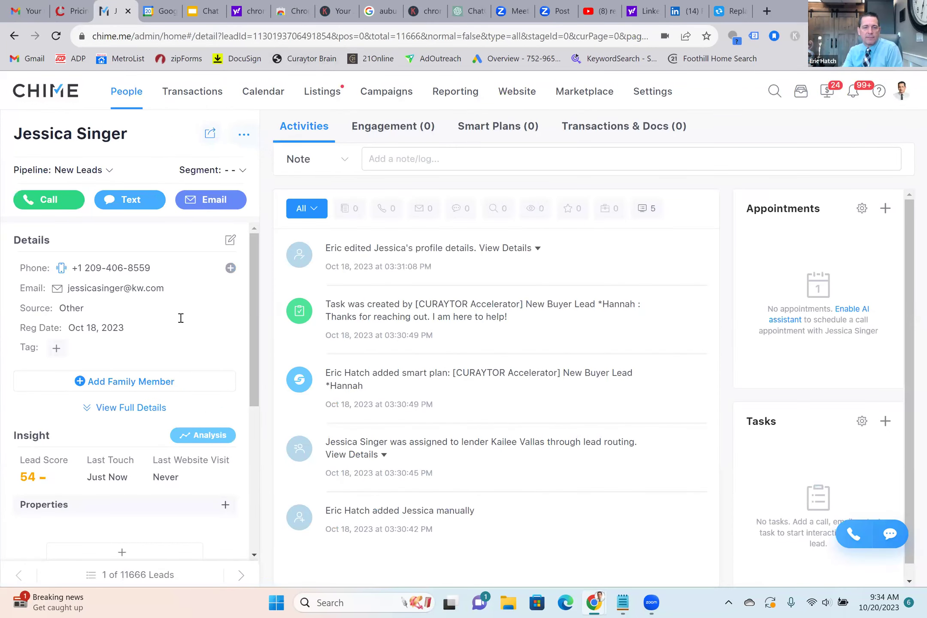
Start a new email and have the AI draft a Property Needs email asking the lead's preferences
scroll(180, 320, "down", 2)
scroll(179, 320, "up", 2)
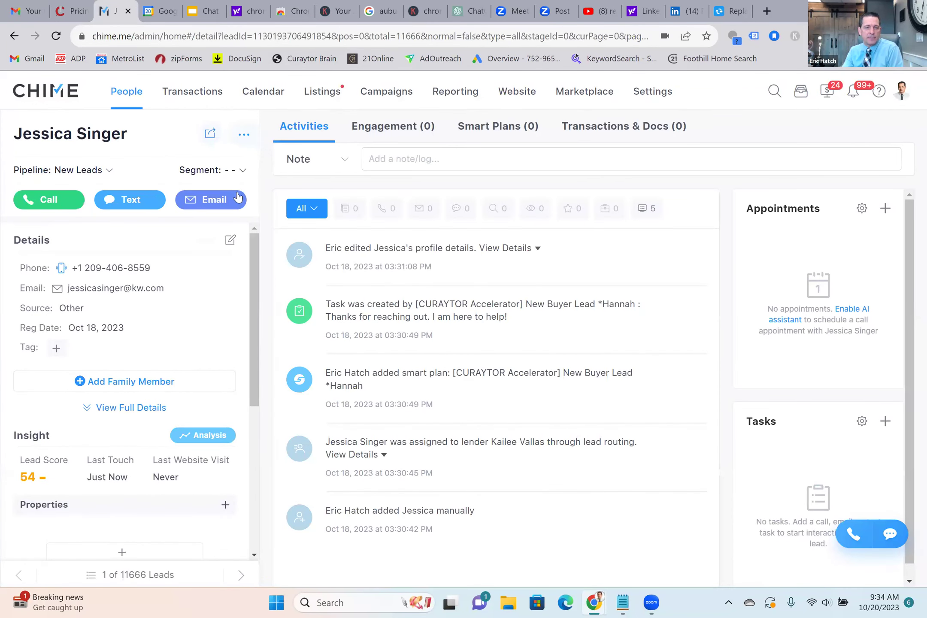
left_click(204, 201)
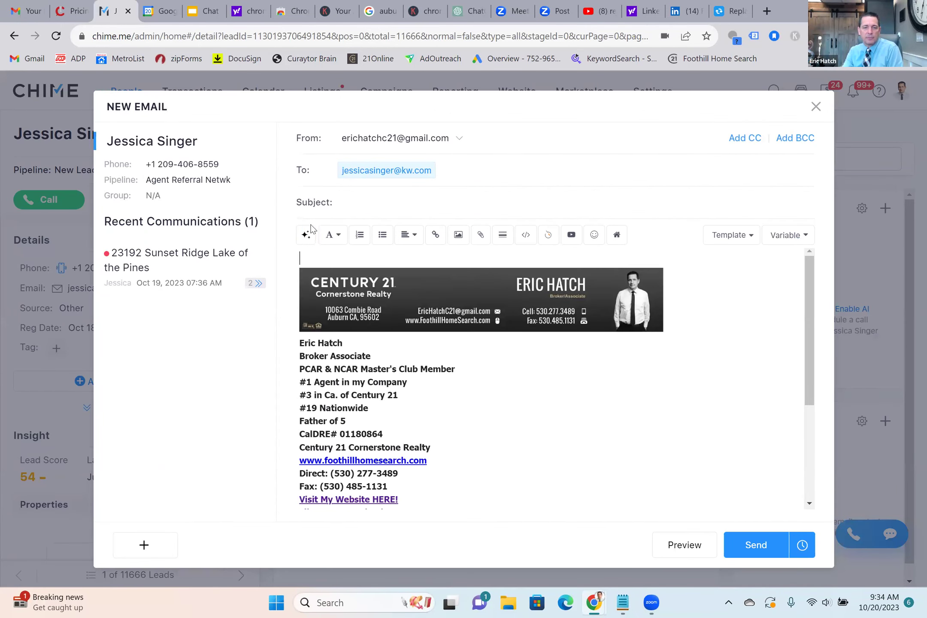
left_click(305, 238)
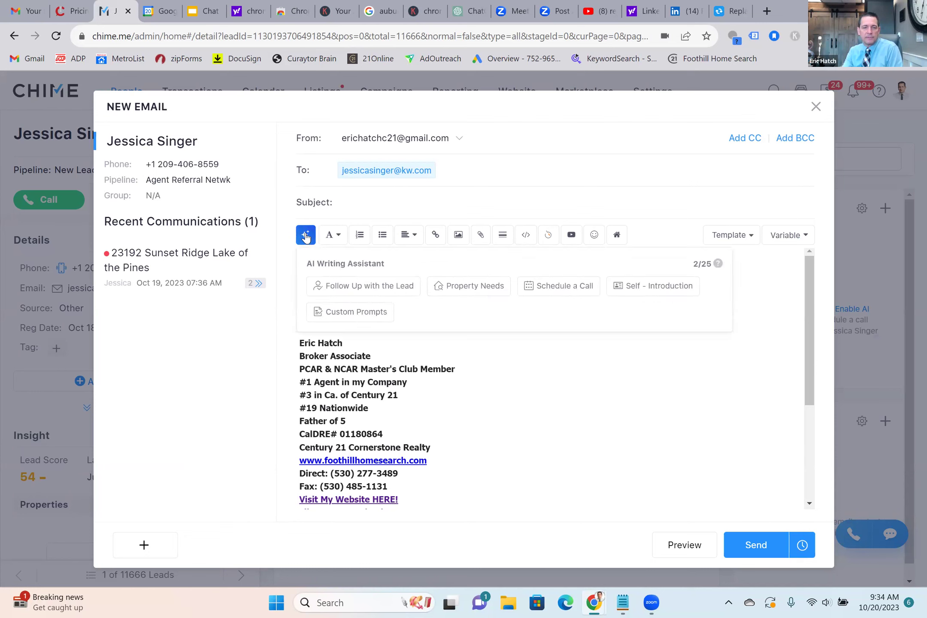
left_click(471, 287)
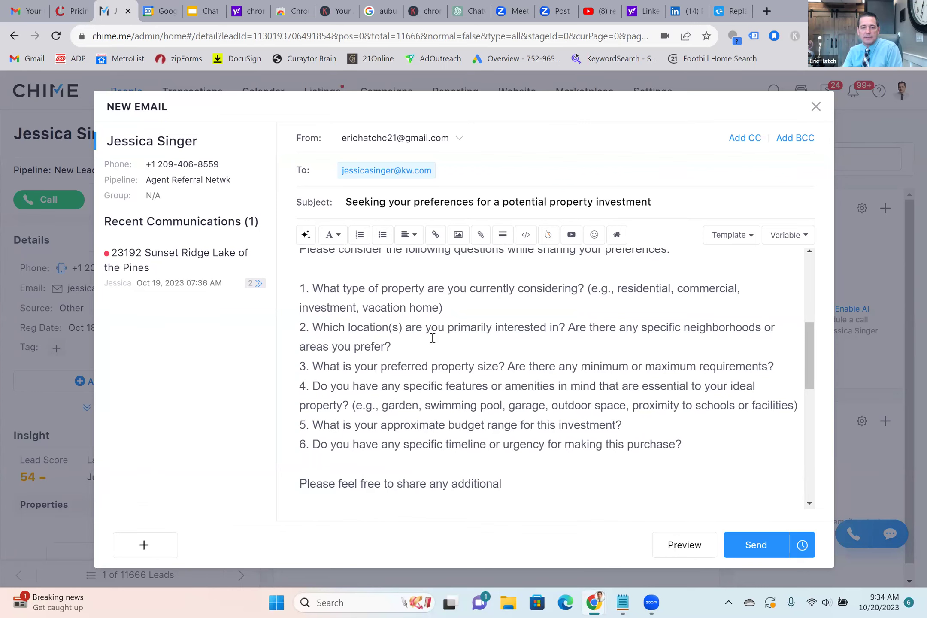
scroll(425, 309, "up", 3)
scroll(494, 403, "down", 1)
scroll(546, 392, "down", 3)
Browse the saved email templates list, then close the draft without sending
left_click(744, 236)
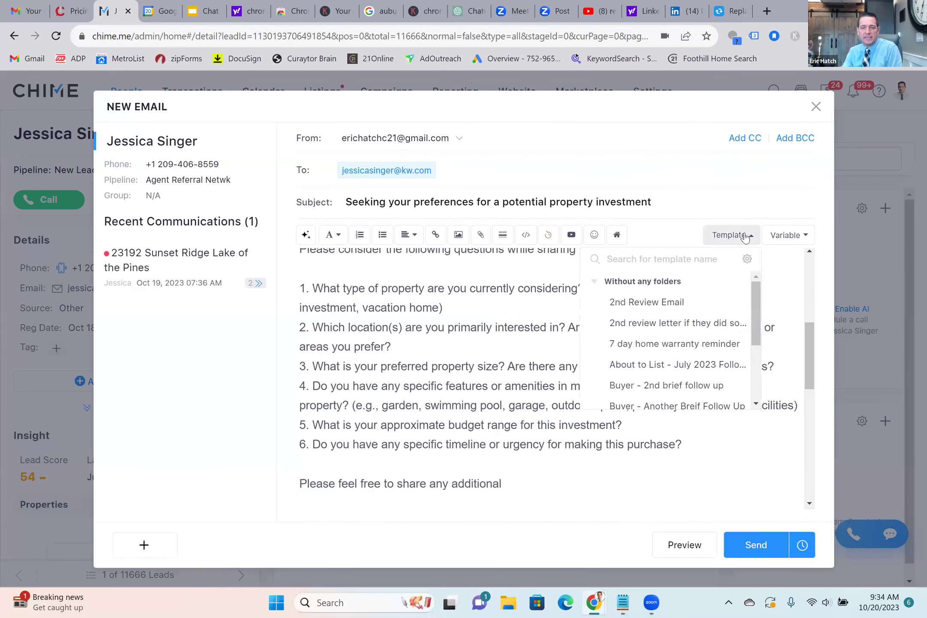
left_click(788, 268)
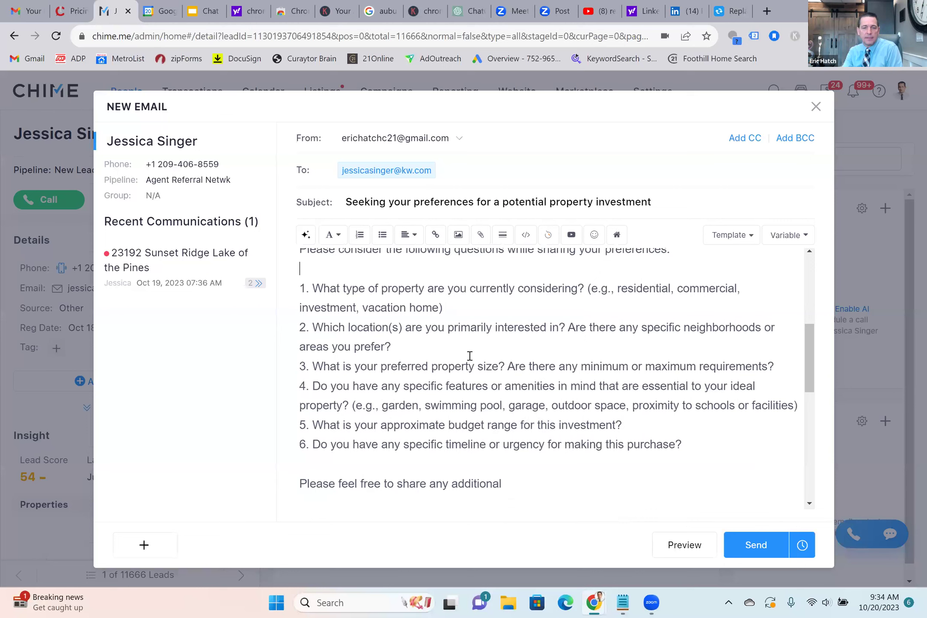
left_click(734, 236)
left_click(386, 271)
scroll(482, 344, "down", 4)
scroll(482, 344, "up", 2)
scroll(482, 340, "up", 6)
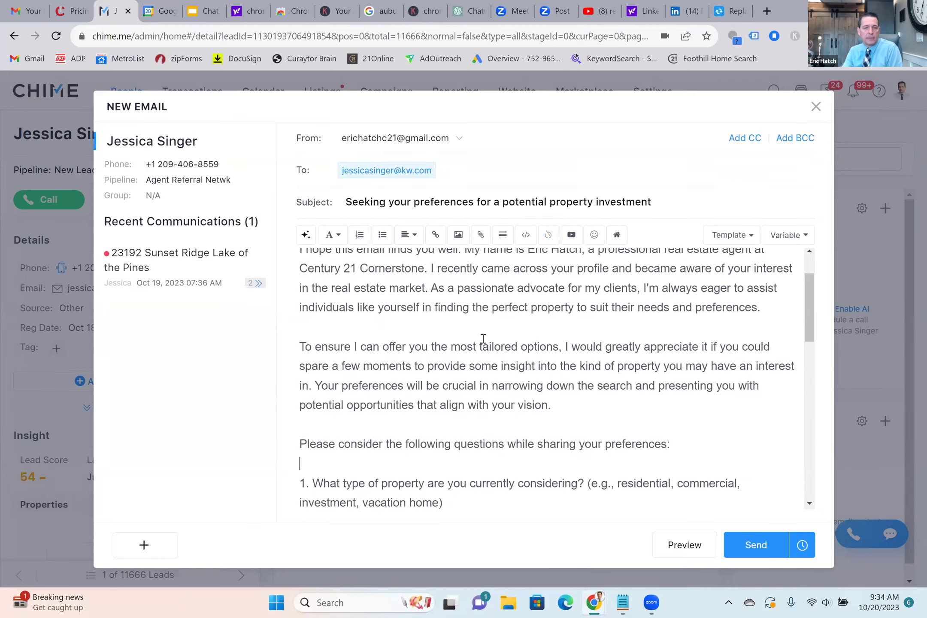
left_click(815, 107)
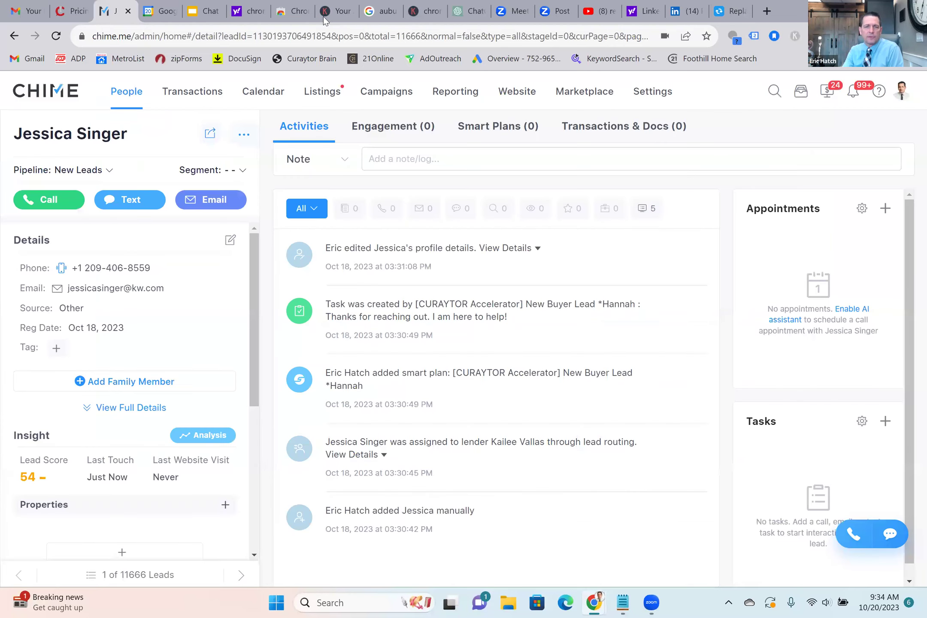
Look through the Keywords Everywhere top pages, API key and store pages, then go to ChatGPT
left_click(333, 11)
left_click(422, 11)
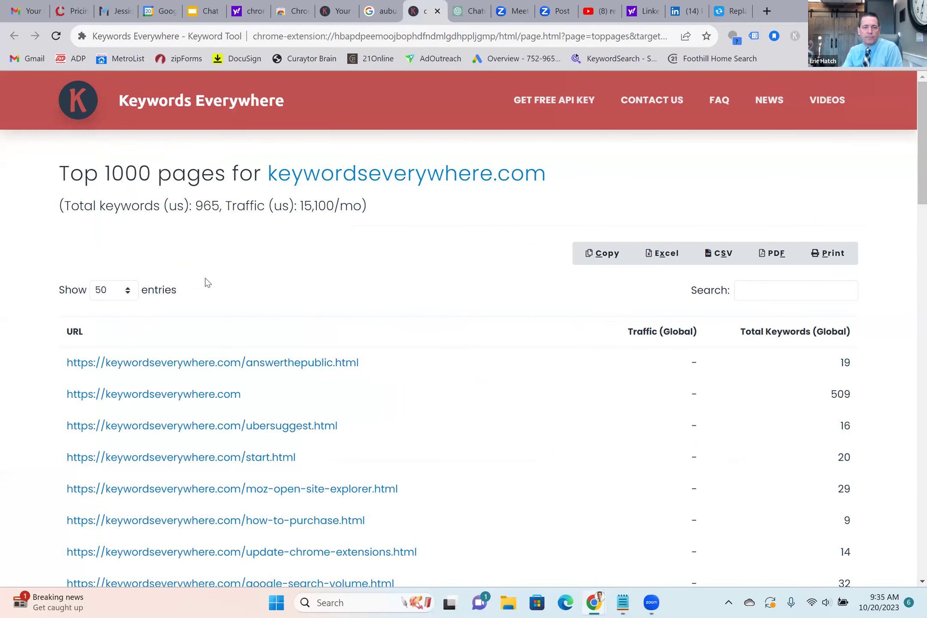
left_click(336, 12)
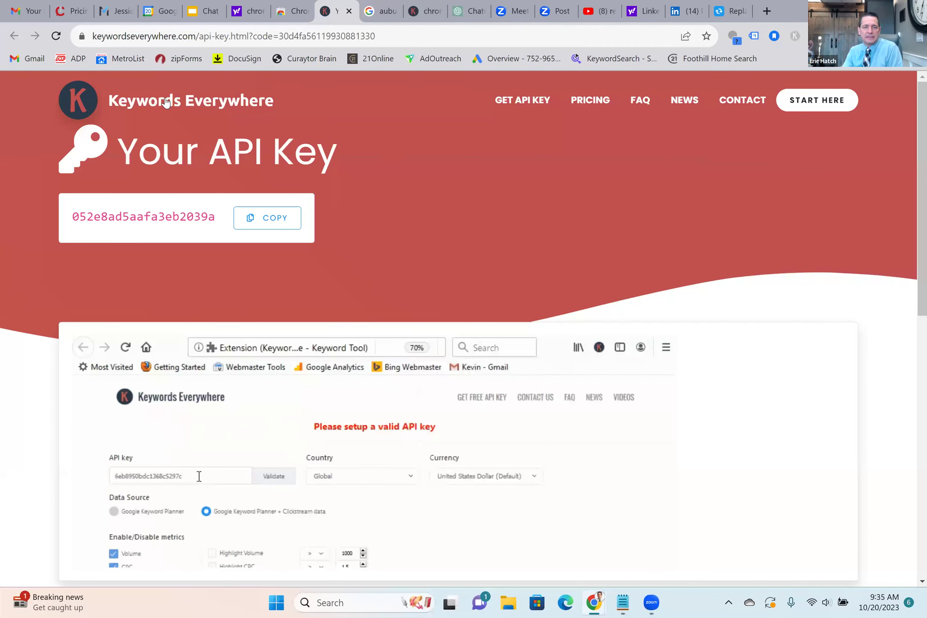
left_click(294, 19)
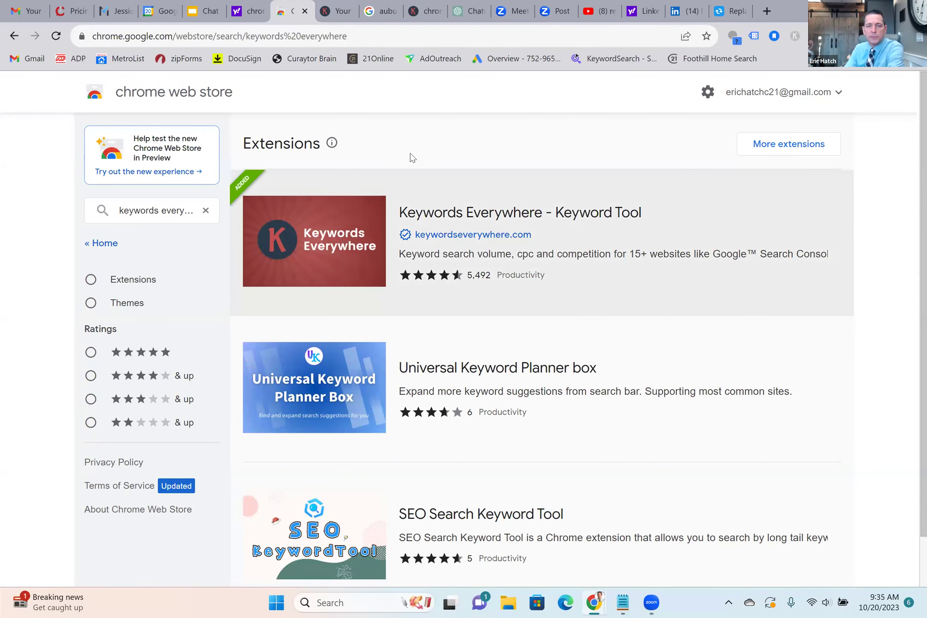
left_click(474, 13)
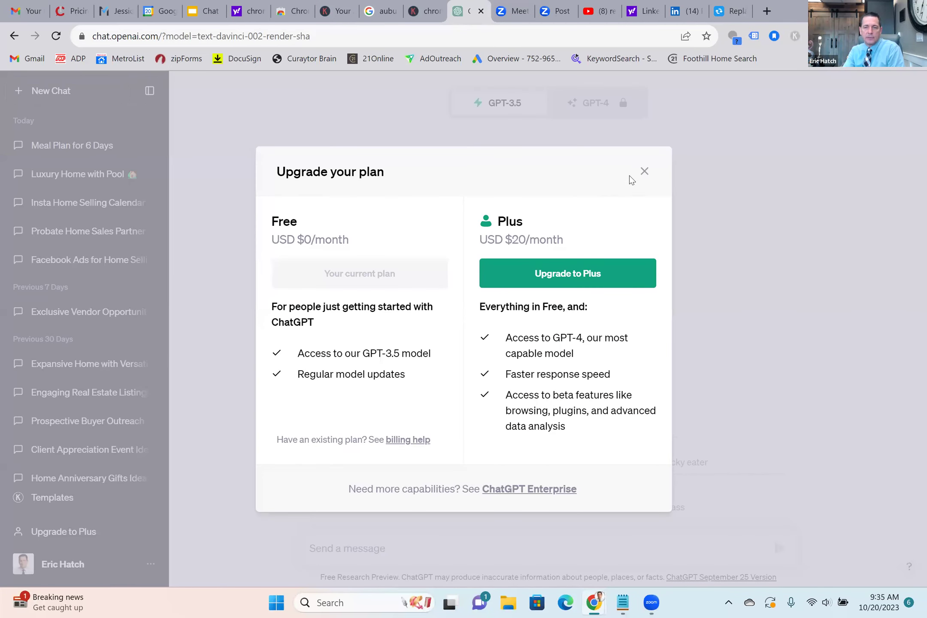
Dismiss the upgrade offer and list Keywords Everywhere templates for Professionals › Realtors
left_click(46, 497)
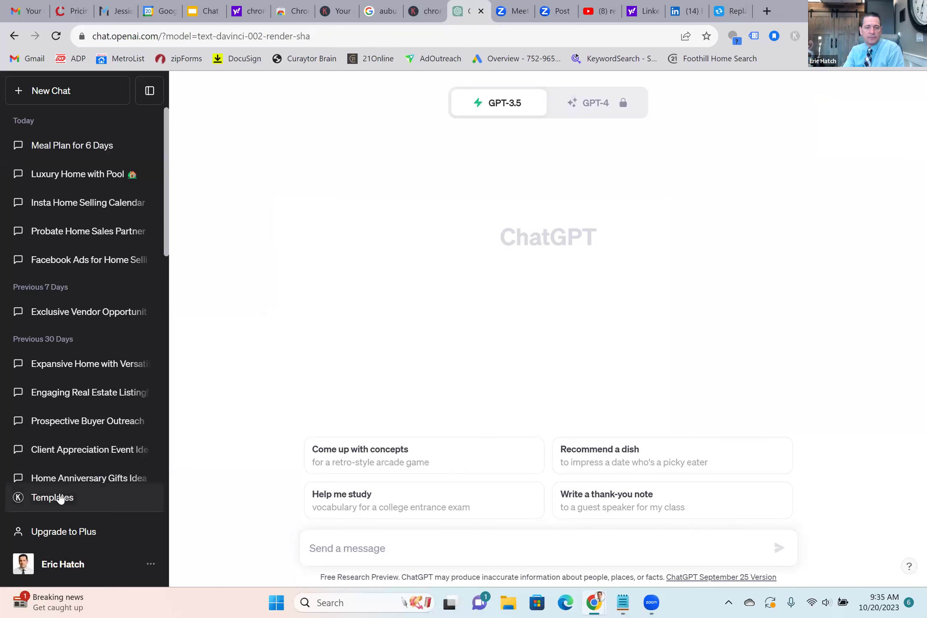
left_click(58, 498)
left_click(299, 156)
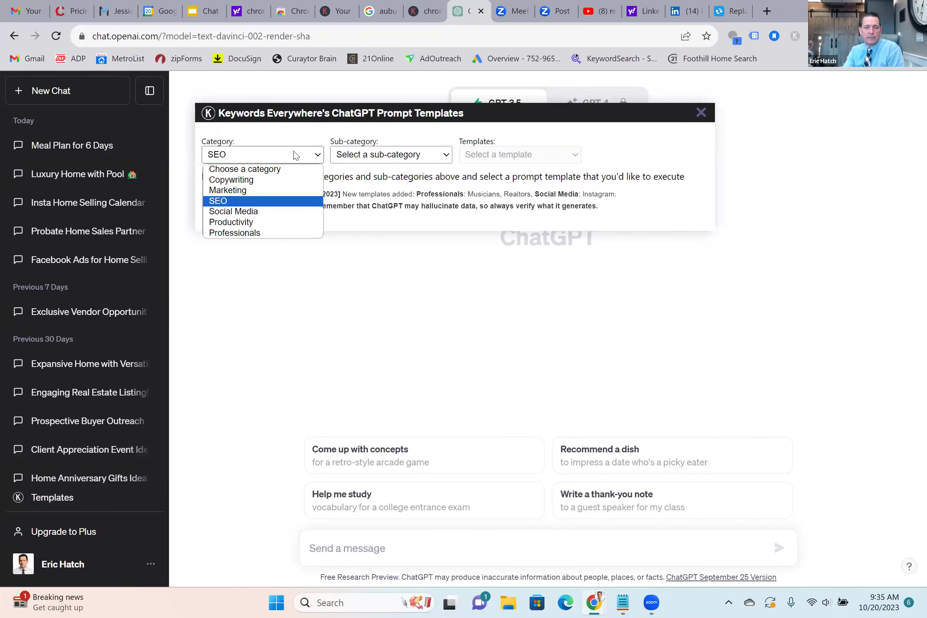
left_click(275, 233)
left_click(394, 155)
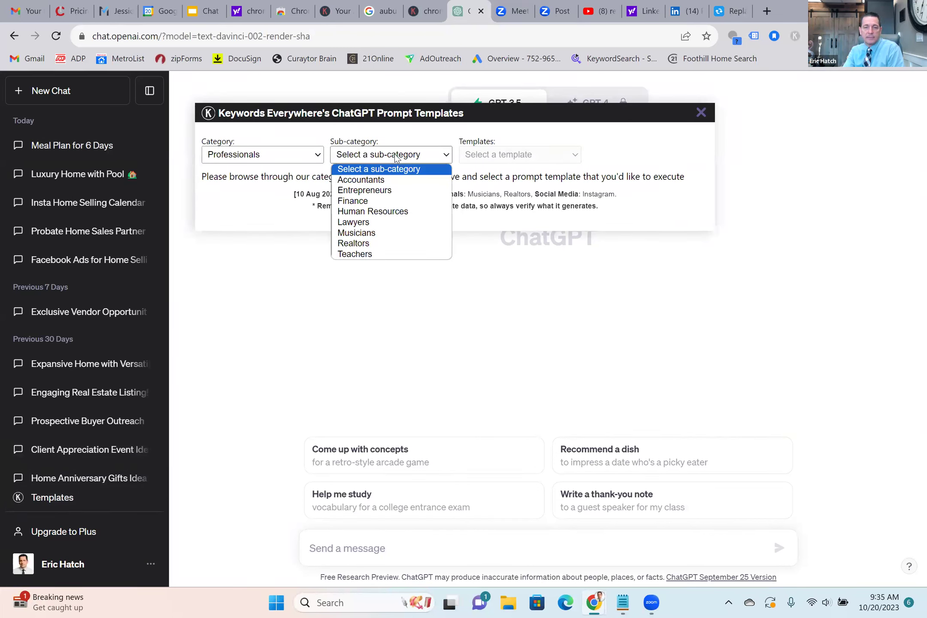
left_click(374, 243)
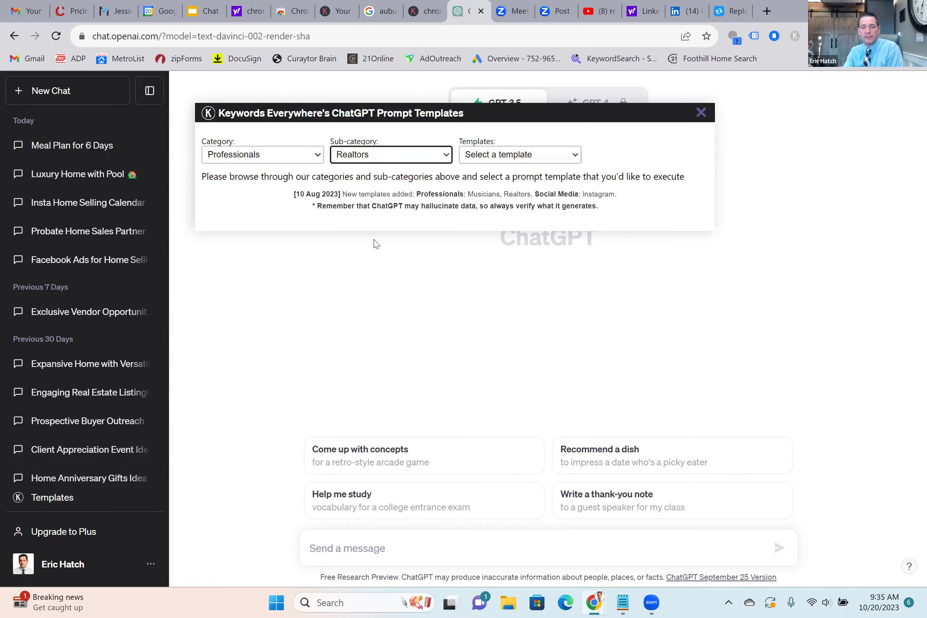
left_click(512, 155)
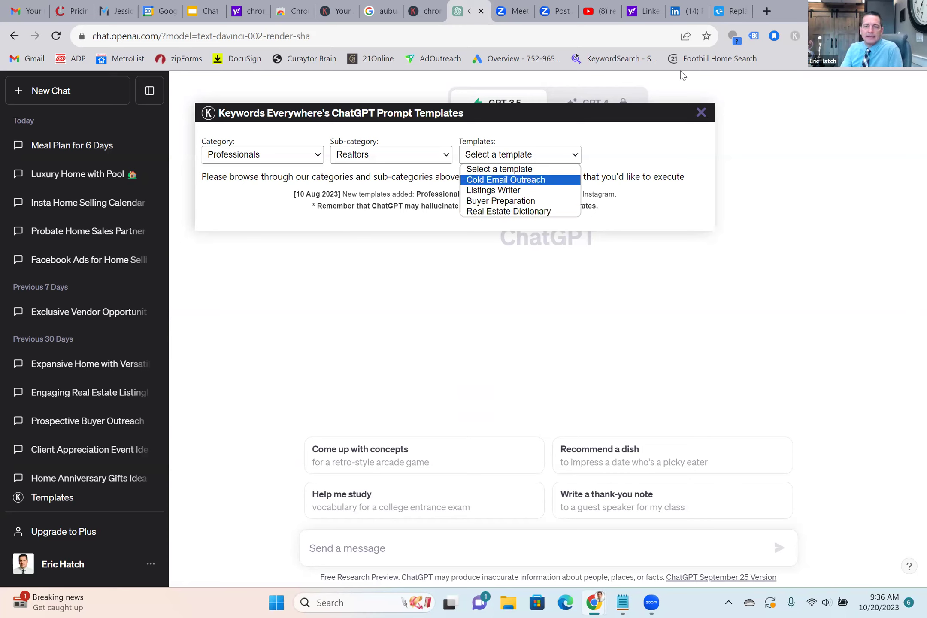
Close the template list and go to prospector.metrolist.net in a new tab
left_click(767, 14)
left_click(767, 12)
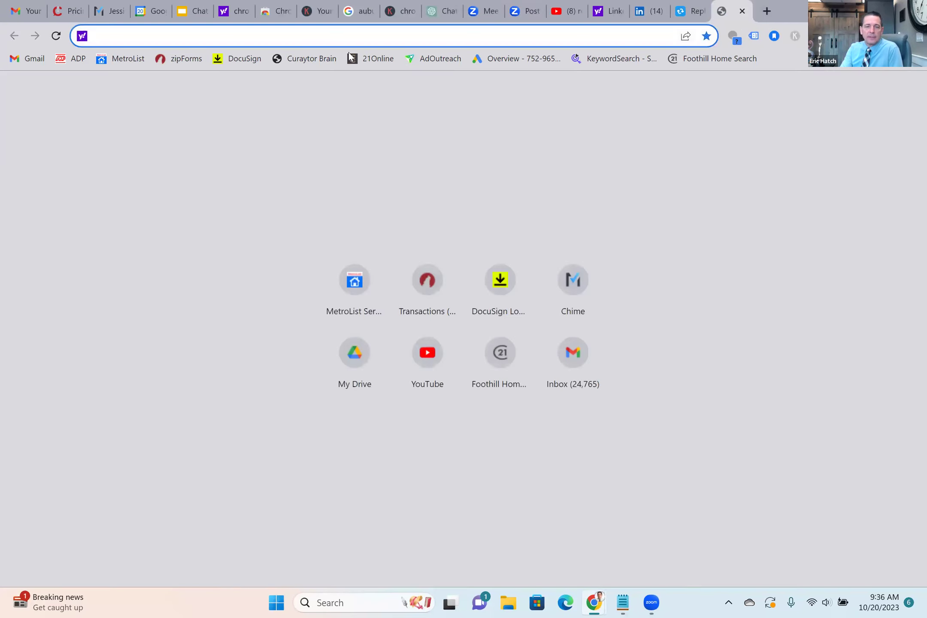
type("pros")
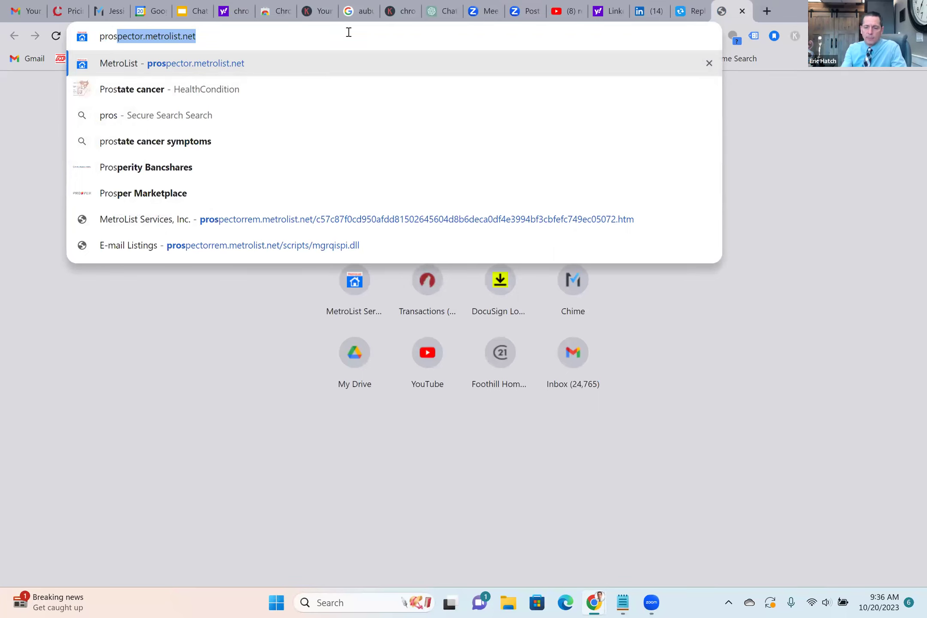
key("Return")
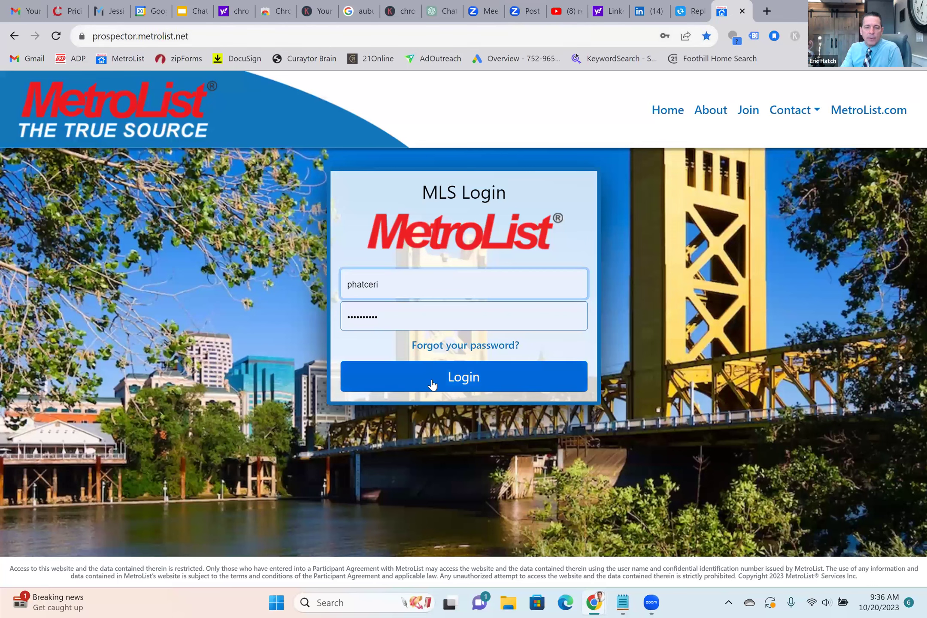
Log in, mark all notices read, and launch Prospector+ MLS, choosing Repair Later for searches
left_click(431, 382)
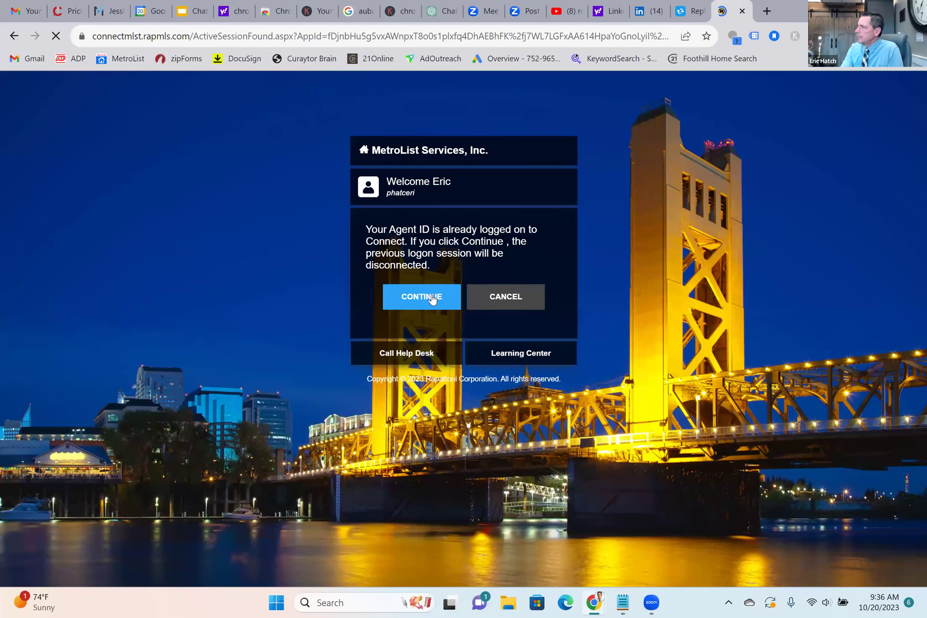
left_click(431, 298)
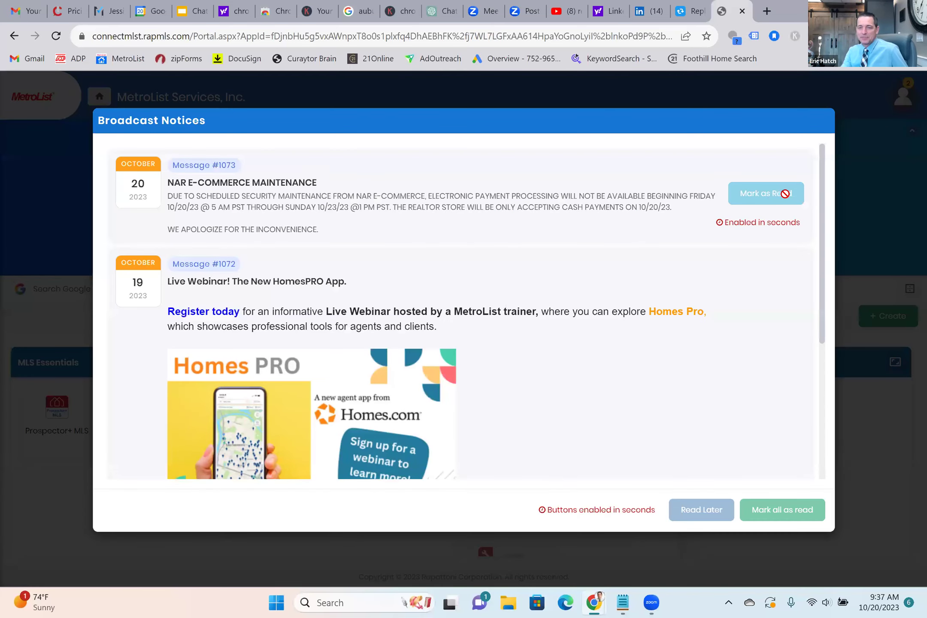
left_click(768, 193)
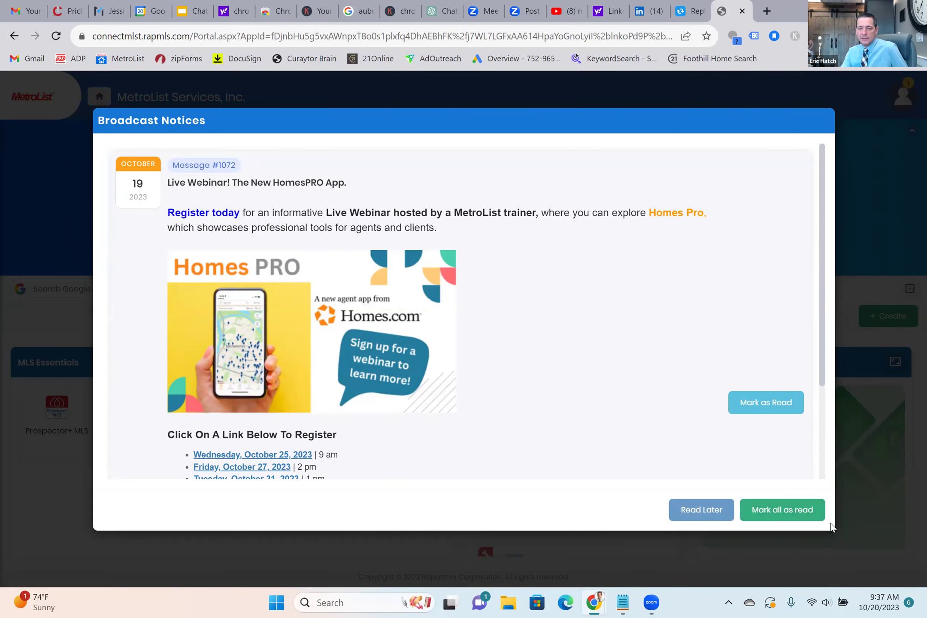
left_click(780, 510)
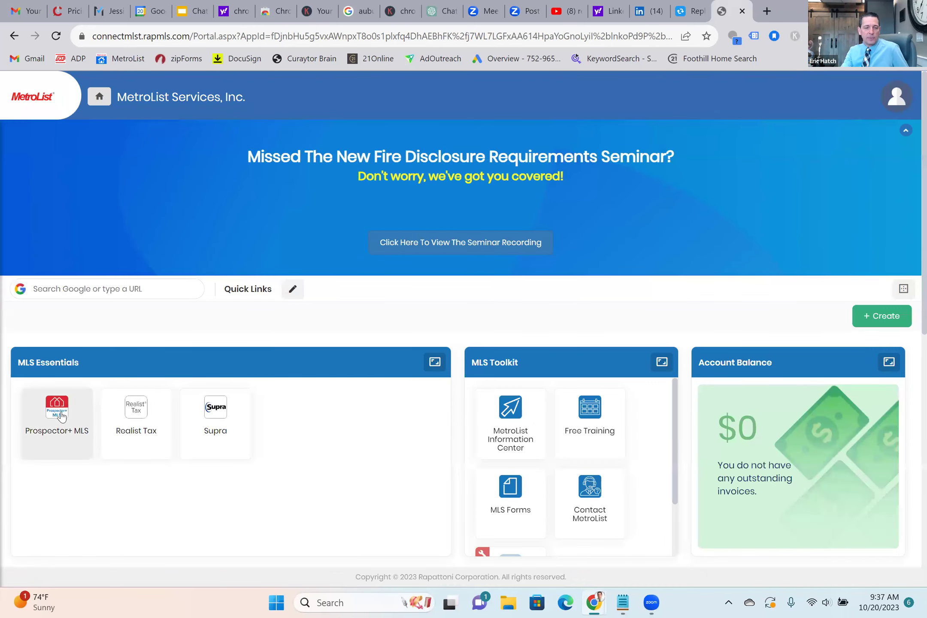
left_click(61, 413)
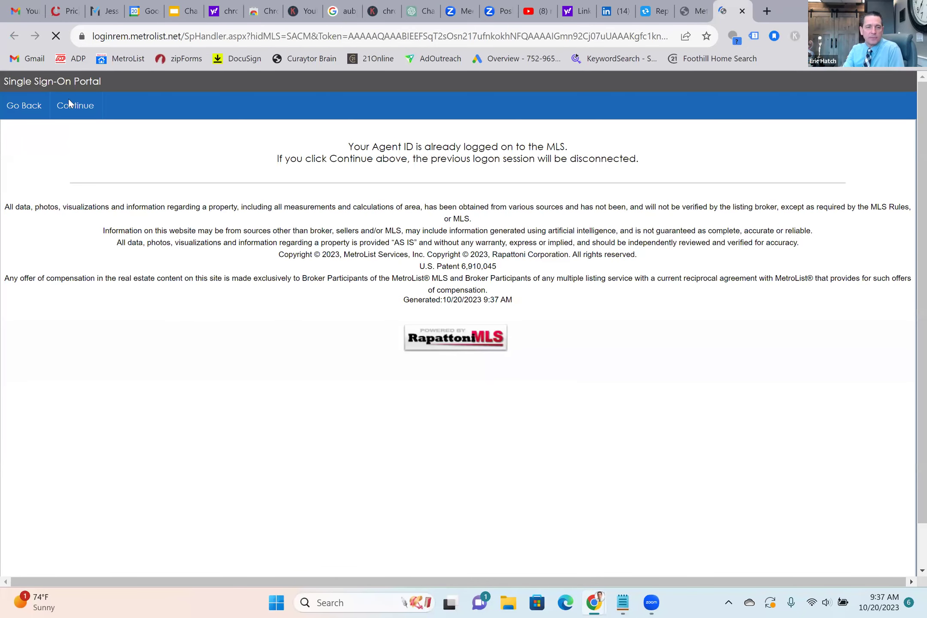
left_click(80, 105)
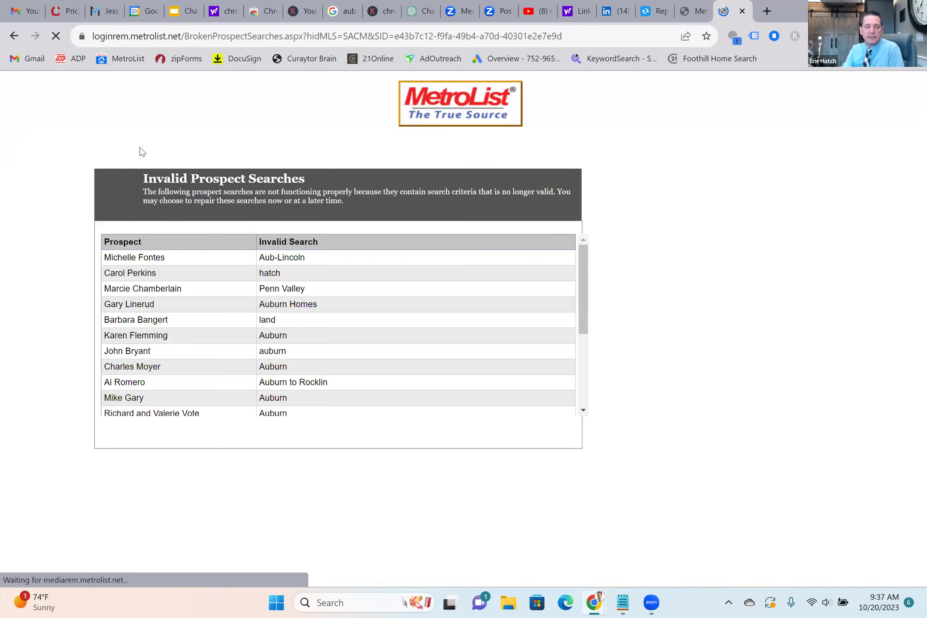
left_click(541, 430)
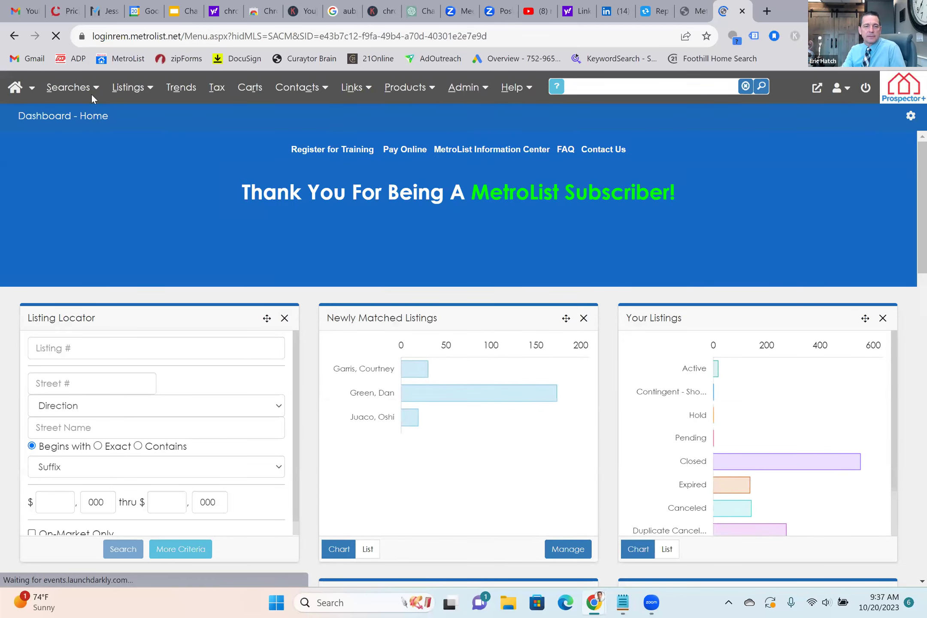
Run a Standard search for South County - Lake of the Pines (13115) and view its 11 listings
left_click(146, 88)
left_click(94, 89)
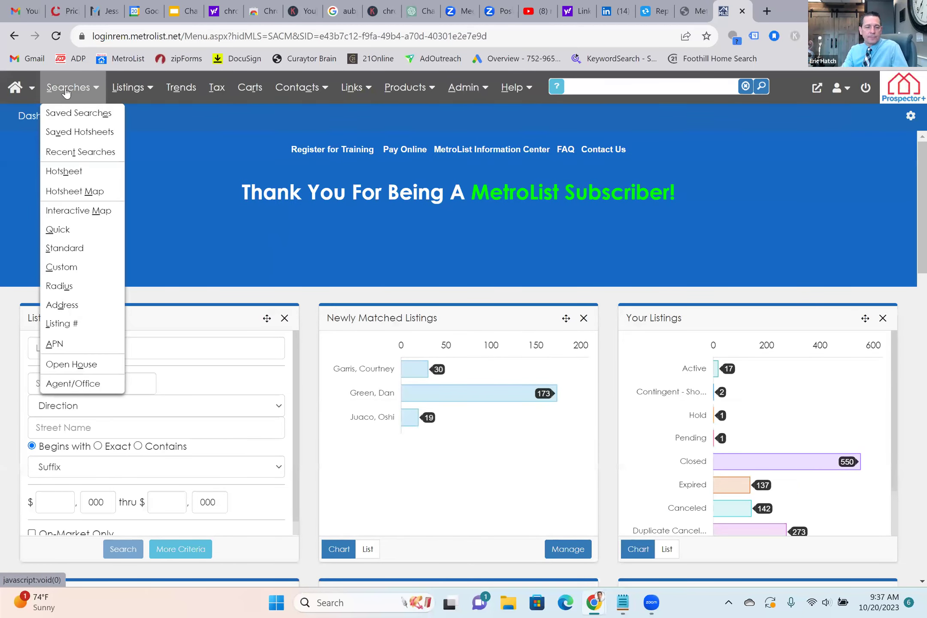
left_click(73, 246)
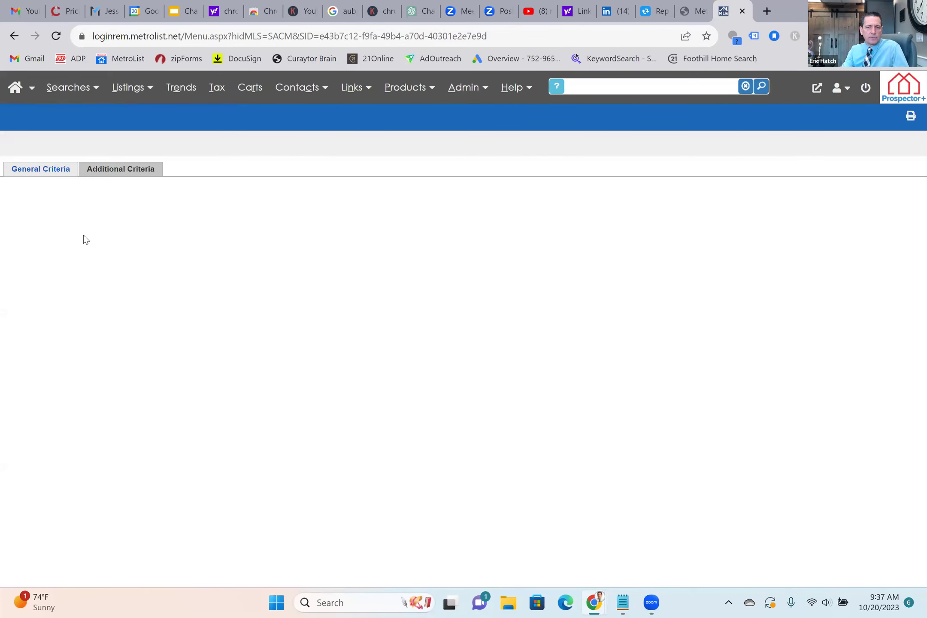
scroll(47, 344, "down", 1)
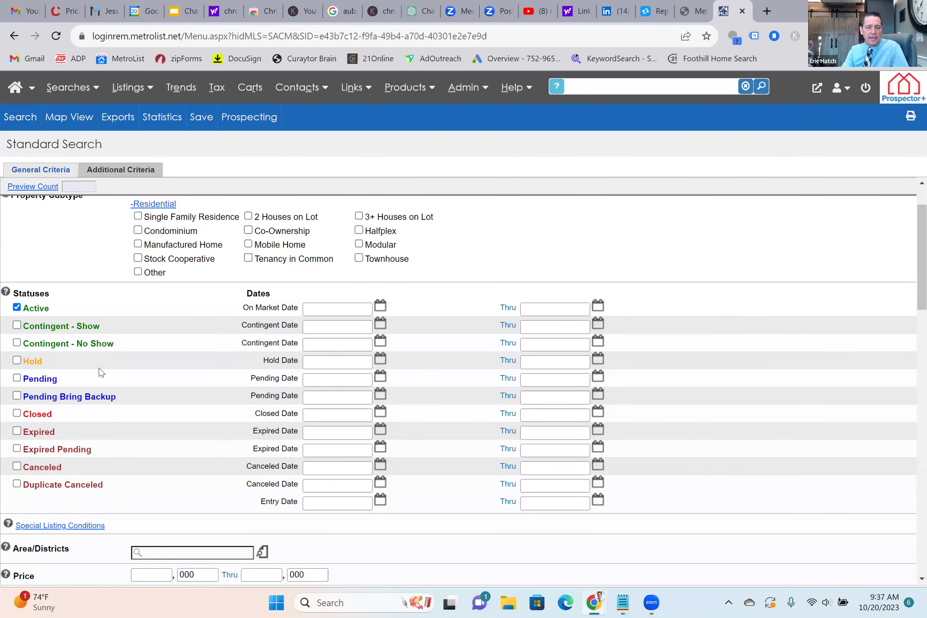
scroll(98, 368, "down", 3)
left_click(177, 357)
type("lake of")
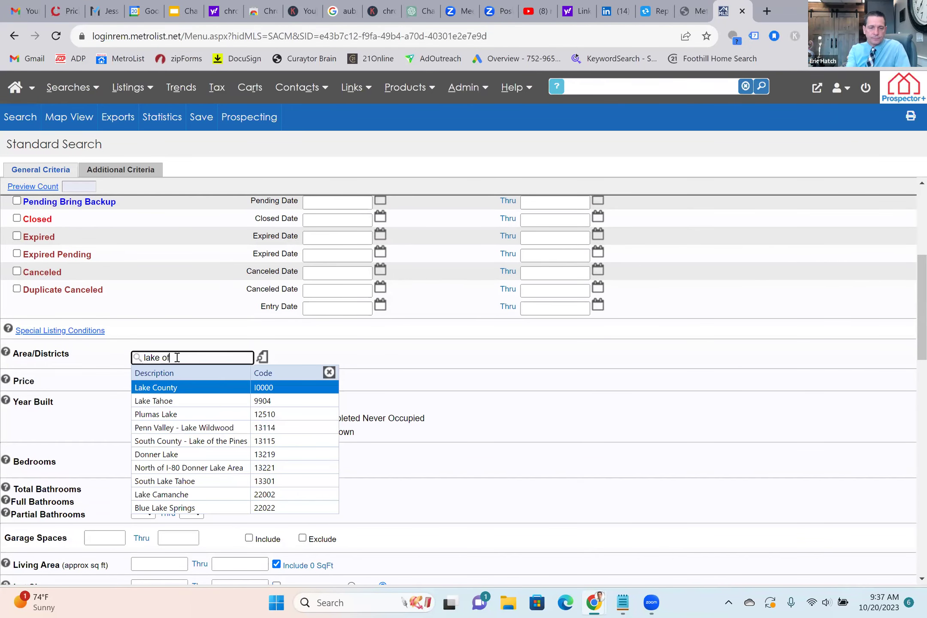
left_click(179, 387)
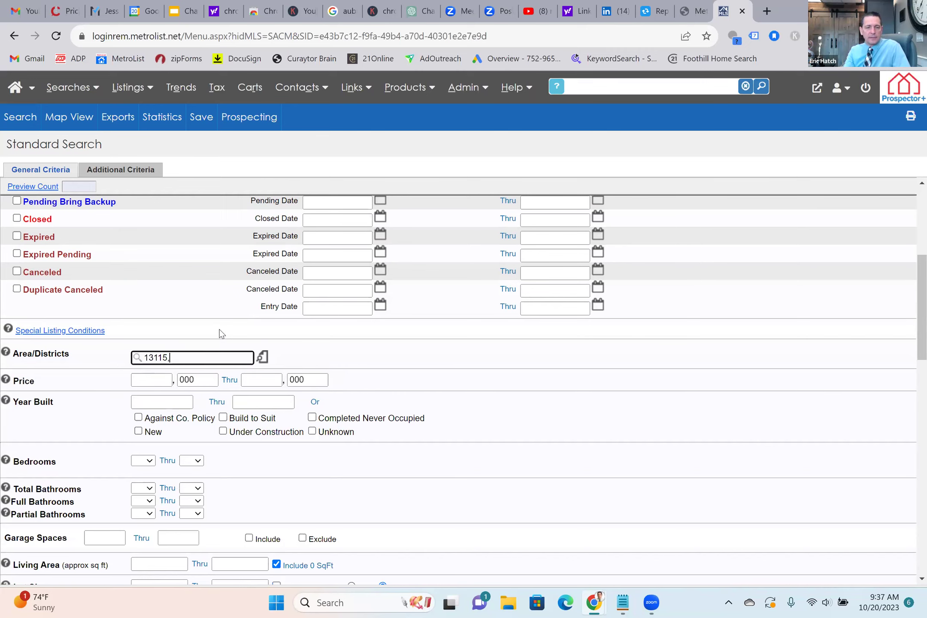
left_click(33, 186)
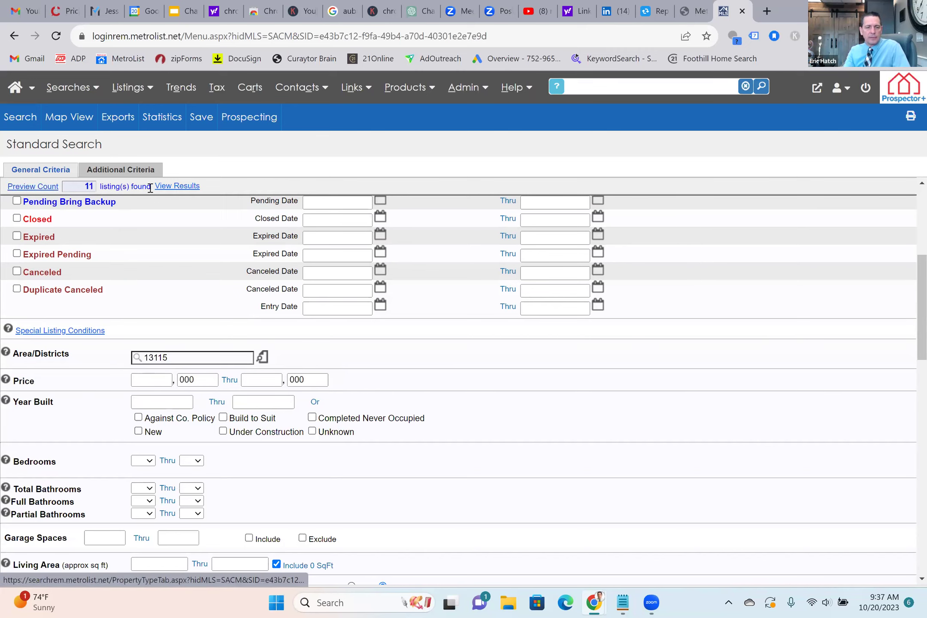
left_click(167, 186)
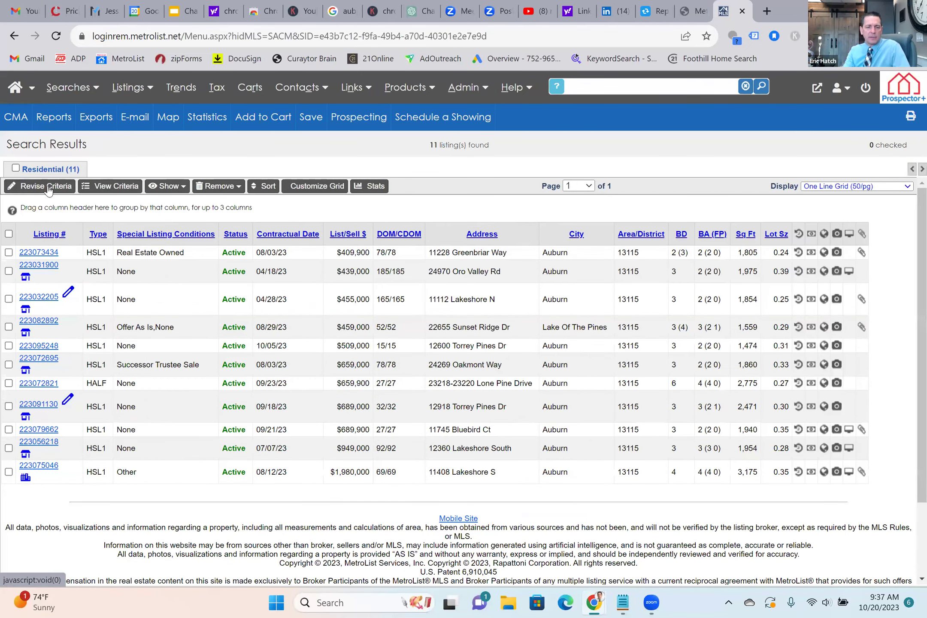
Revise the criteria and review the Standard Search form with Residential, Active and area 13115
left_click(47, 186)
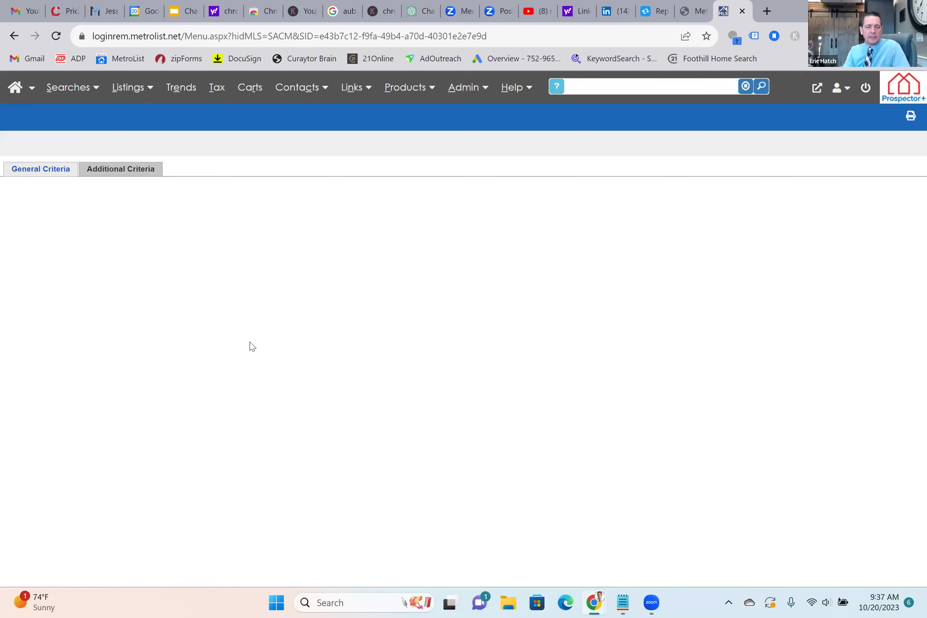
scroll(252, 347, "down", 7)
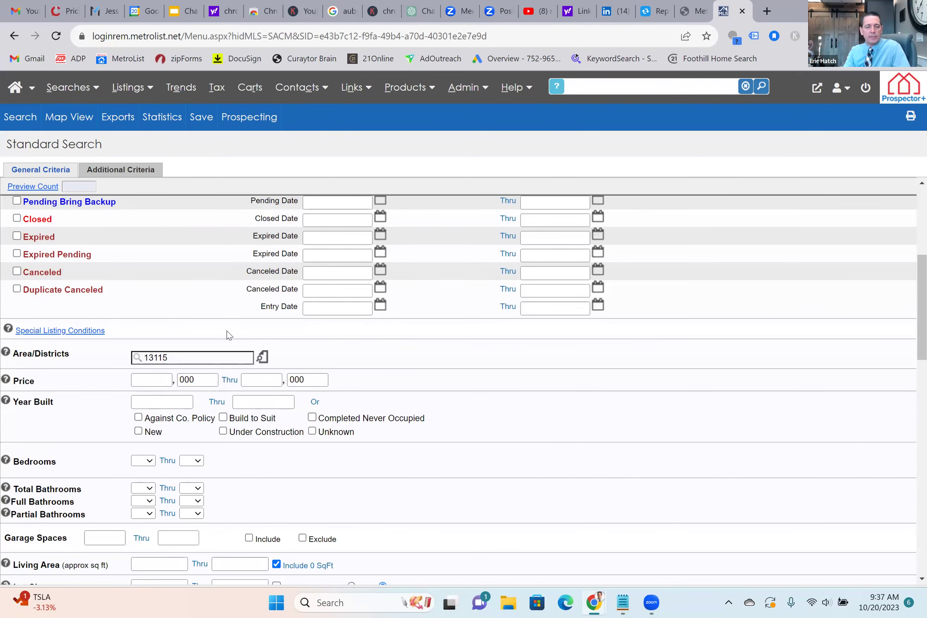
scroll(236, 332, "up", 3)
scroll(239, 326, "up", 3)
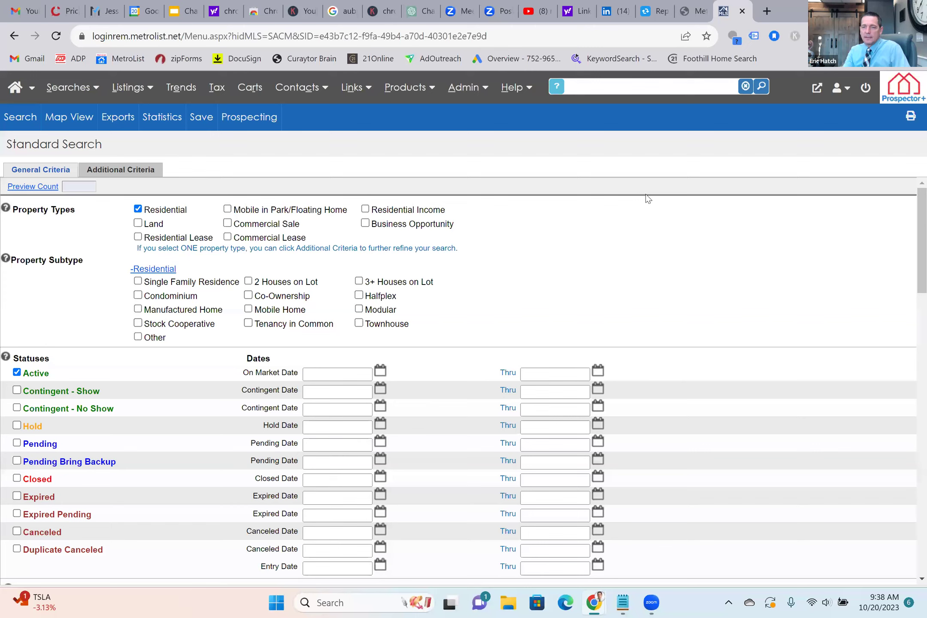
Open another Prospector+ page in a new tab and continue in that MetroList session
left_click(816, 91)
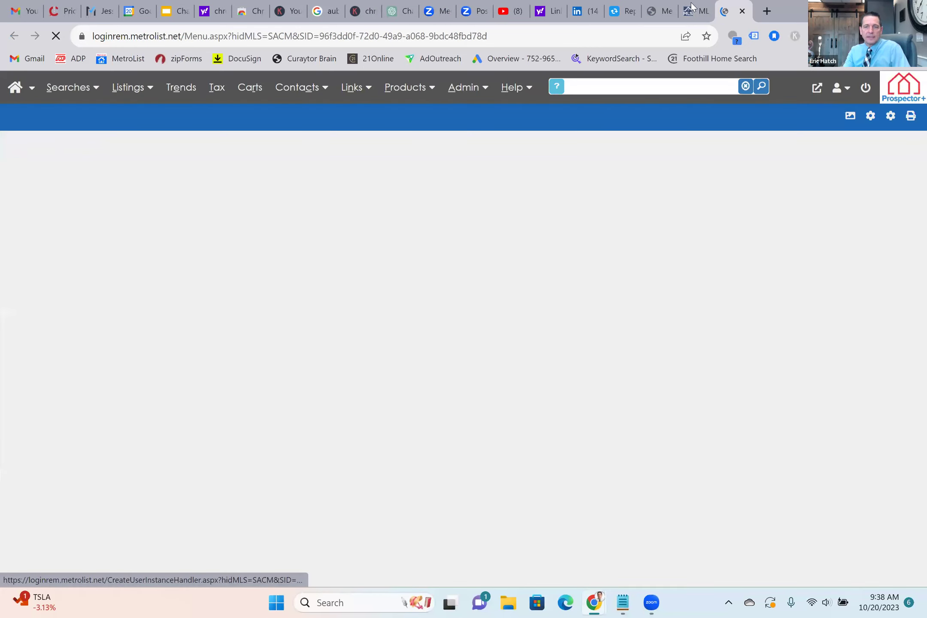
left_click(693, 12)
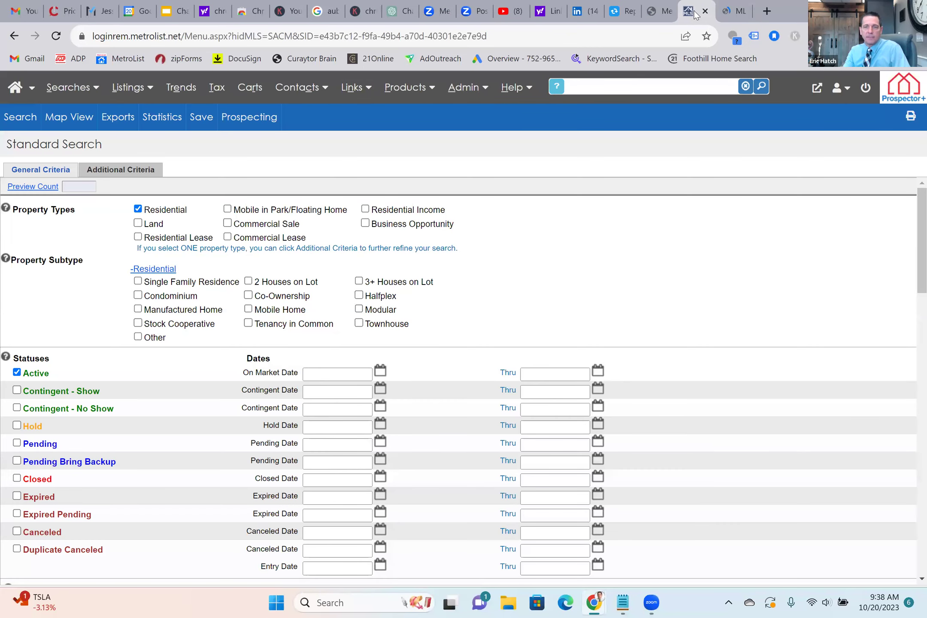
left_click(734, 11)
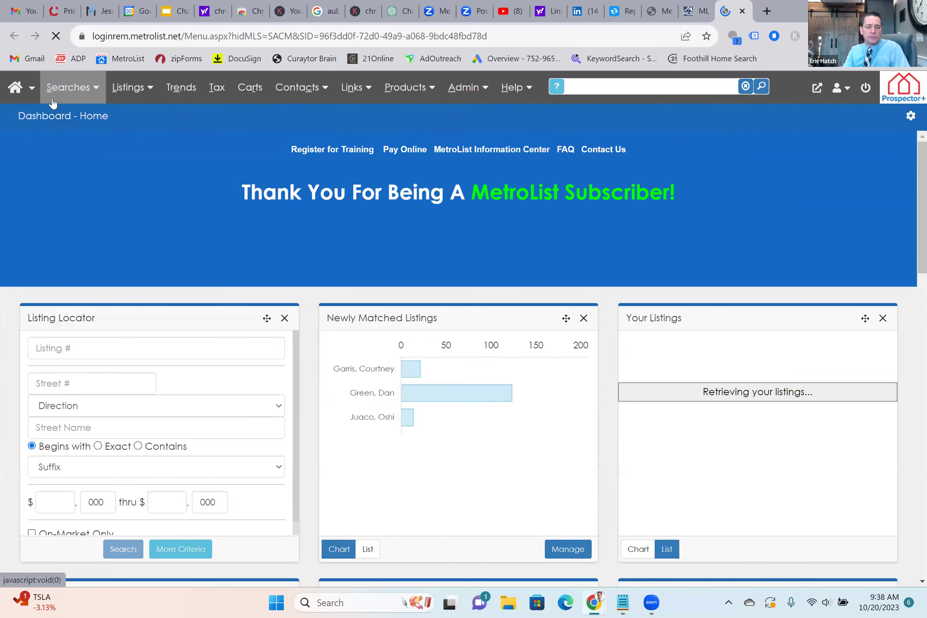
Rerun the latest Standard search from Recent Searches and add Pending to its statuses
left_click(58, 88)
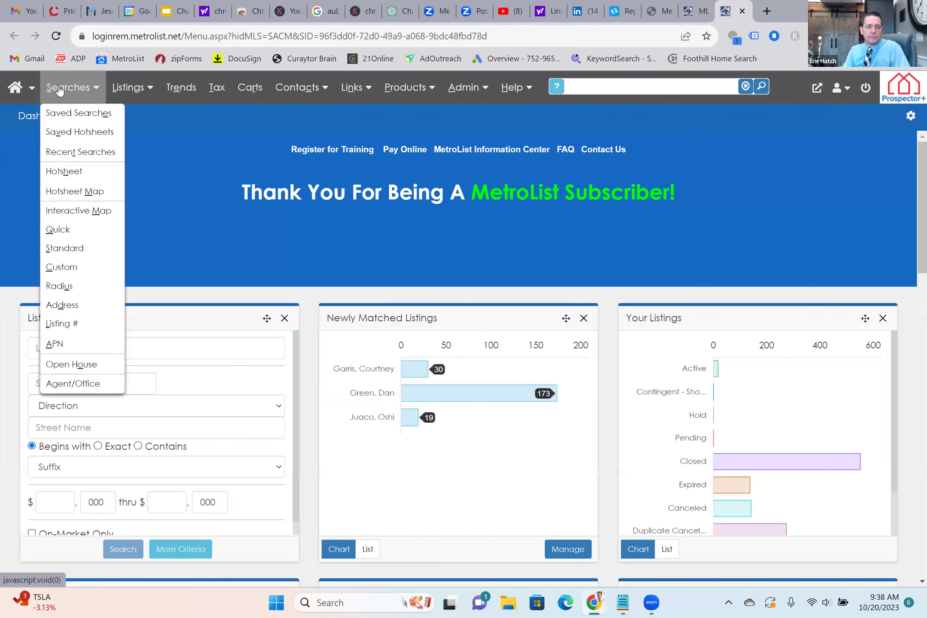
left_click(71, 153)
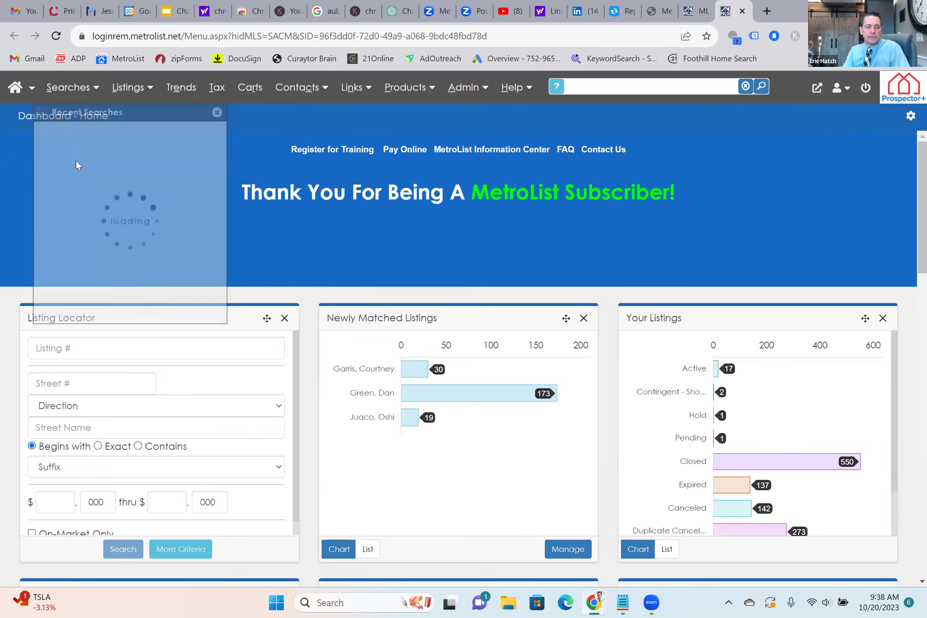
left_click(69, 133)
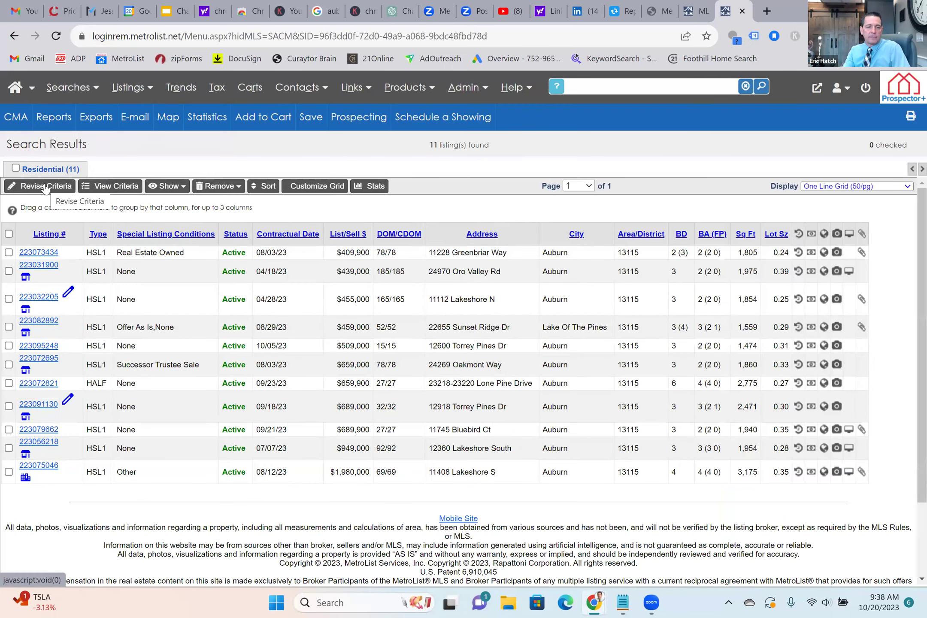
left_click(45, 188)
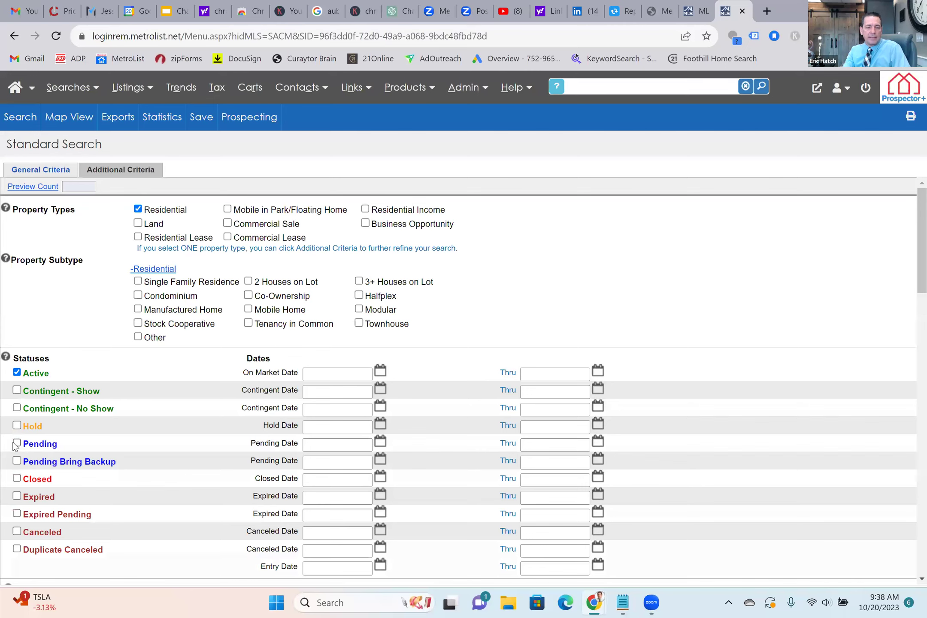
scroll(152, 420, "down", 4)
left_click(33, 187)
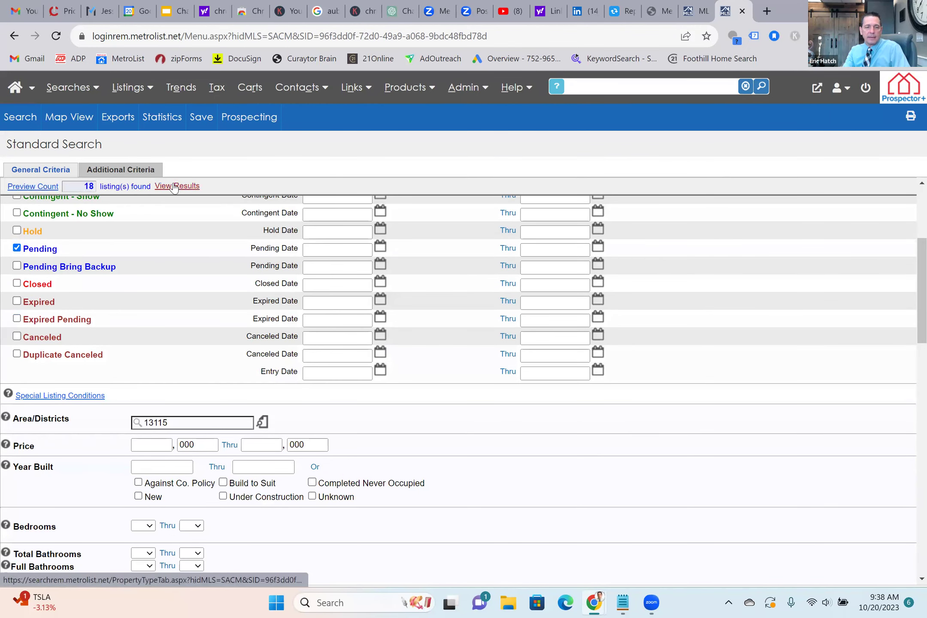
View the 18 area 13115 results, then rerun the latest Standard search in a second session
left_click(193, 188)
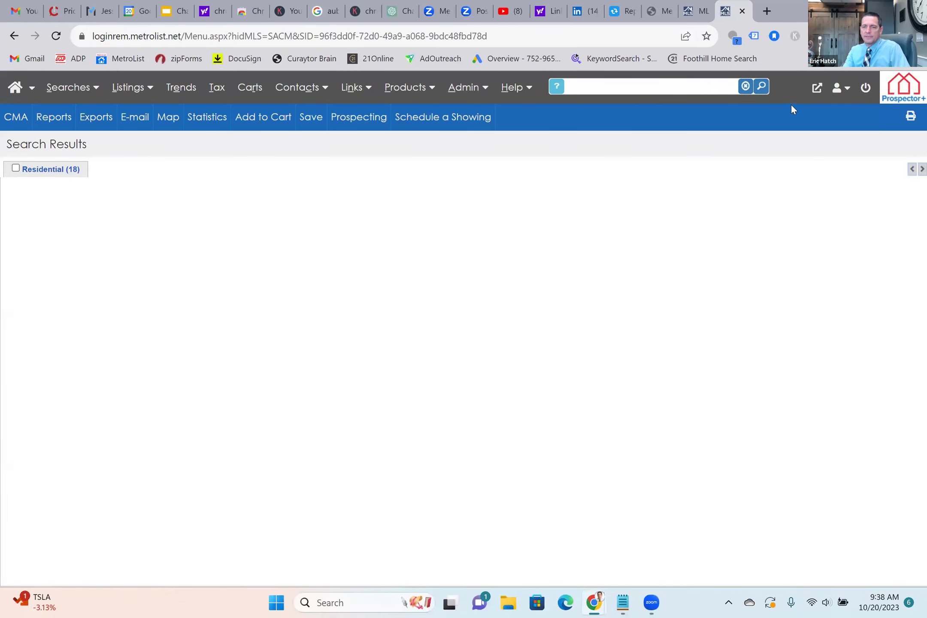
left_click(817, 88)
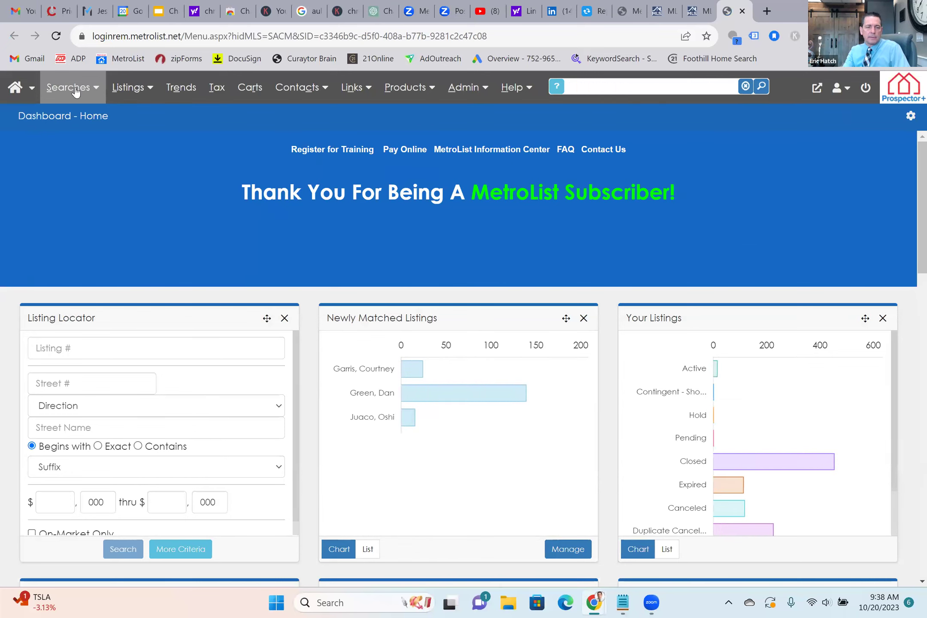
left_click(68, 87)
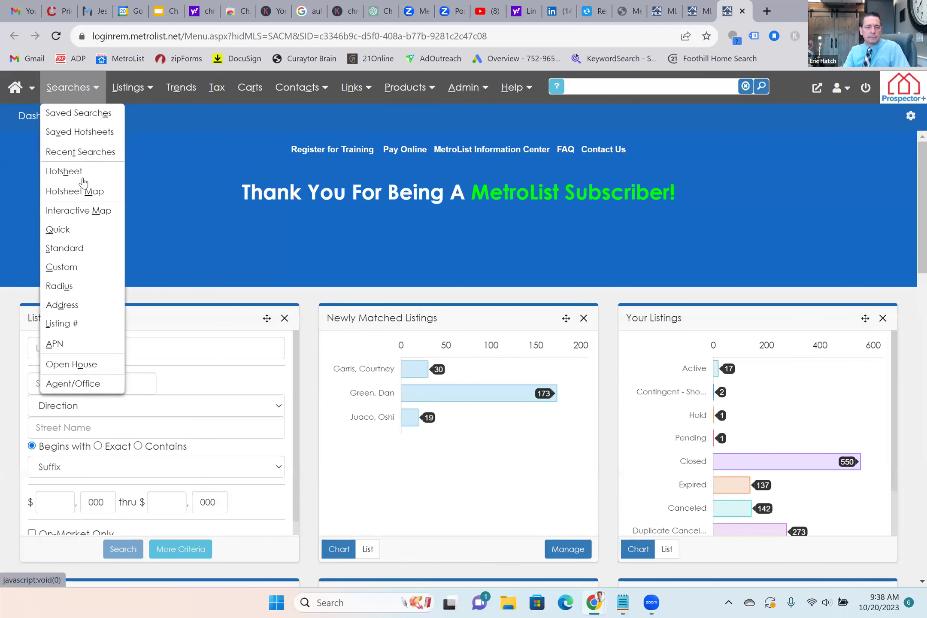
left_click(74, 152)
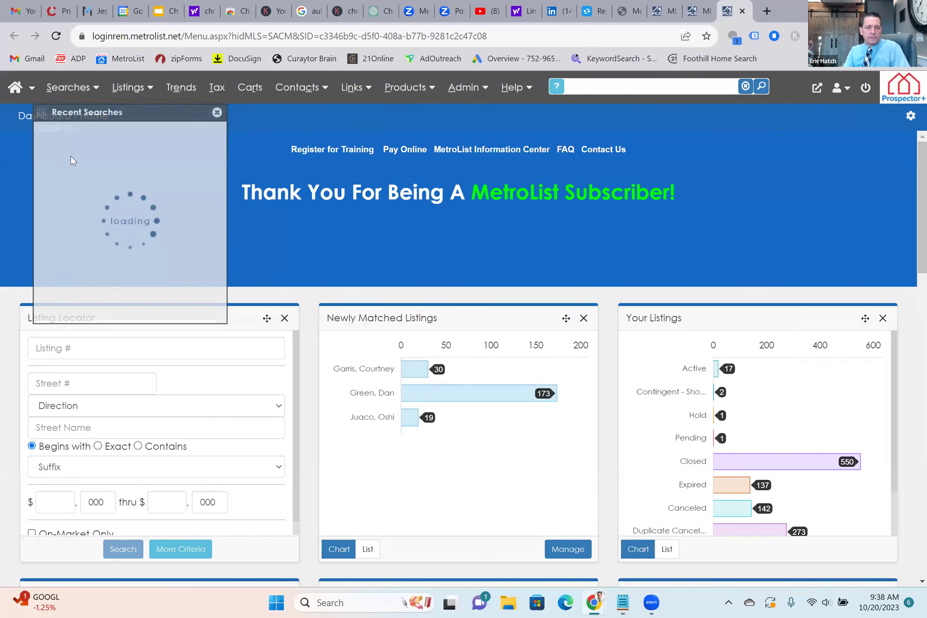
left_click(69, 133)
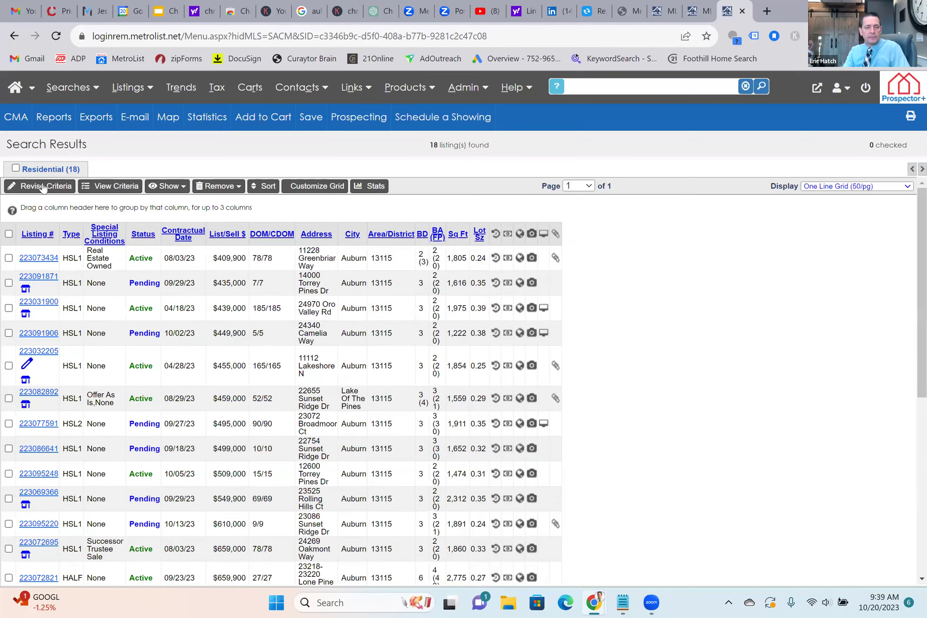
Revise the area 13115 search criteria to include Closed listings
left_click(43, 187)
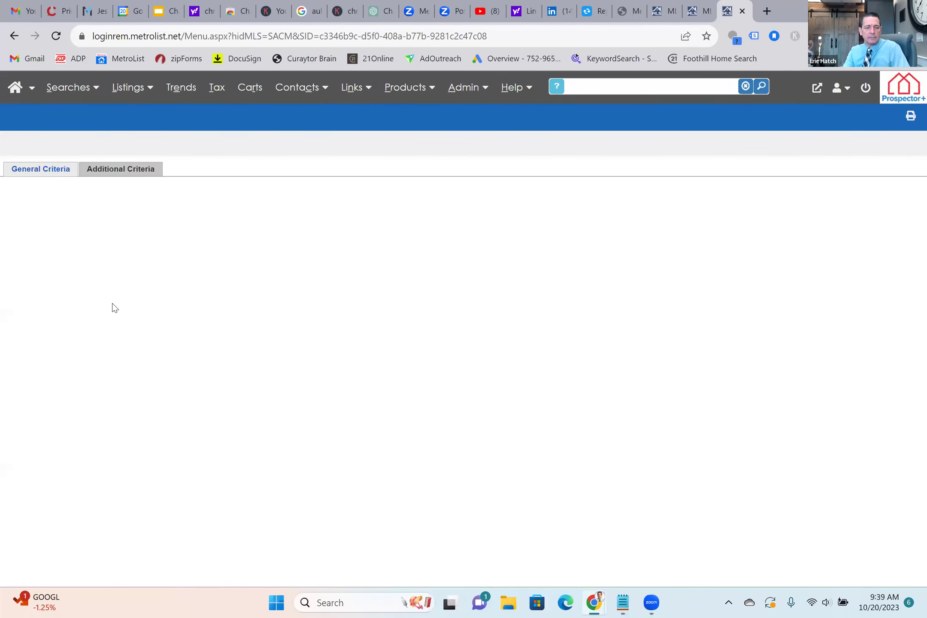
scroll(22, 394, "down", 1)
left_click(17, 413)
scroll(19, 386, "down", 1)
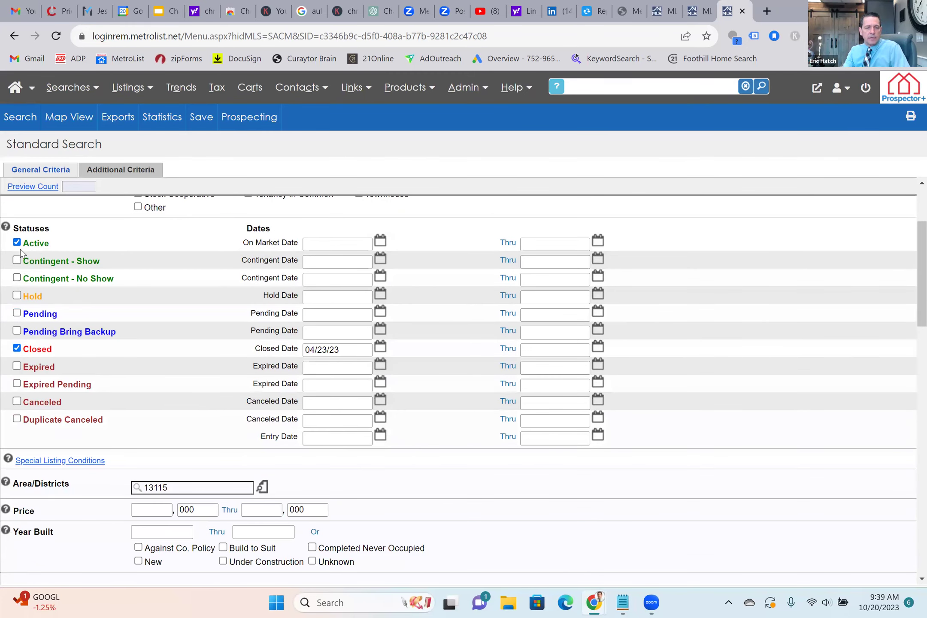
Set the Closed Date to 10/01/23, preview the count, and view the four closed sales
left_click(317, 350)
key("ctrl+a")
type("10/23/23")
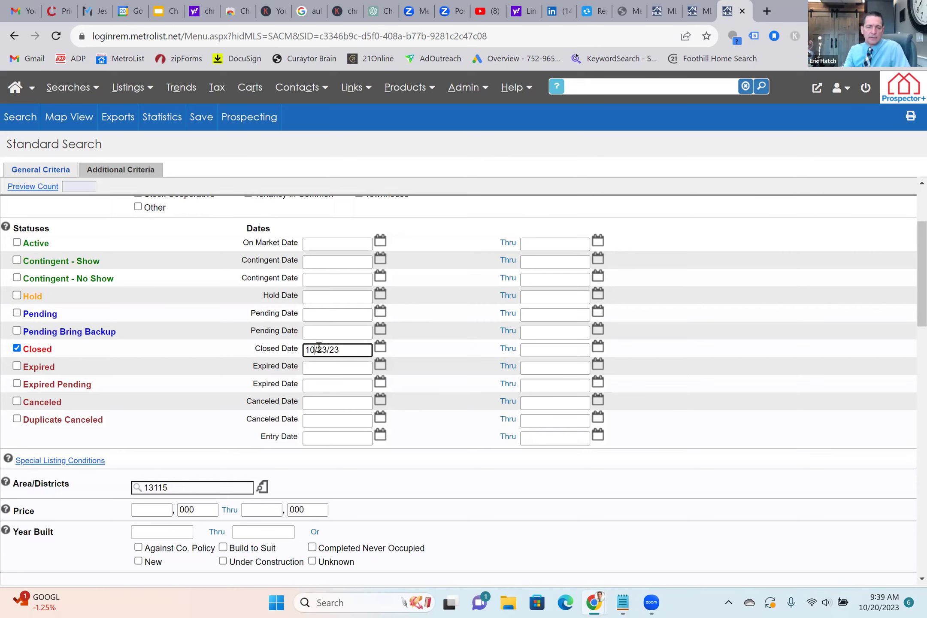
key("BackSpace")
key("BackSpace")
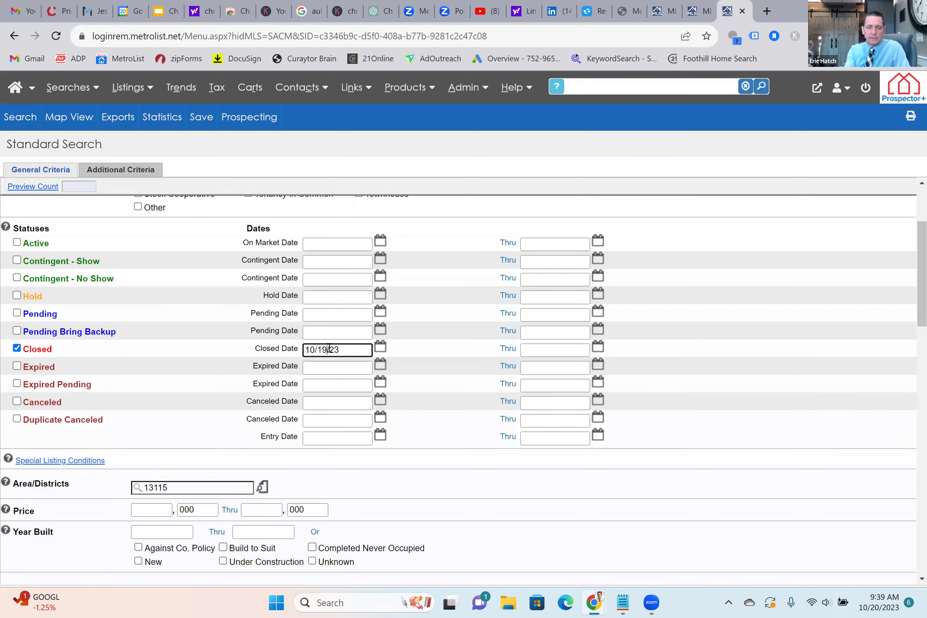
left_click(43, 186)
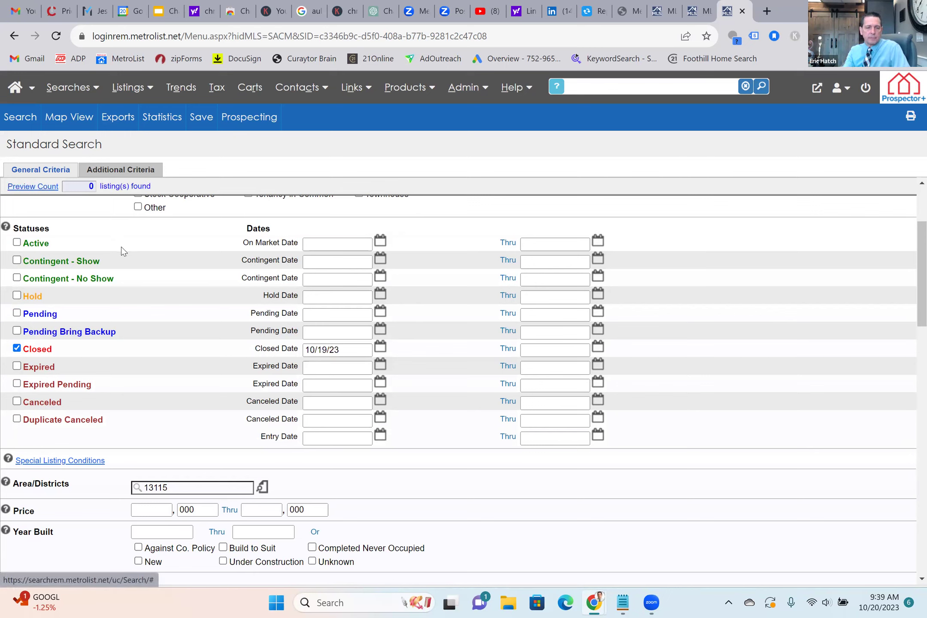
double_click(322, 349)
type("01")
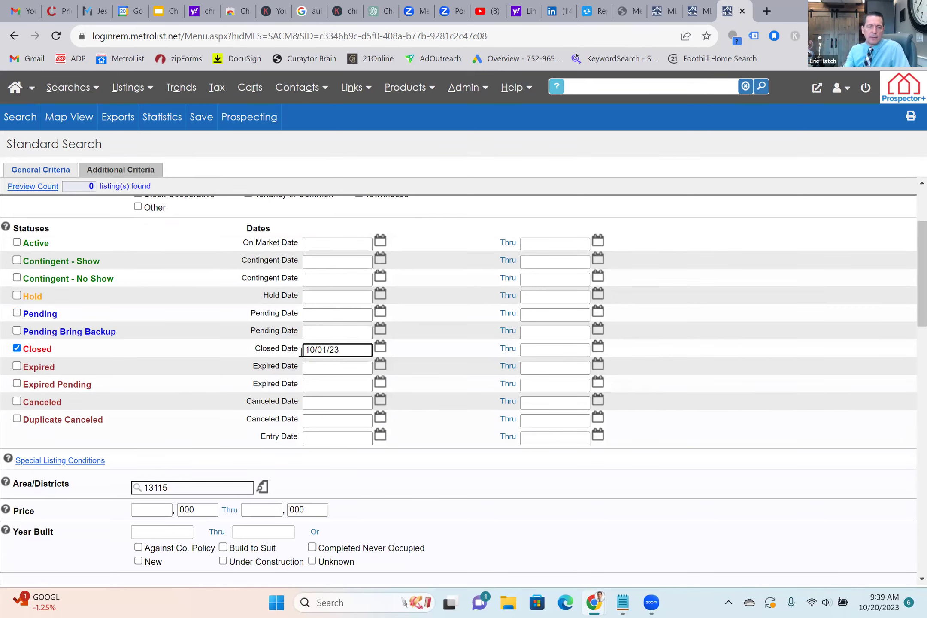
left_click(38, 188)
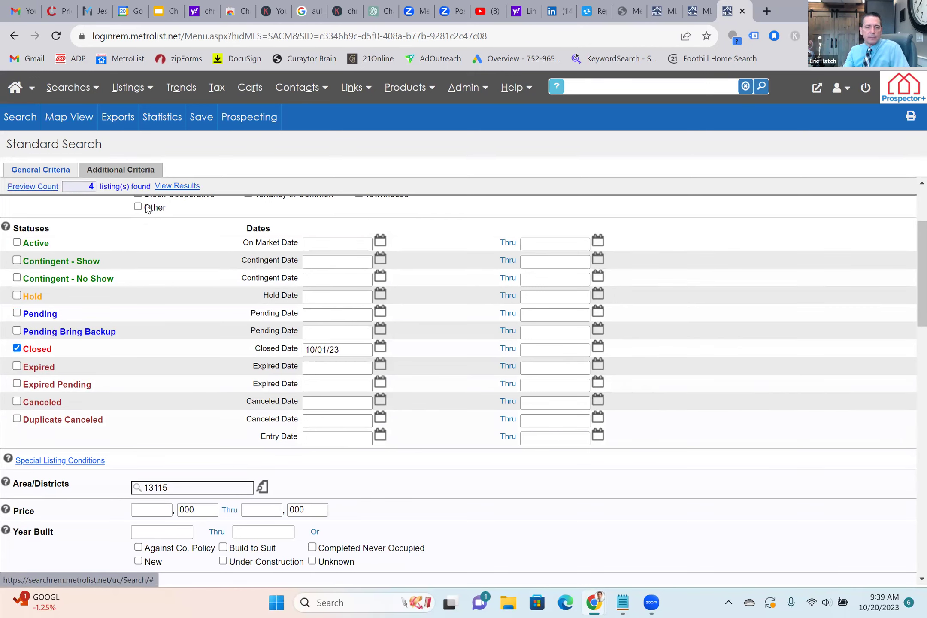
left_click(180, 189)
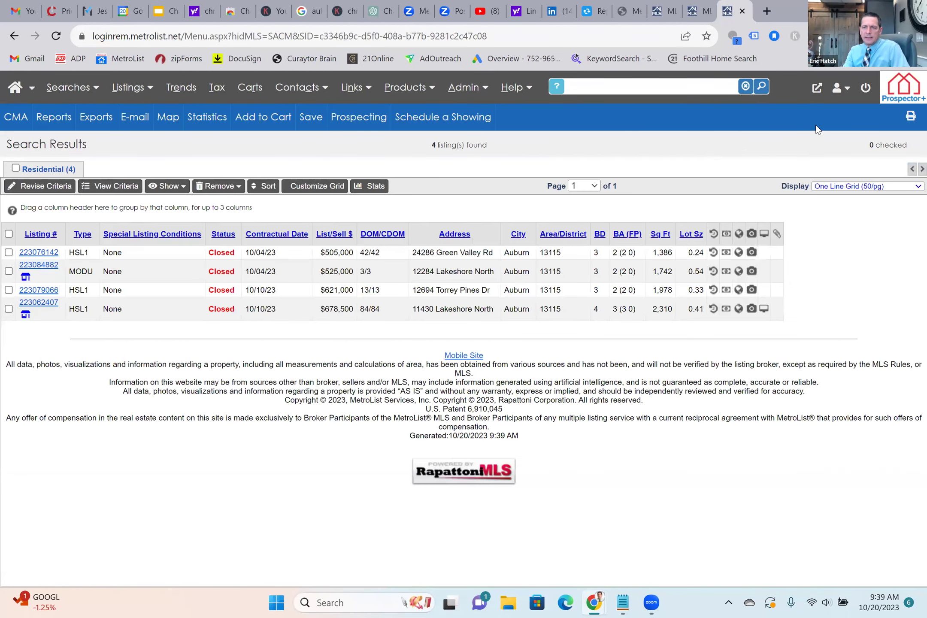
Switch both the four closed sales and the 18 active/pending results to Gallery (15/pg) display
left_click(863, 190)
left_click(838, 280)
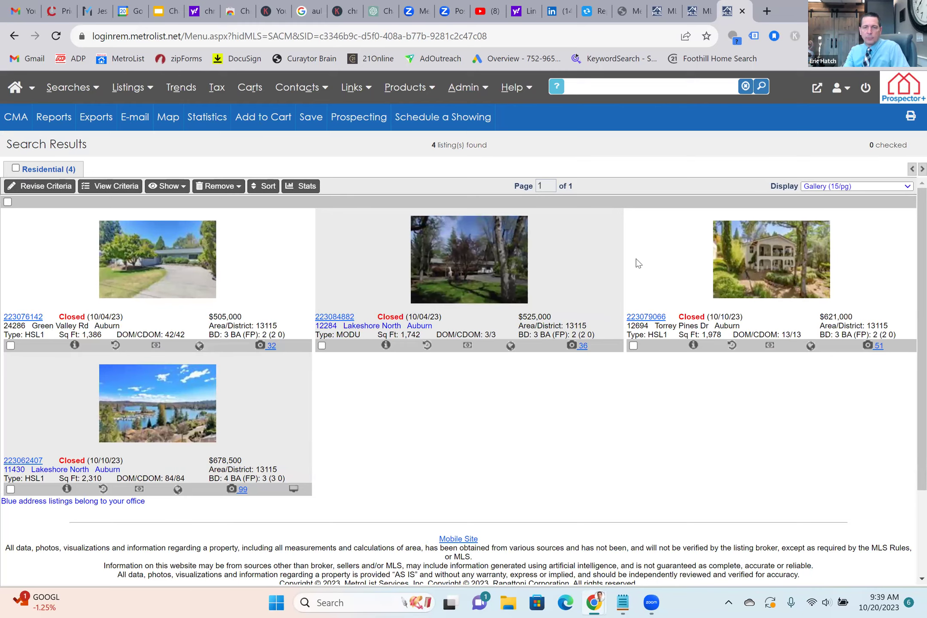
left_click(696, 14)
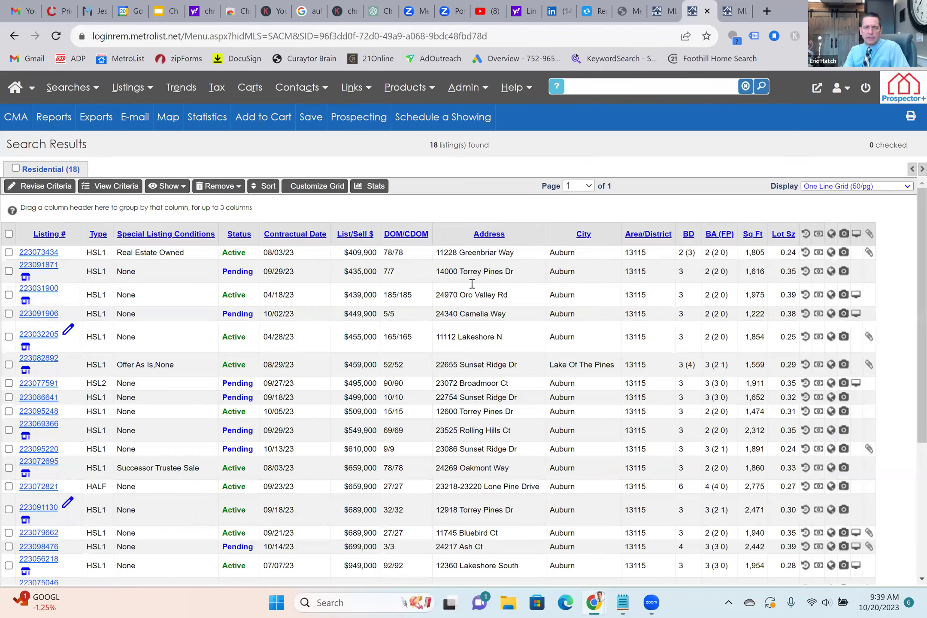
scroll(306, 311, "down", 5)
scroll(306, 311, "up", 2)
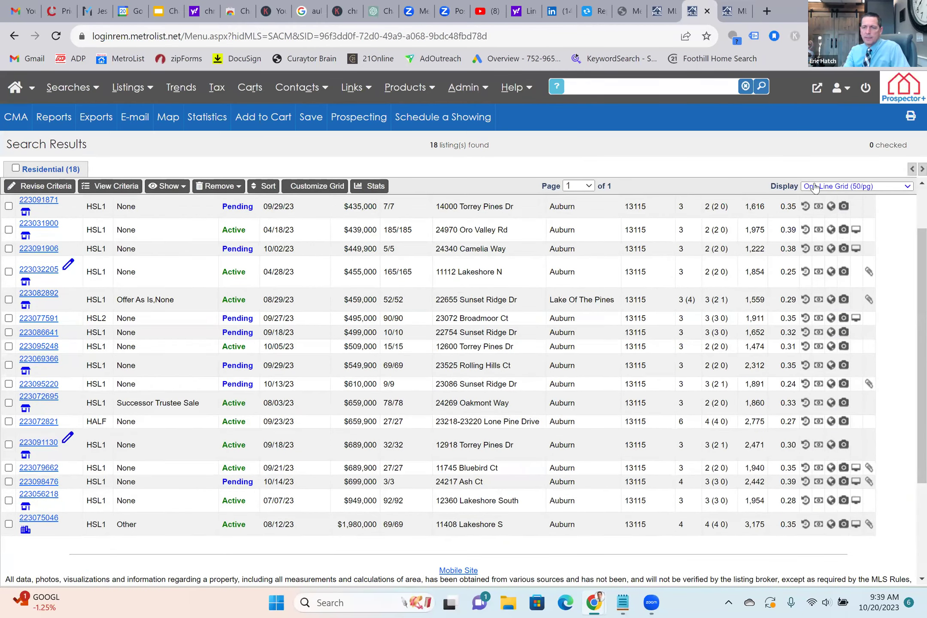
left_click(820, 188)
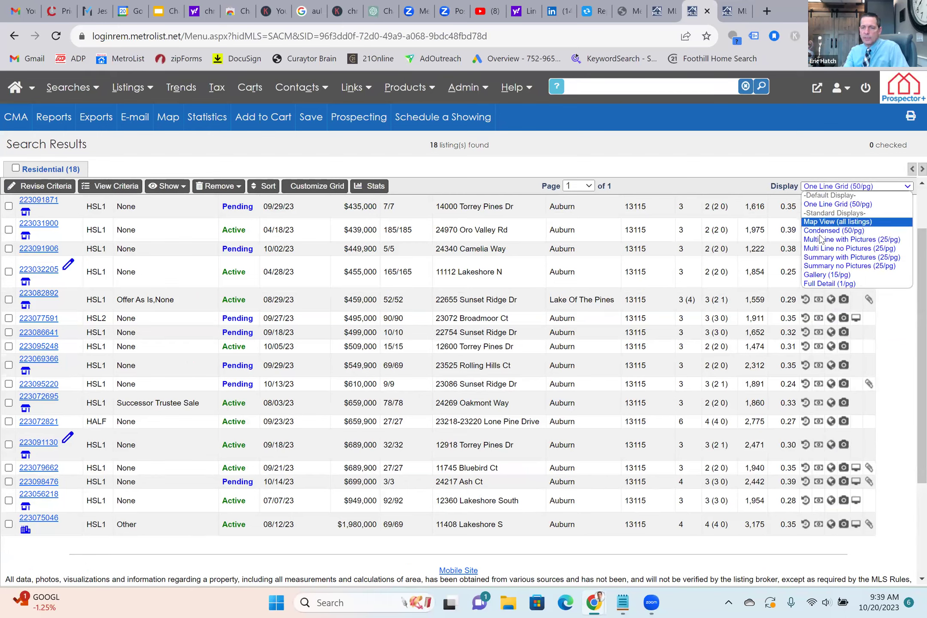
left_click(827, 275)
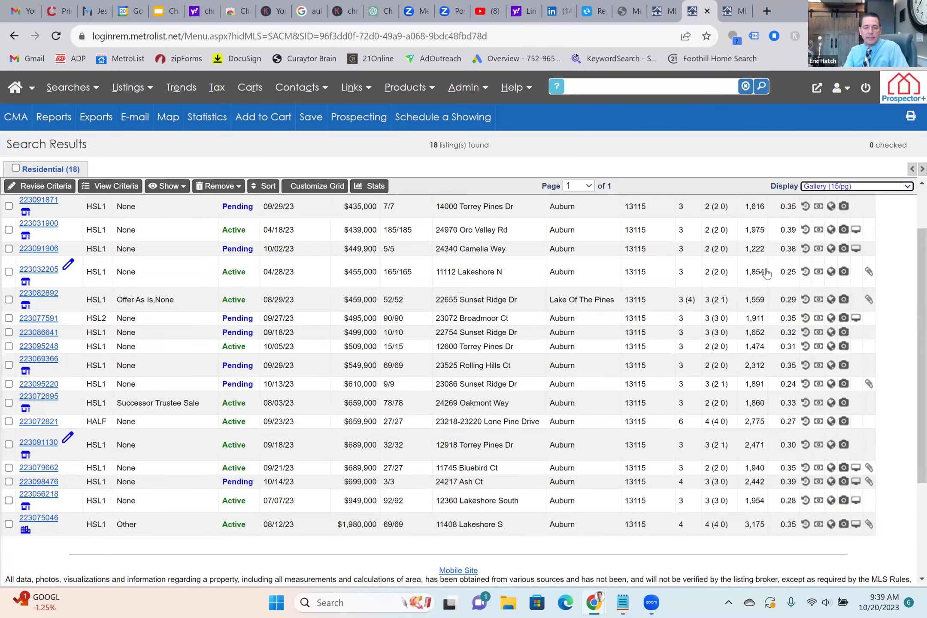